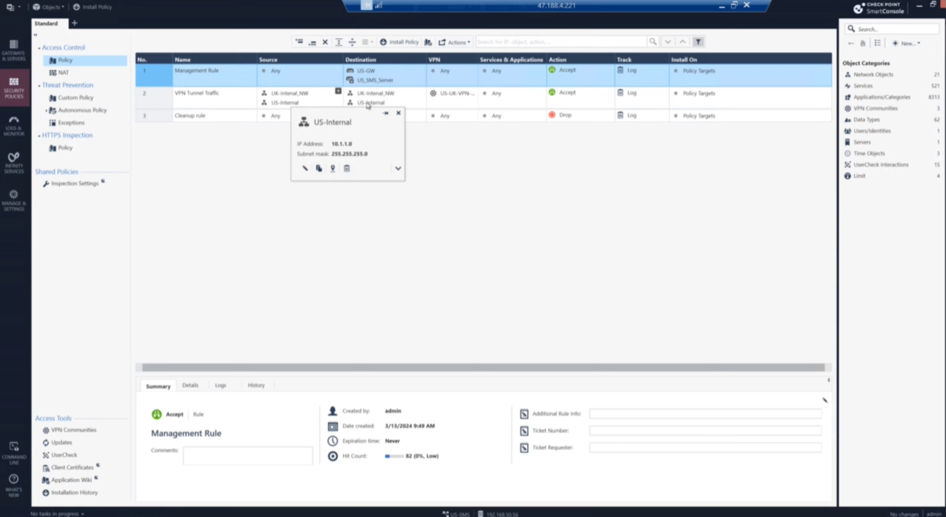
# Step: Select rule 2, VPN Tunnel Traffic, so its US-UK-VPN-Tunnel community card appears
pyautogui.moveTo(374, 99)
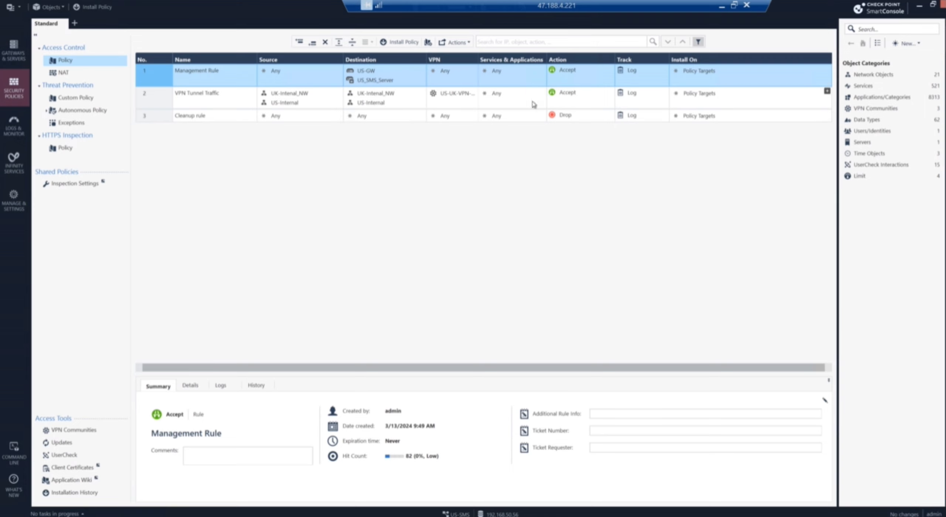
pyautogui.click(459, 94)
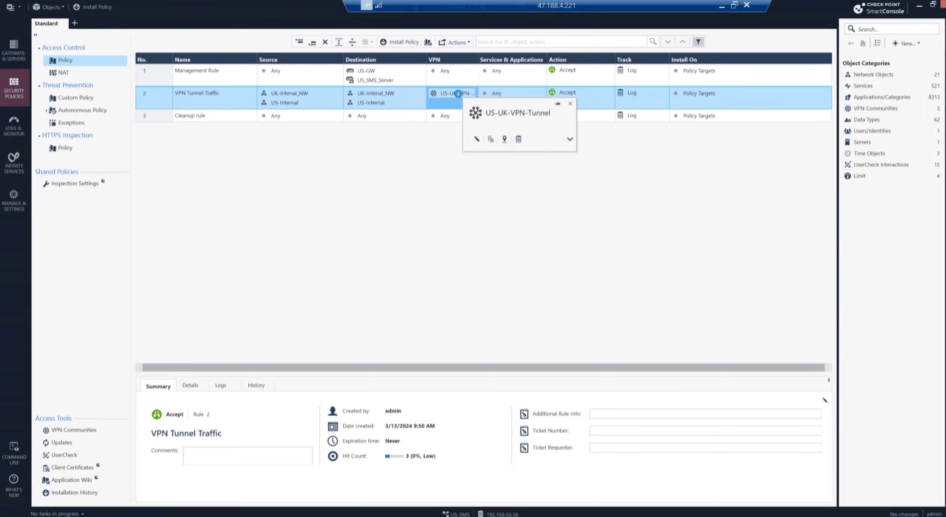
# Step: Open the US-UK-VPN-Tunnel community and edit its UK-VPN-GW gateway
pyautogui.doubleClick(459, 95)
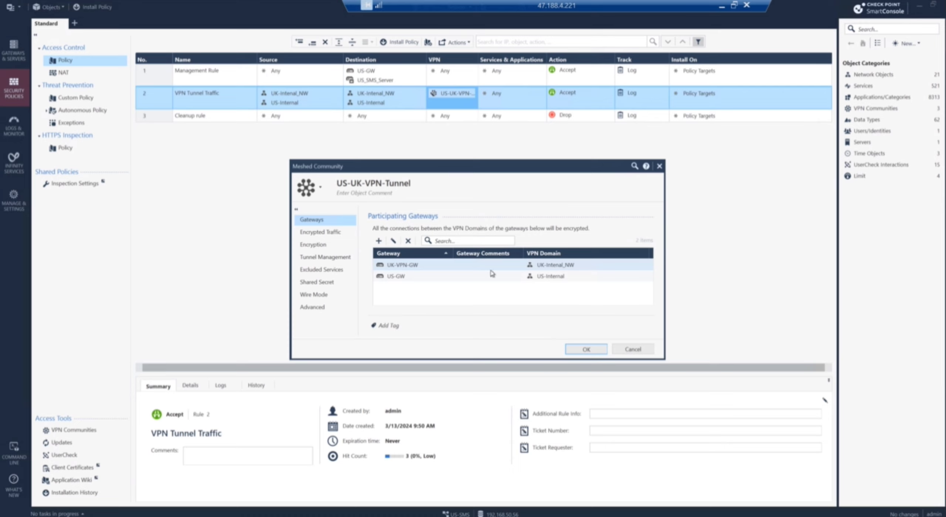
pyautogui.click(408, 265)
pyautogui.rightClick(407, 265)
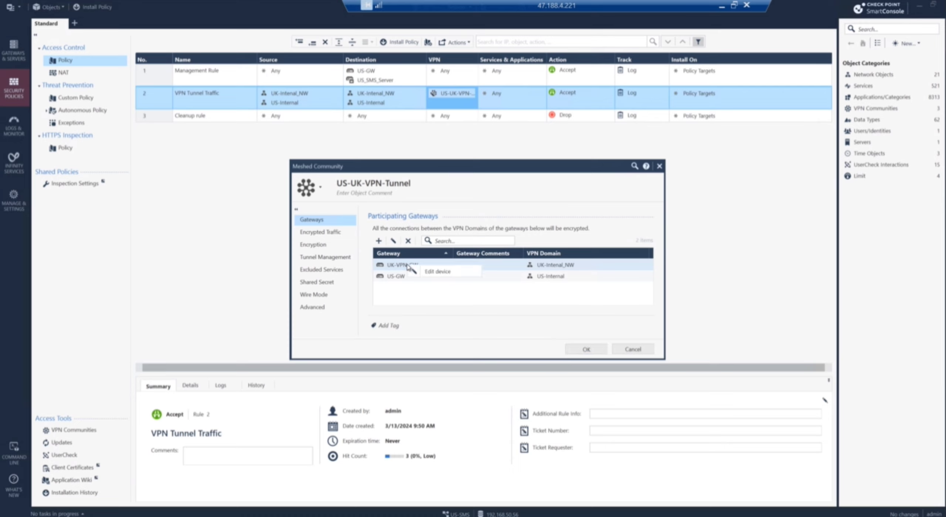
pyautogui.click(434, 271)
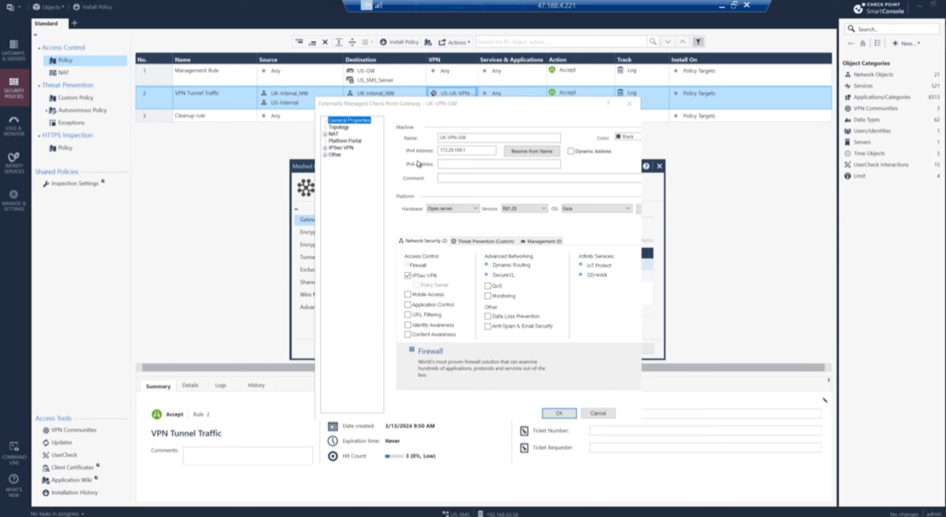
# Step: Browse UK-VPN-GW's topology, platform portal and IPSec VPN link selection pages
pyautogui.click(340, 128)
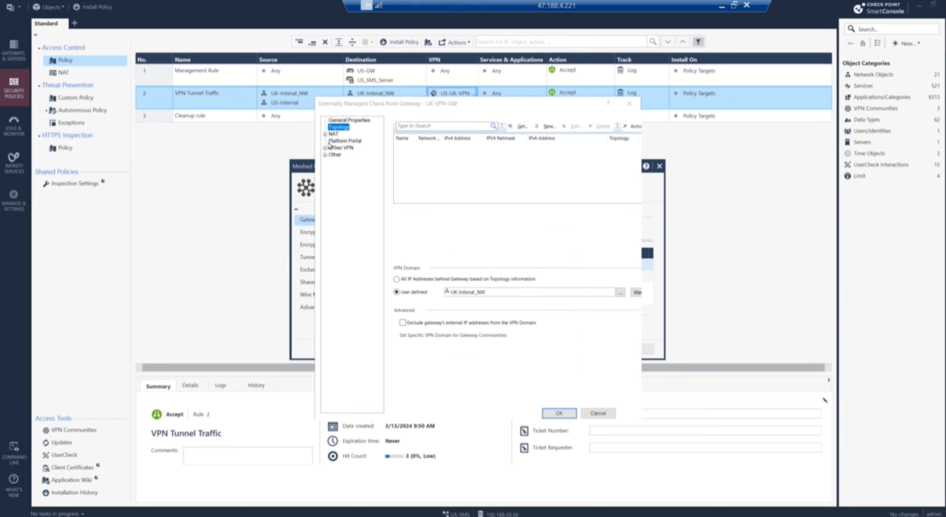
pyautogui.click(337, 142)
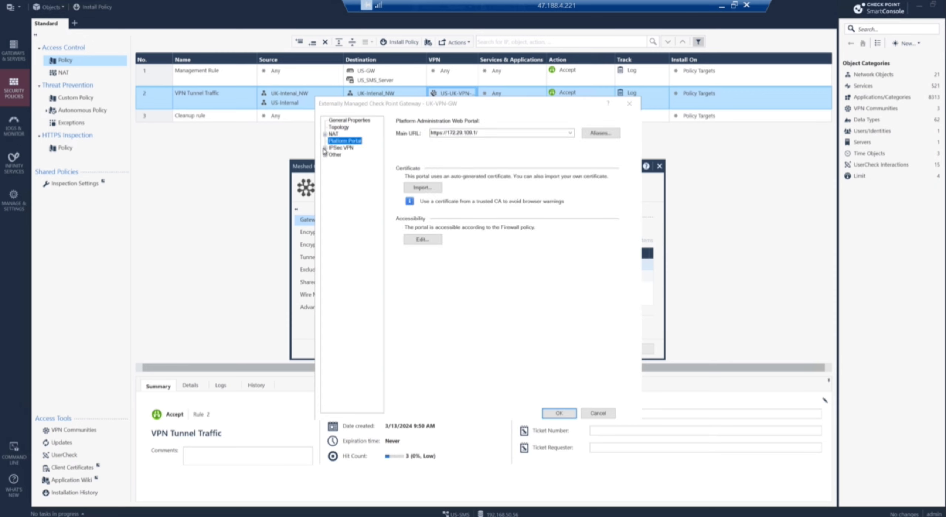
pyautogui.click(325, 147)
pyautogui.click(343, 155)
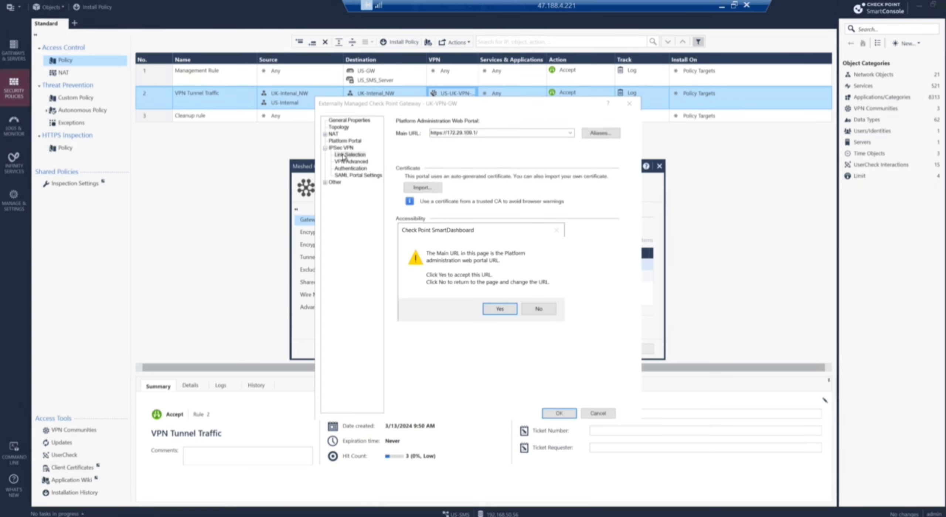
pyautogui.click(535, 310)
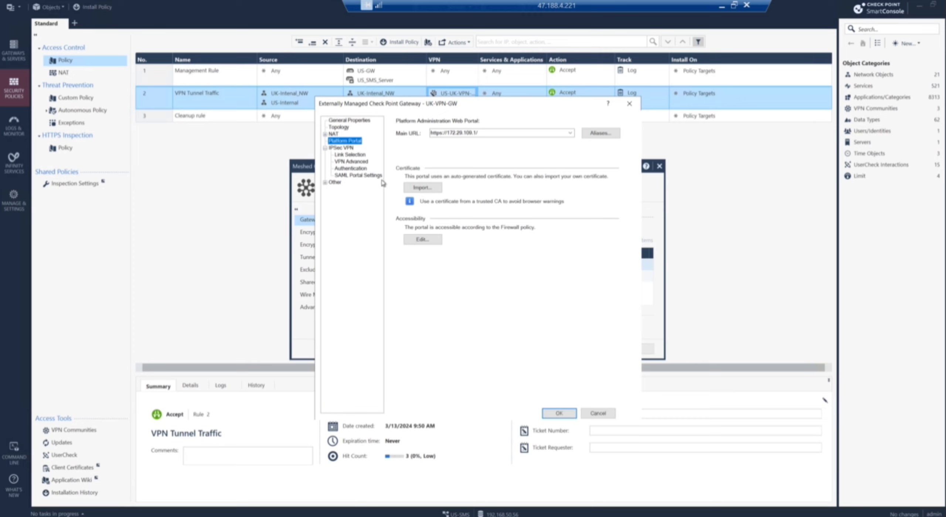
pyautogui.click(356, 155)
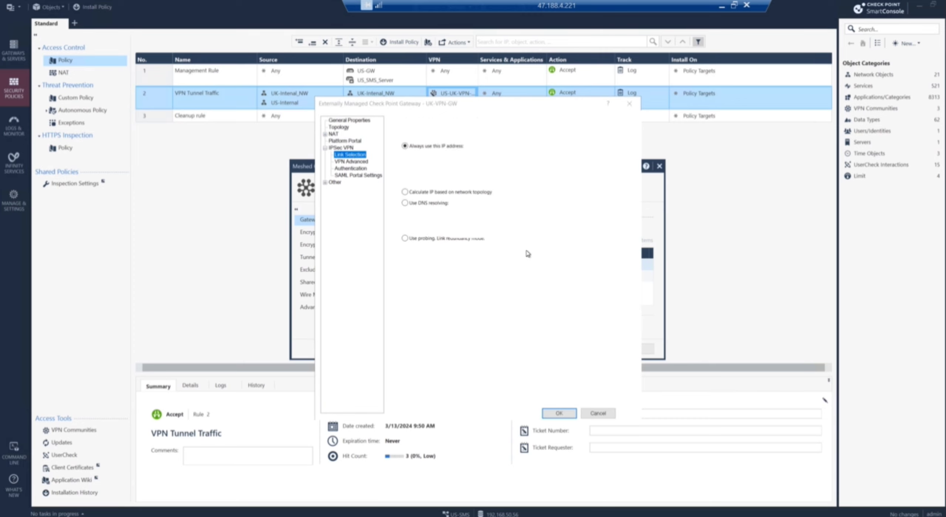
pyautogui.click(353, 121)
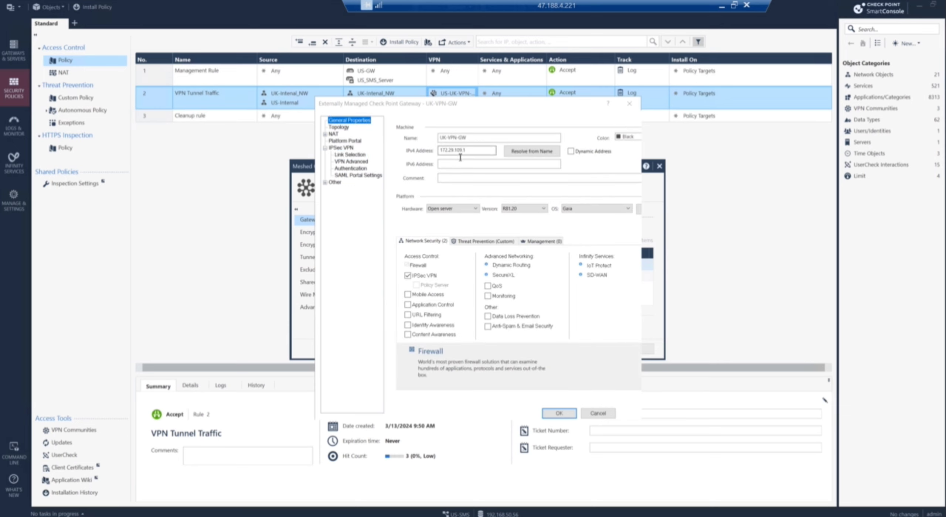
# Step: Inspect the UK-Intenal_NW VPN domain details, then cancel the UK-VPN-GW editor
pyautogui.click(349, 127)
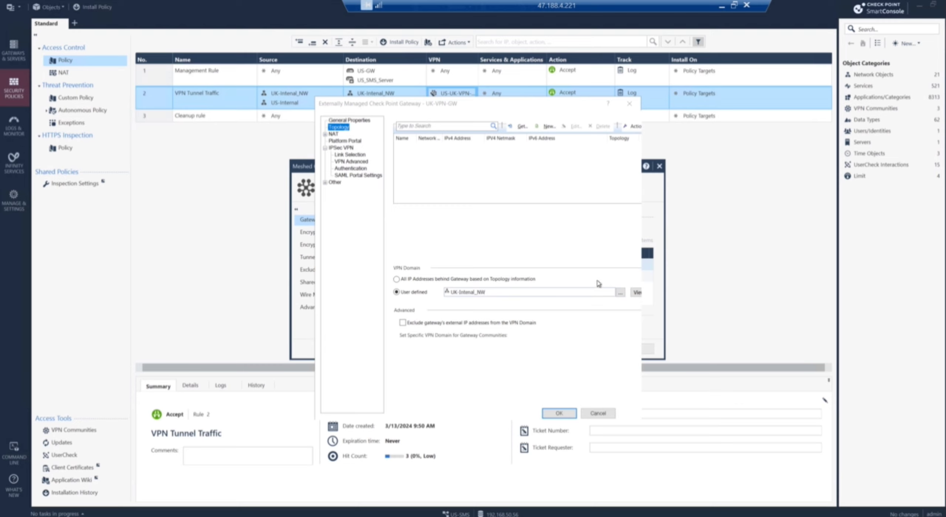
pyautogui.click(637, 293)
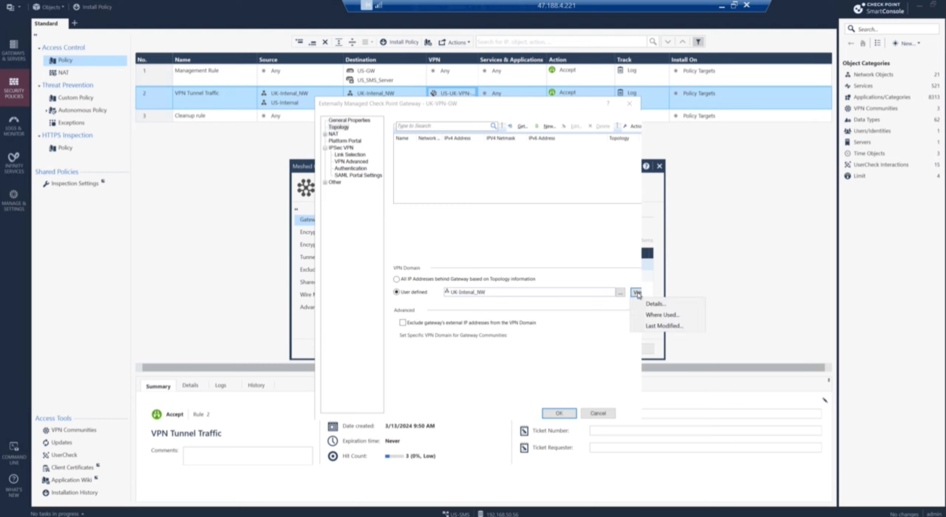
pyautogui.click(654, 304)
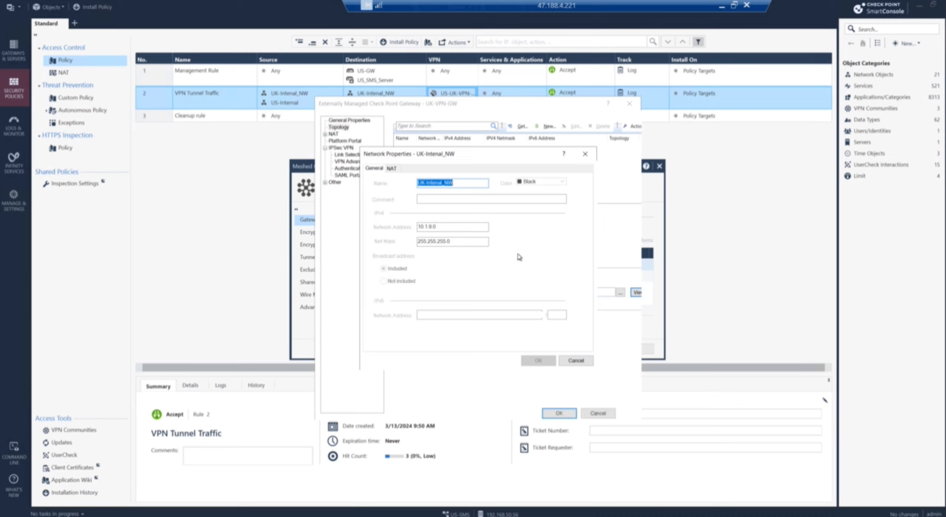
pyautogui.click(576, 360)
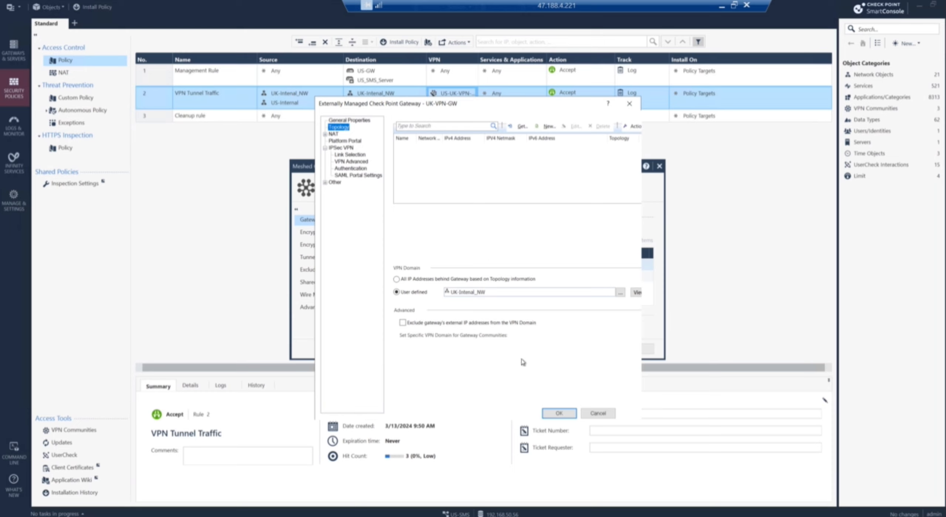
pyautogui.click(362, 120)
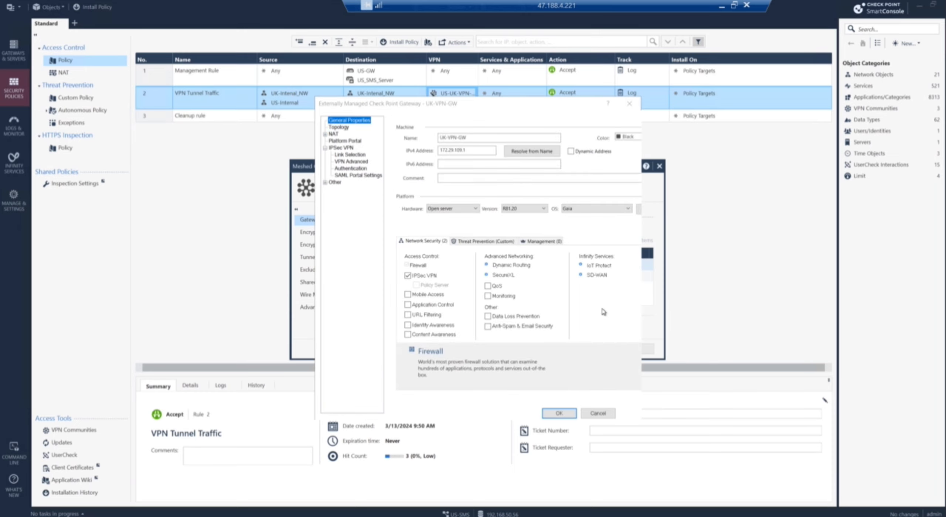
pyautogui.click(605, 416)
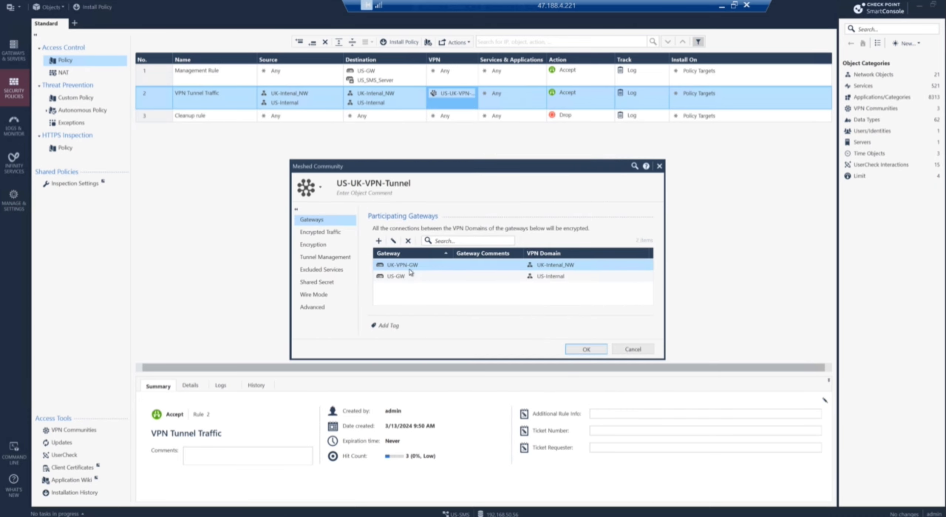
# Step: Open US-GW and review its US-Internal VPN domain and available network objects
pyautogui.click(407, 278)
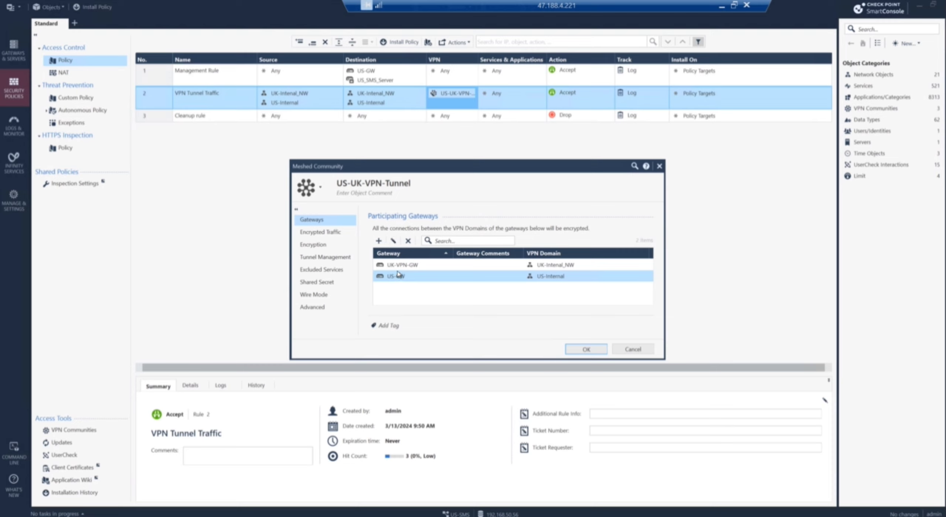
pyautogui.doubleClick(399, 278)
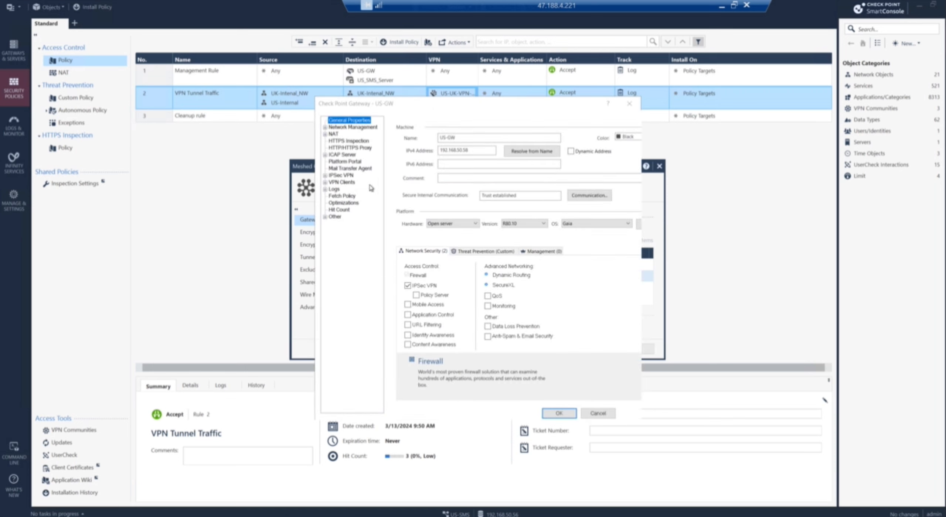
pyautogui.click(325, 127)
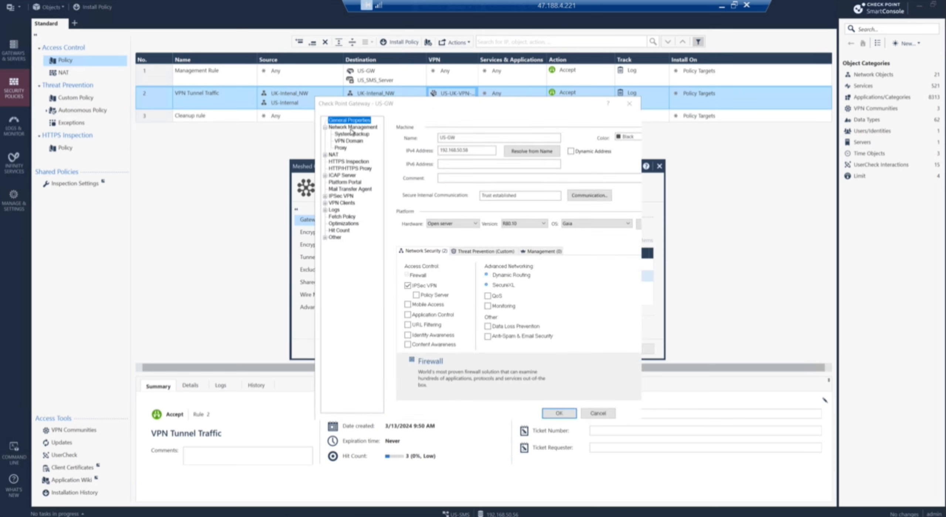
pyautogui.click(352, 141)
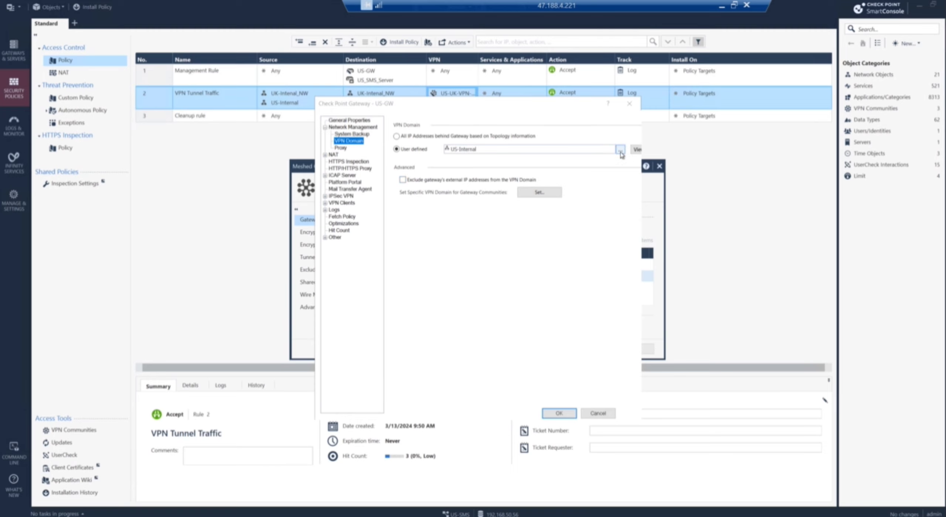
pyautogui.click(620, 151)
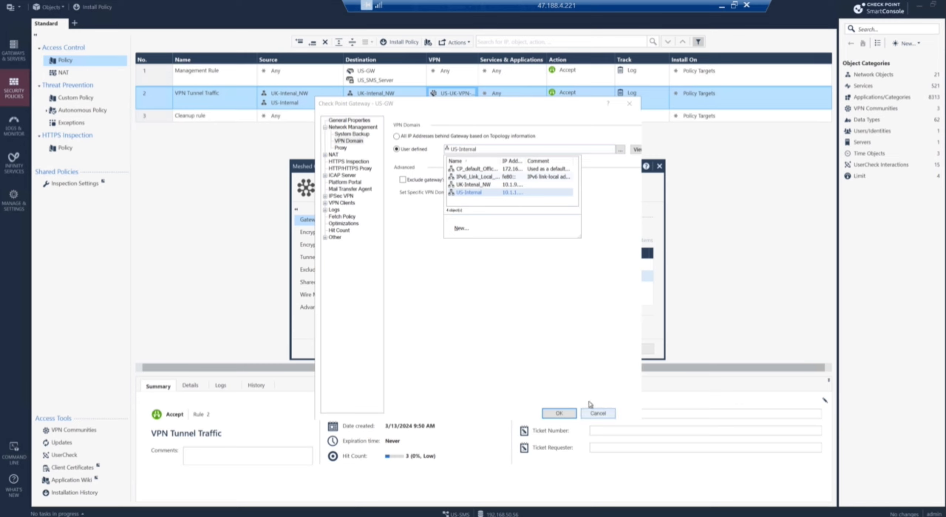
pyautogui.click(492, 291)
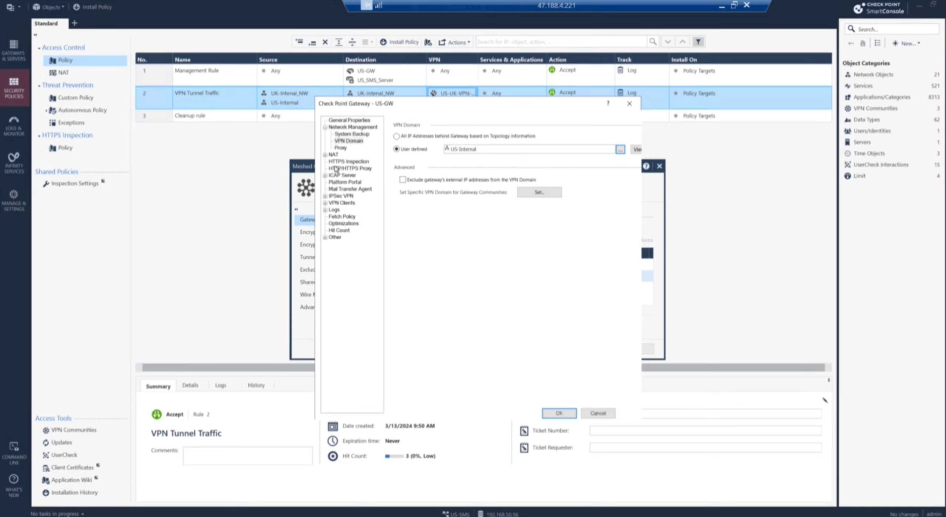
# Step: Check US-GW's link selection, close both dialogs unchanged, and switch to PNETLab
pyautogui.click(346, 120)
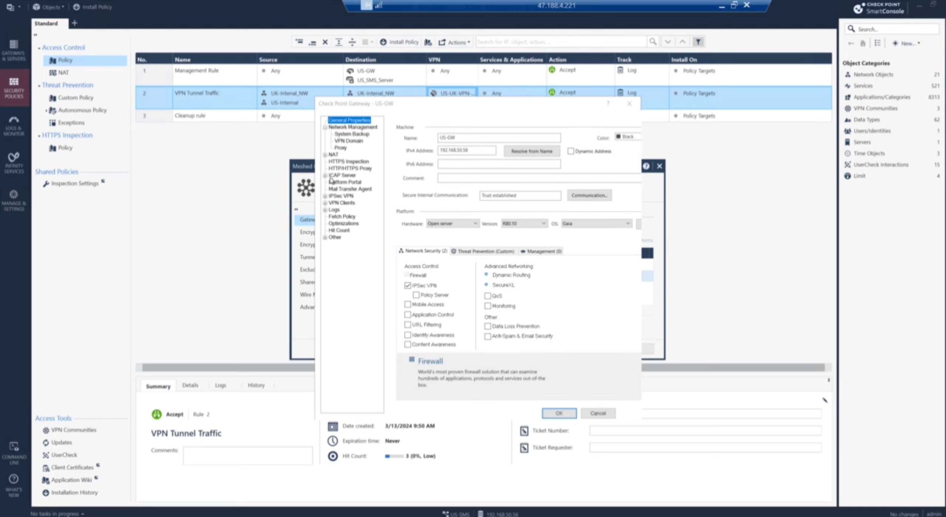
pyautogui.click(325, 196)
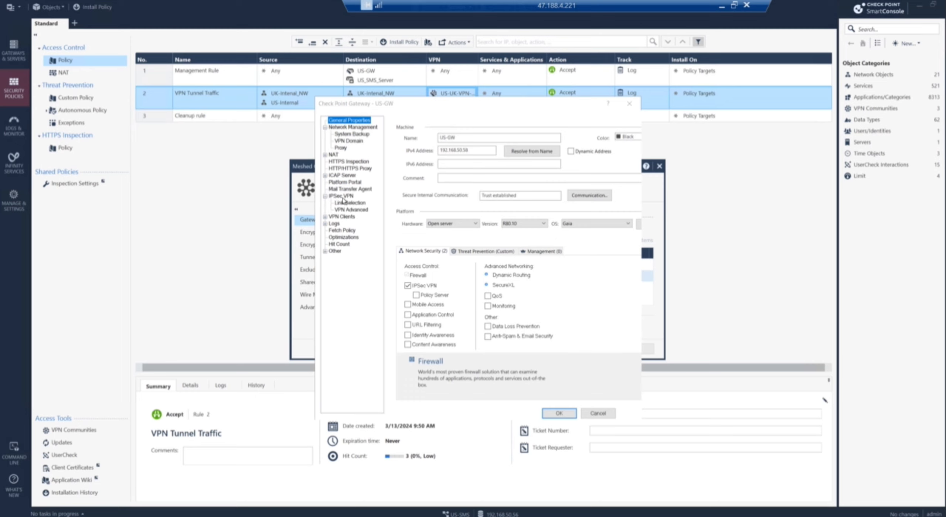
pyautogui.click(350, 203)
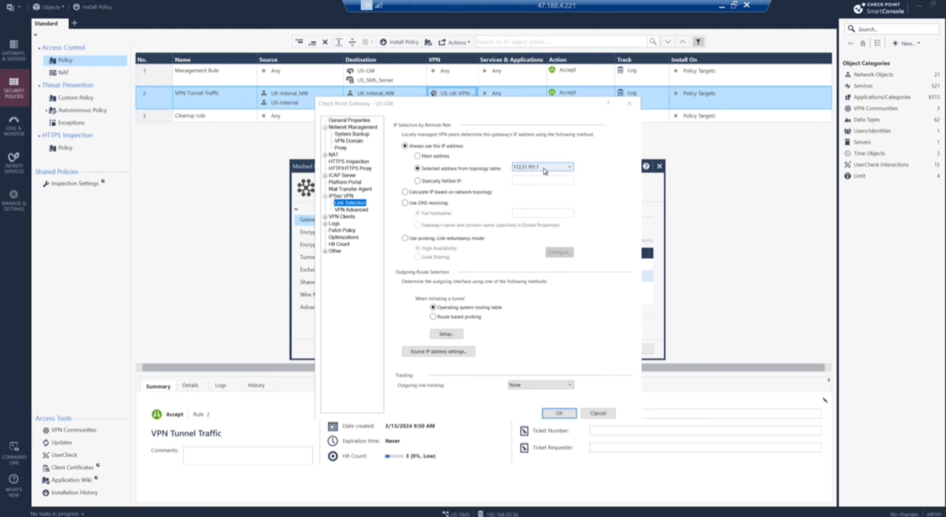
pyautogui.click(604, 415)
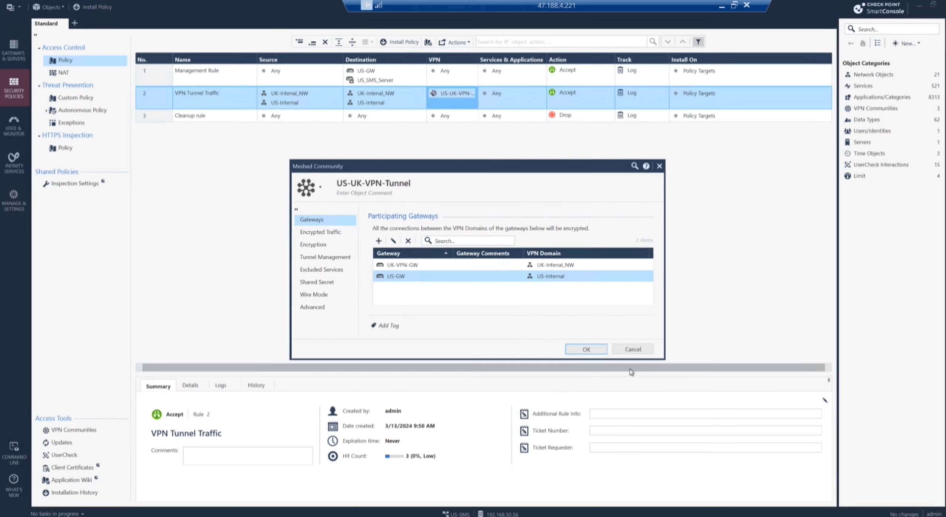
pyautogui.click(632, 349)
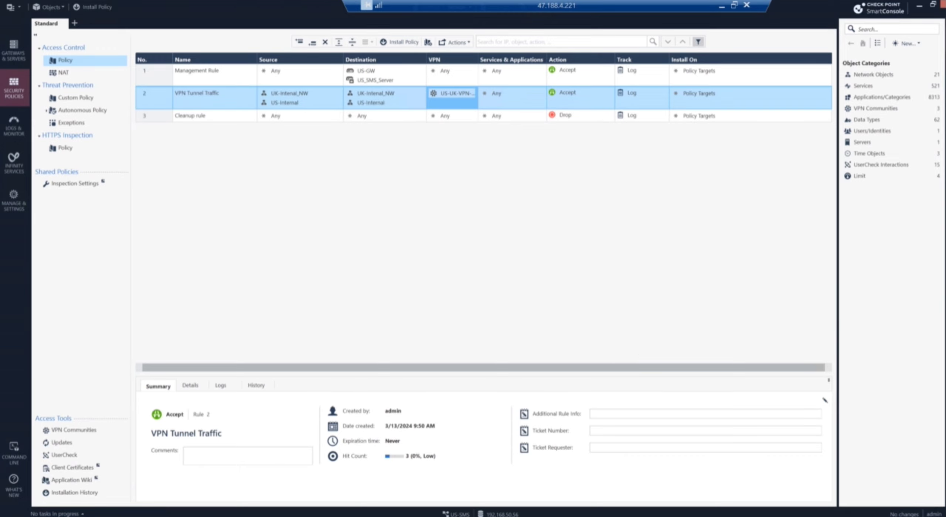
pyautogui.click(217, 516)
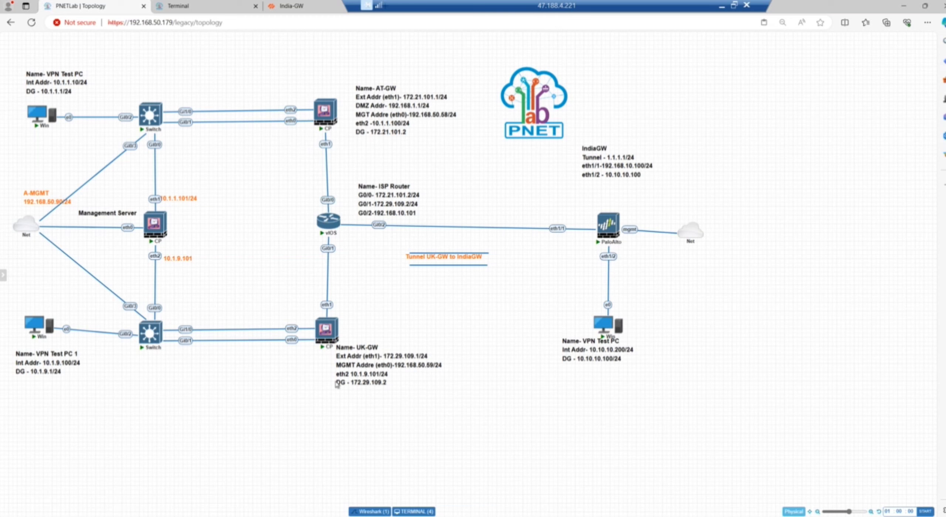
# Step: Show the SmartConsole window thumbnails from the Windows taskbar
pyautogui.click(263, 516)
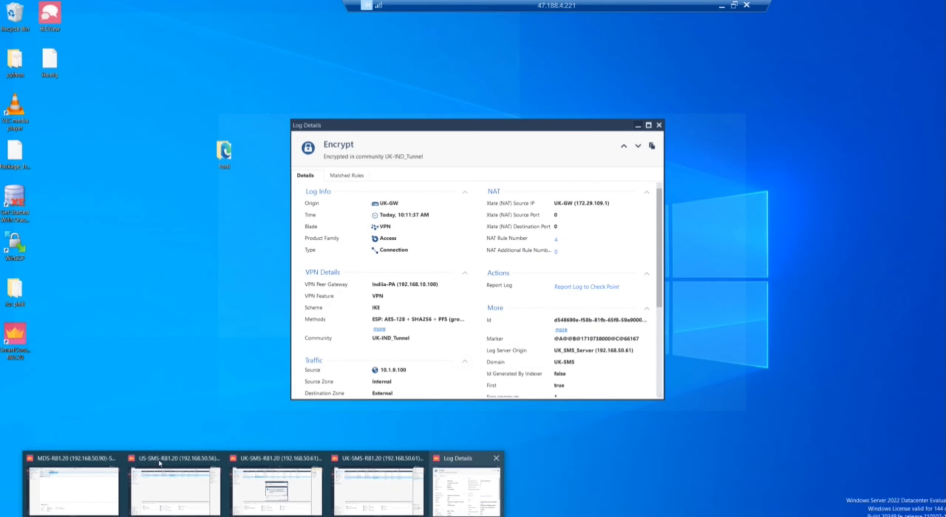
# Step: Return to the US-SMS console and check US-Internal's Hide NAT behind 172.21.101.1
pyautogui.moveTo(147, 491)
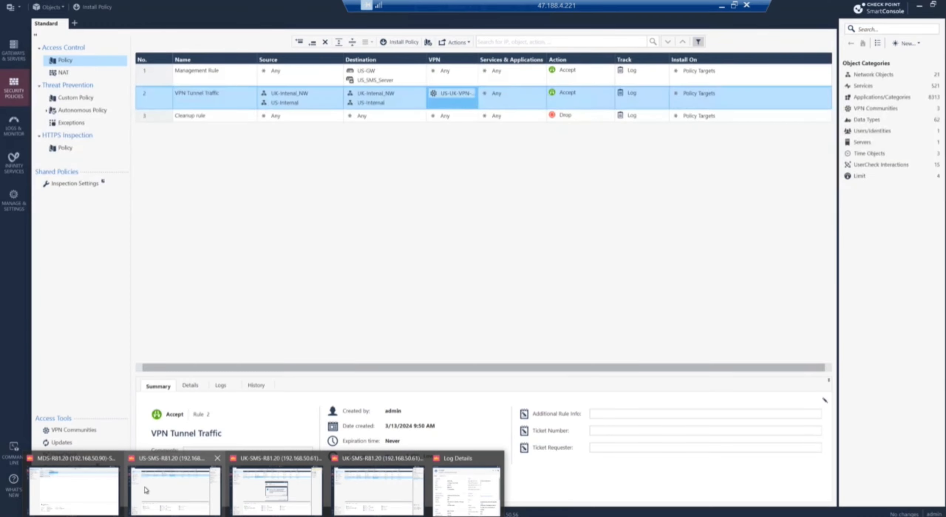
pyautogui.click(186, 492)
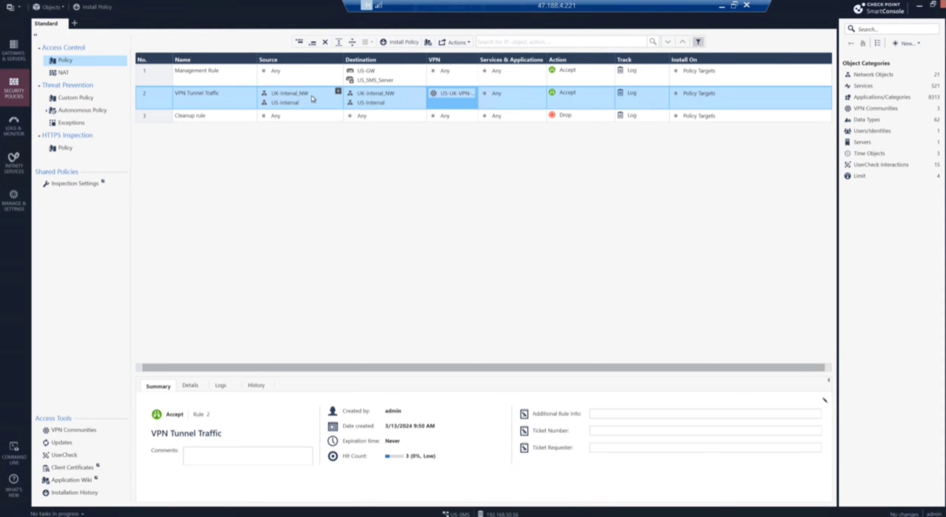
pyautogui.click(288, 102)
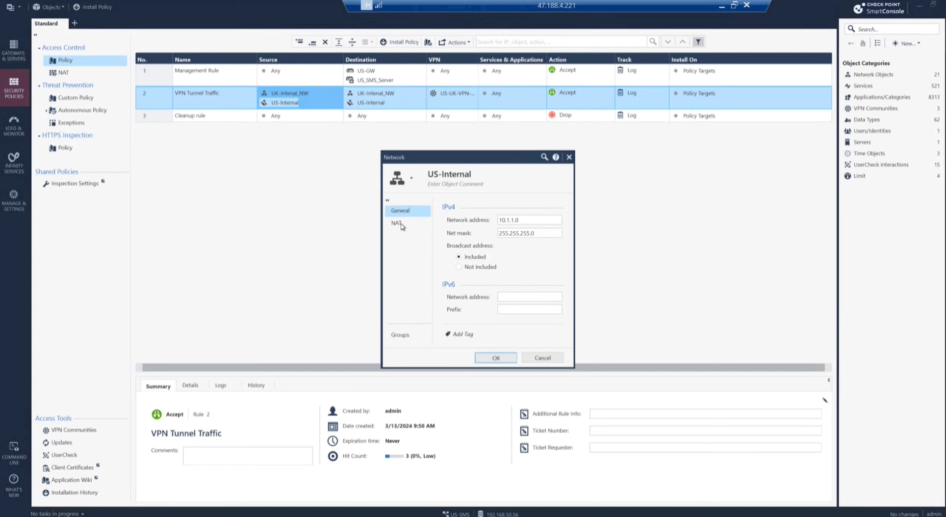
pyautogui.click(398, 222)
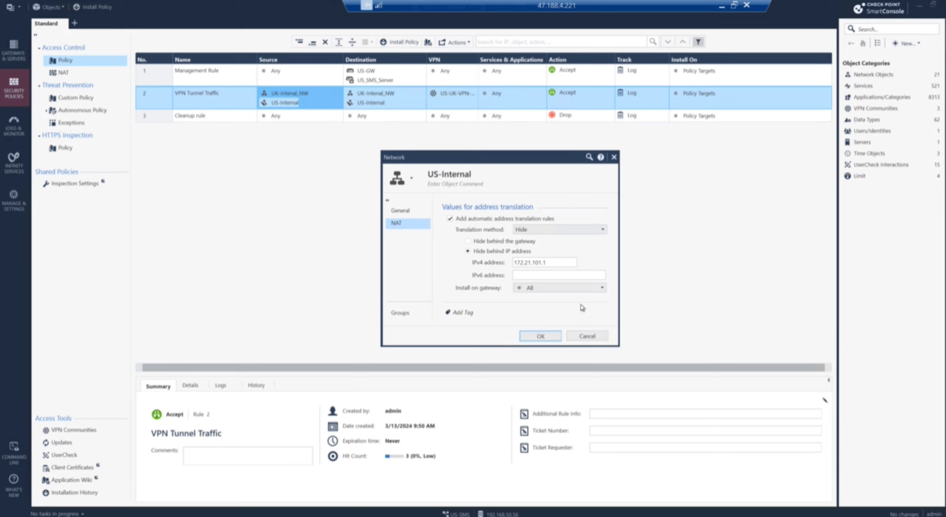
pyautogui.click(606, 335)
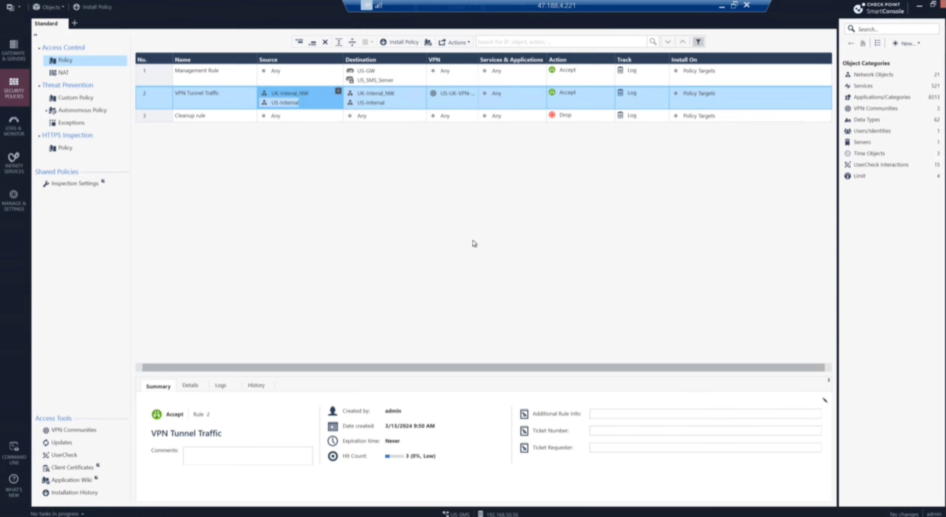
# Step: Start a new network group named US-INT-NW and open its member list
pyautogui.click(918, 43)
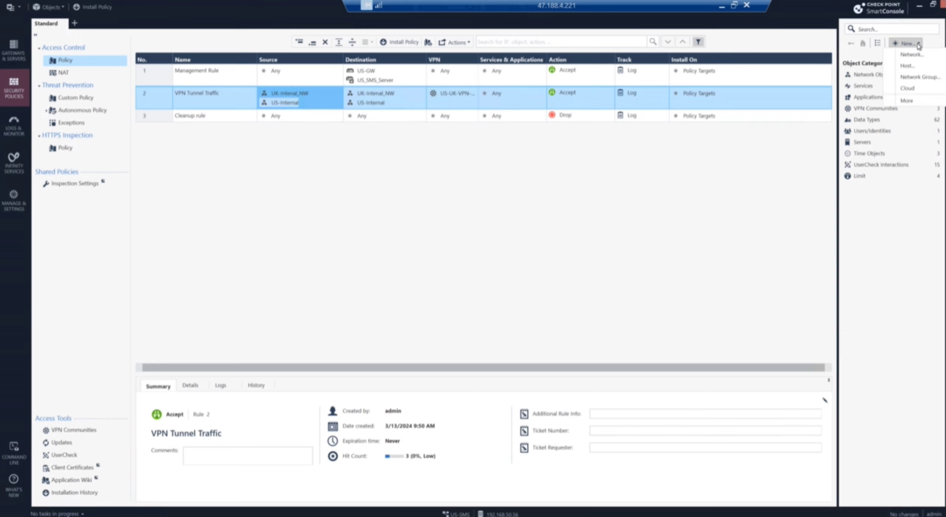
pyautogui.click(915, 78)
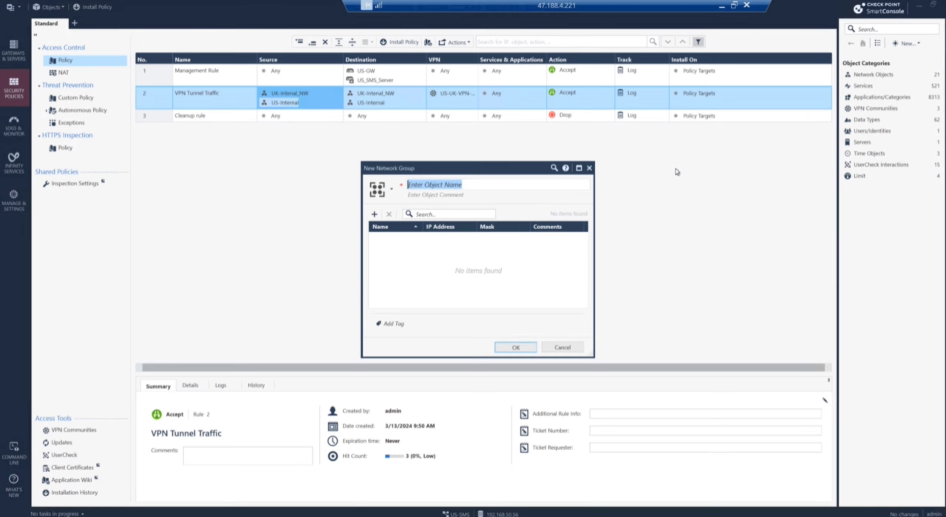
pyautogui.write('US-INT-NW')
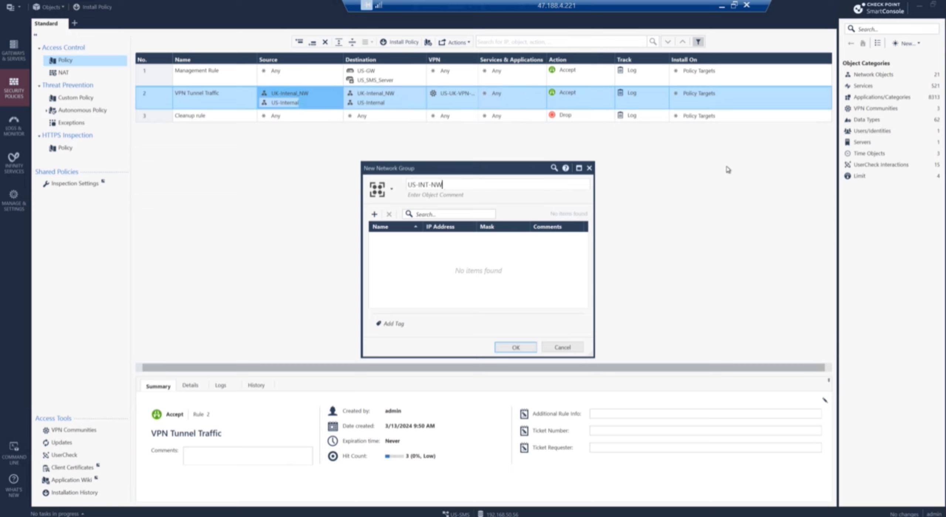
pyautogui.click(374, 215)
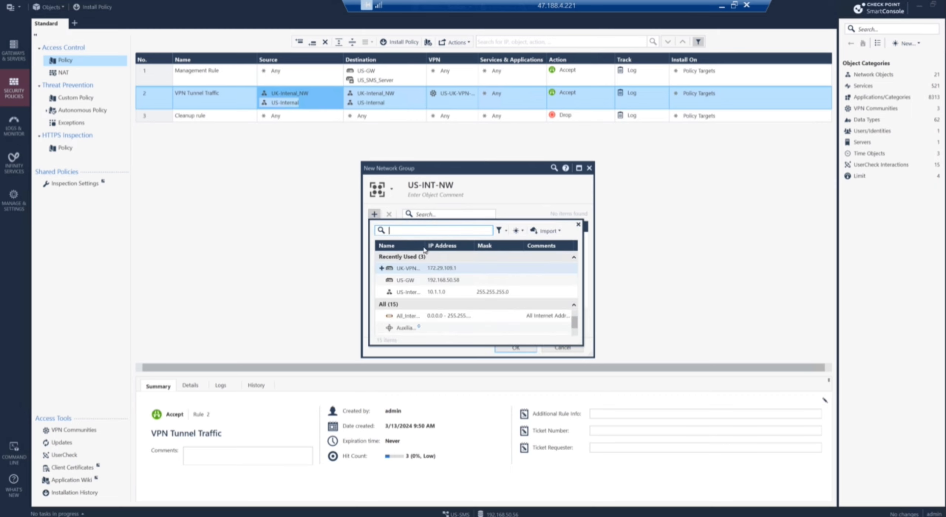
pyautogui.moveTo(425, 246); pyautogui.dragTo(474, 251)
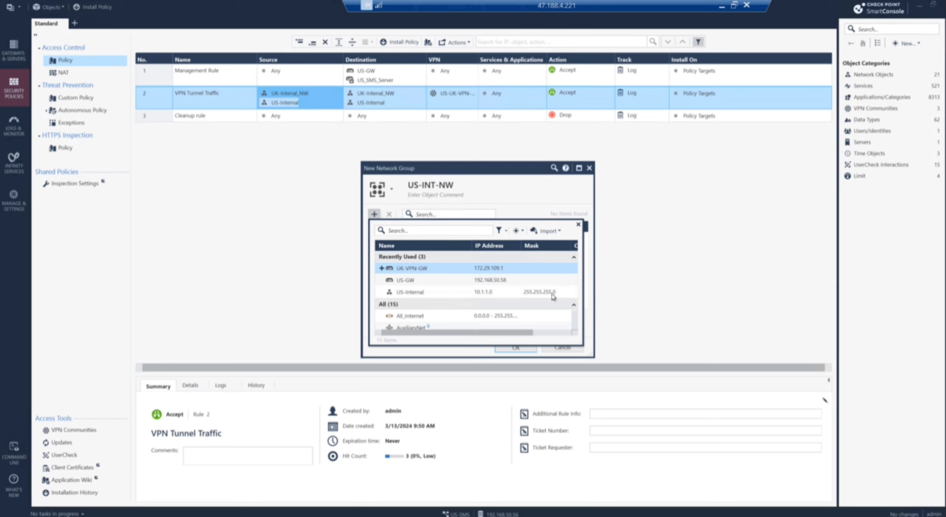
# Step: Discard a new network object, then start a new host from the member picker
pyautogui.click(521, 231)
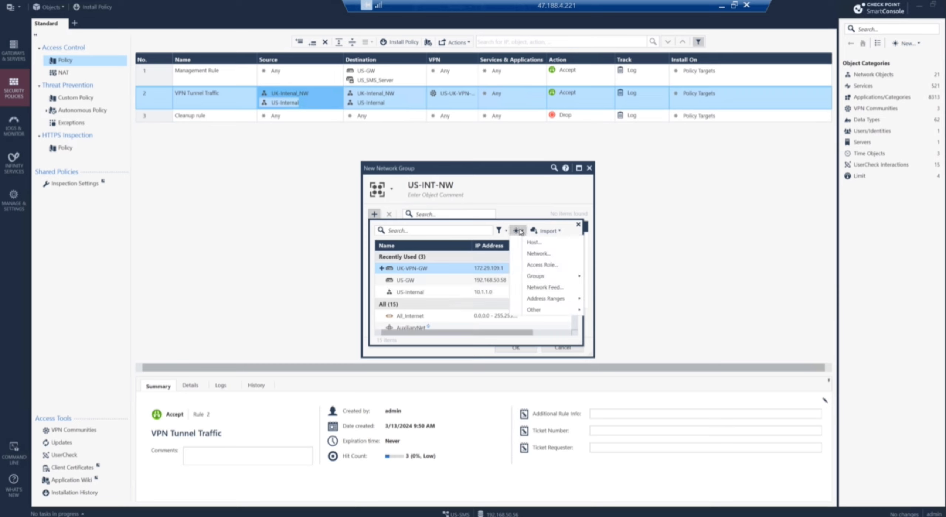
pyautogui.click(533, 253)
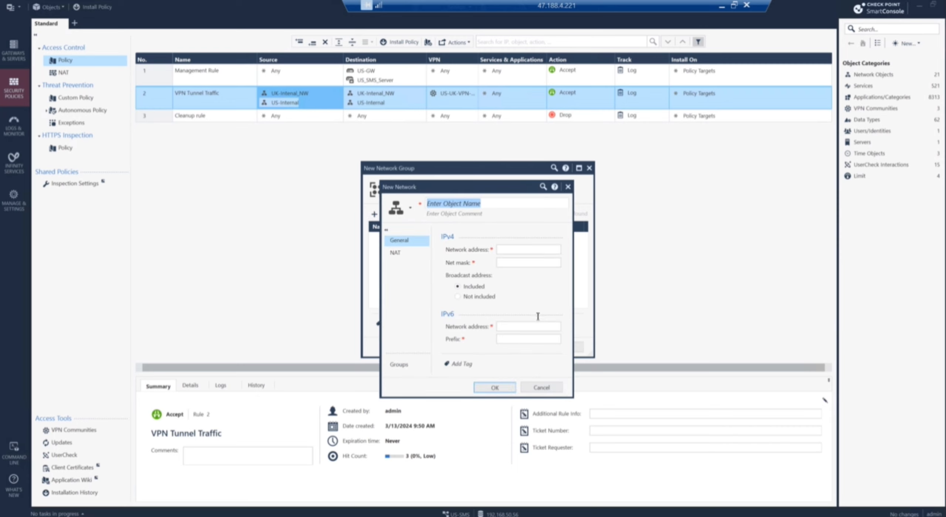
pyautogui.click(539, 387)
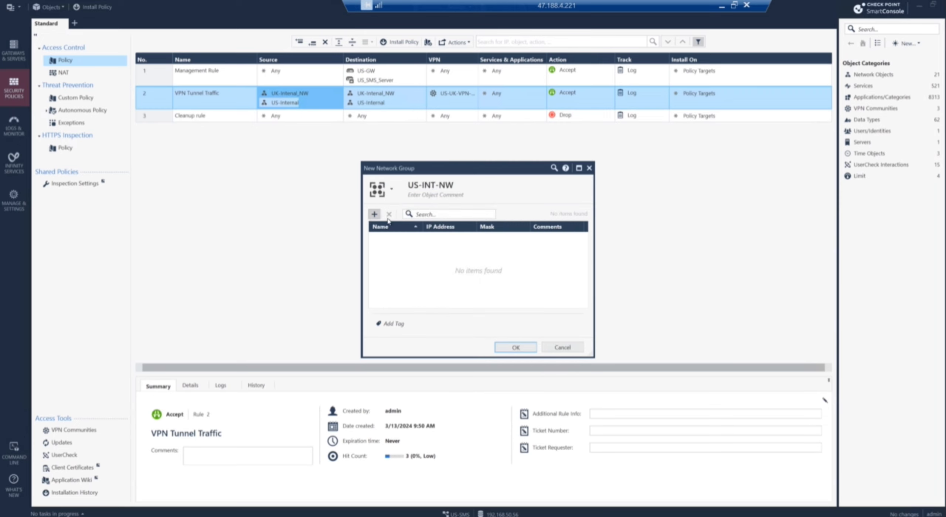
pyautogui.click(376, 214)
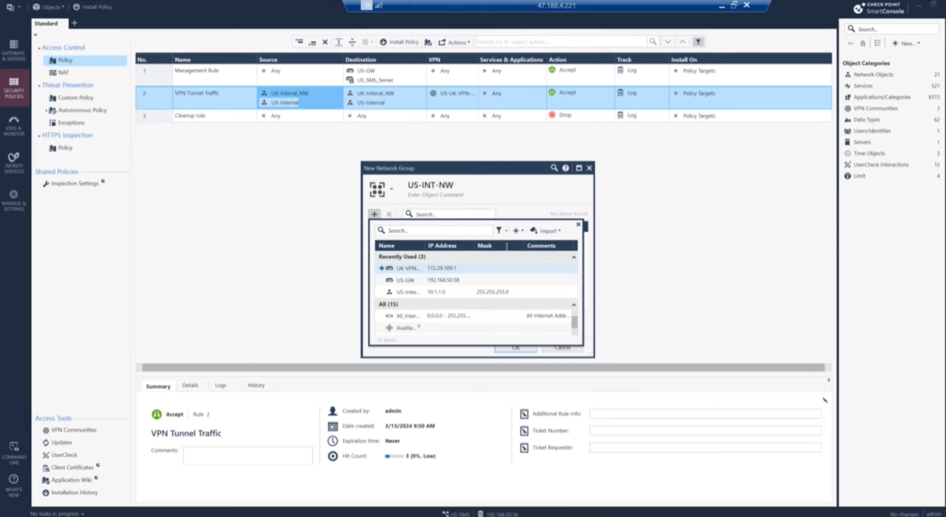
pyautogui.click(523, 233)
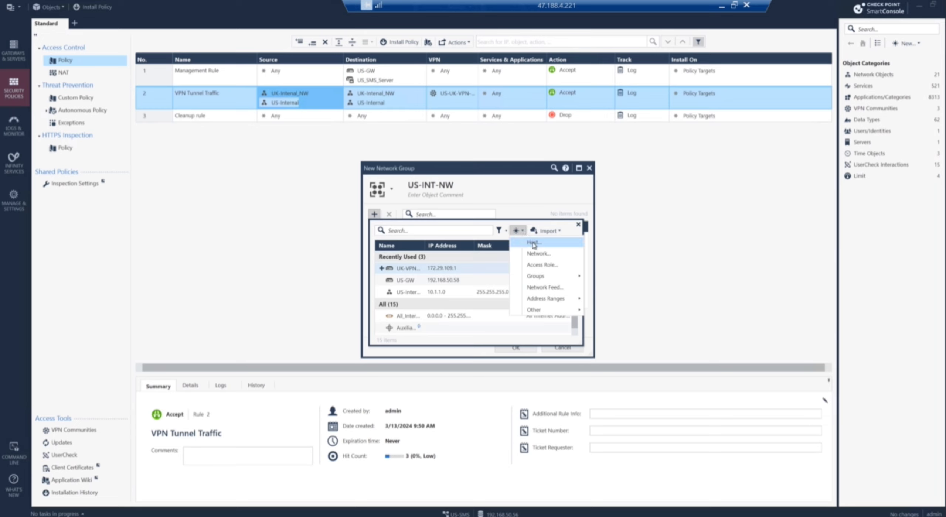
pyautogui.click(534, 243)
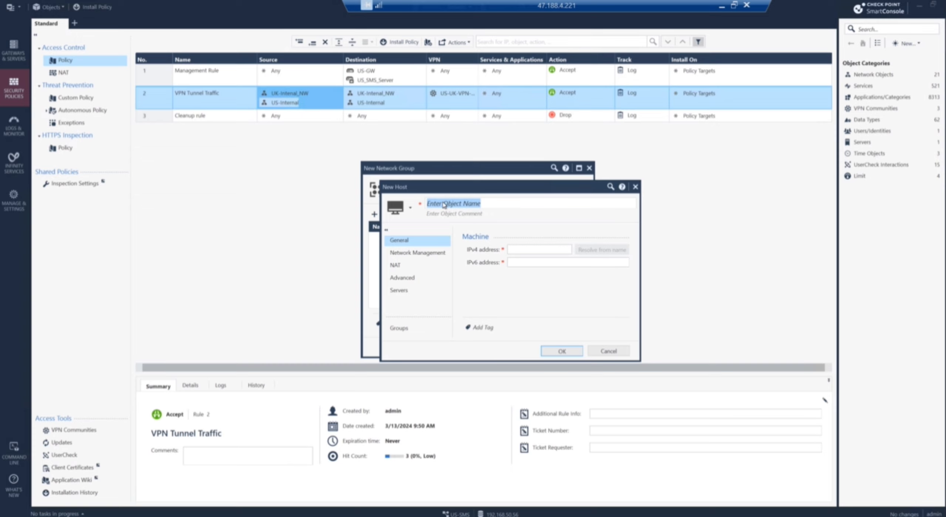
# Step: Create host US-EXT-IP with IPv4 address 172.21.101.1
pyautogui.write('US-EXT-IP')
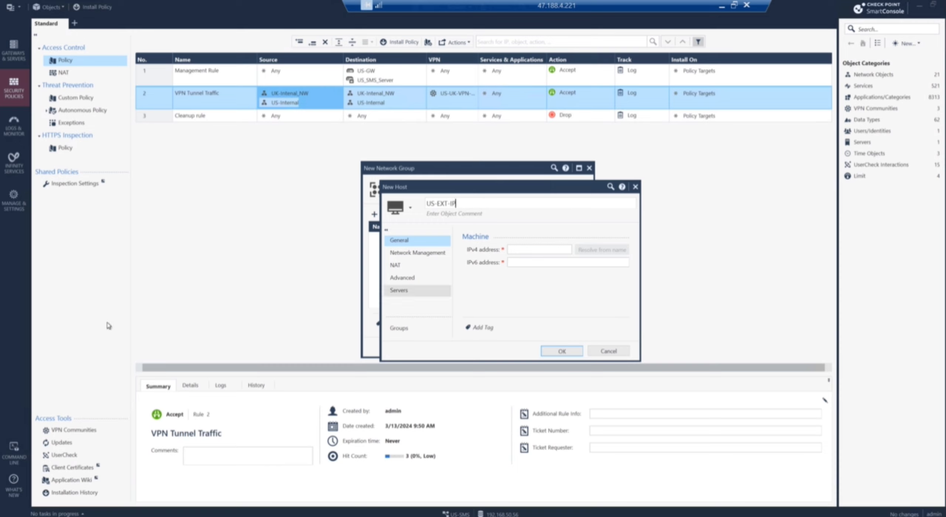
pyautogui.hotkey('alt', 'Tab')
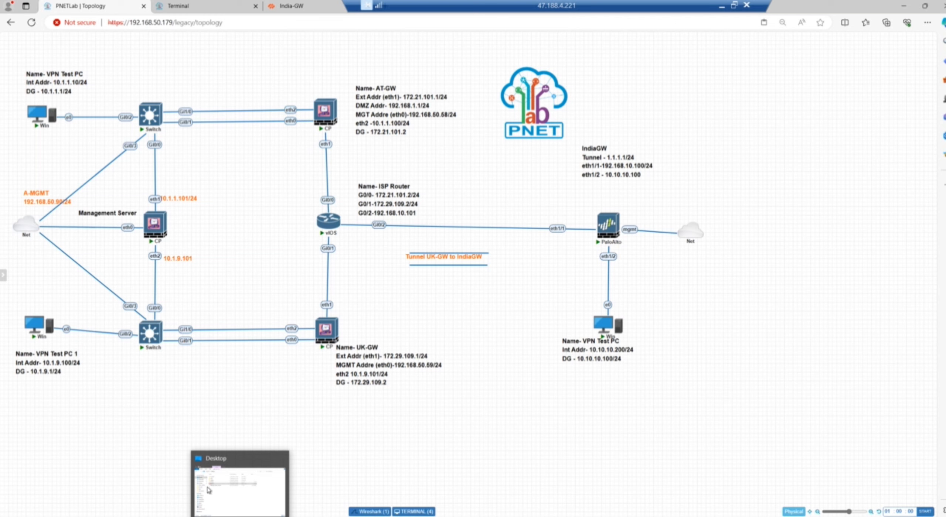
pyautogui.moveTo(210, 516)
pyautogui.hotkey('alt', 'Tab')
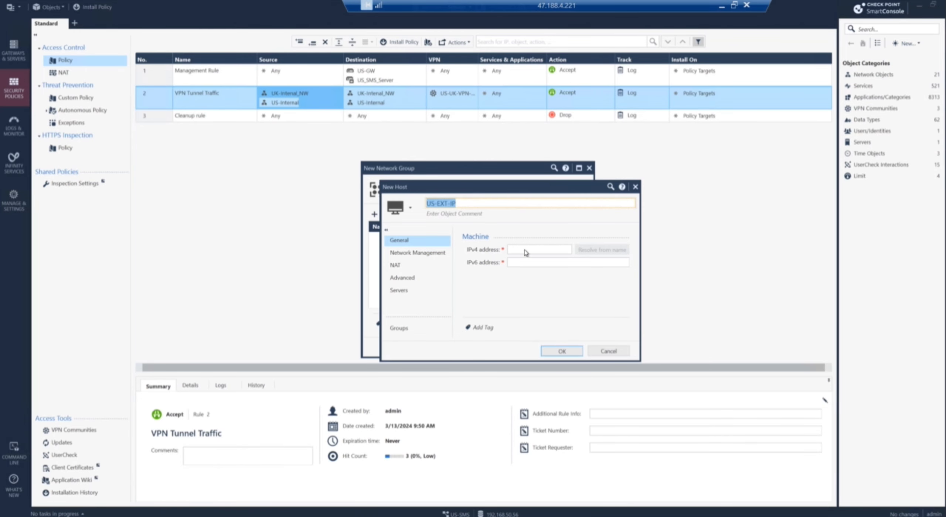
pyautogui.click(523, 249)
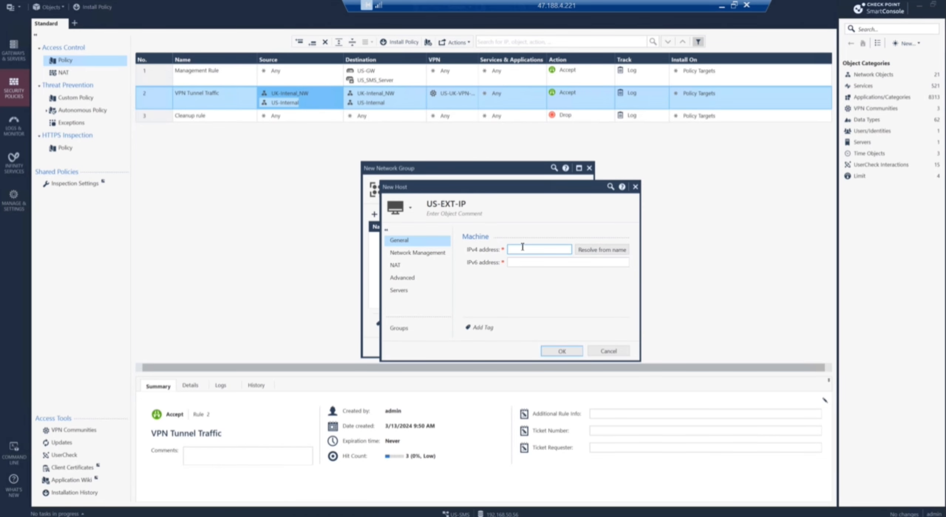
pyautogui.write('172.')
pyautogui.hotkey('alt', 'Tab')
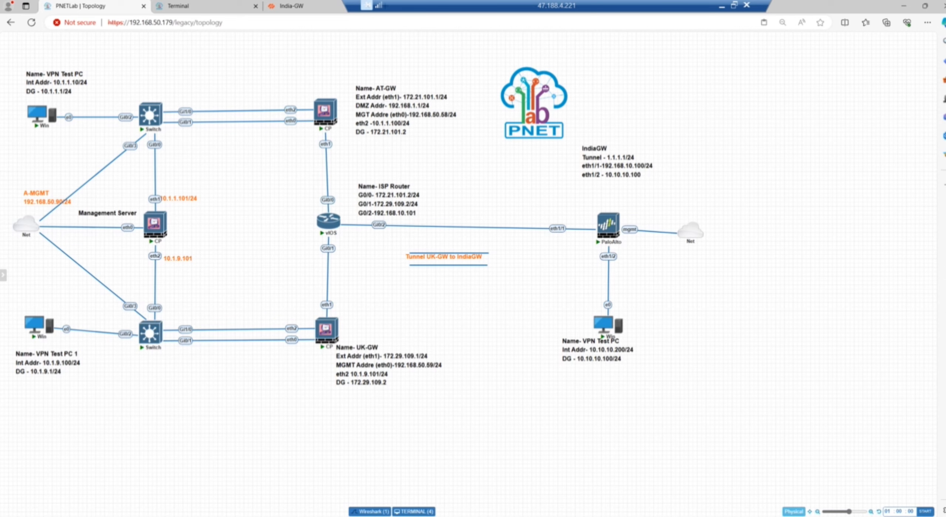
pyautogui.hotkey('alt', 'Tab')
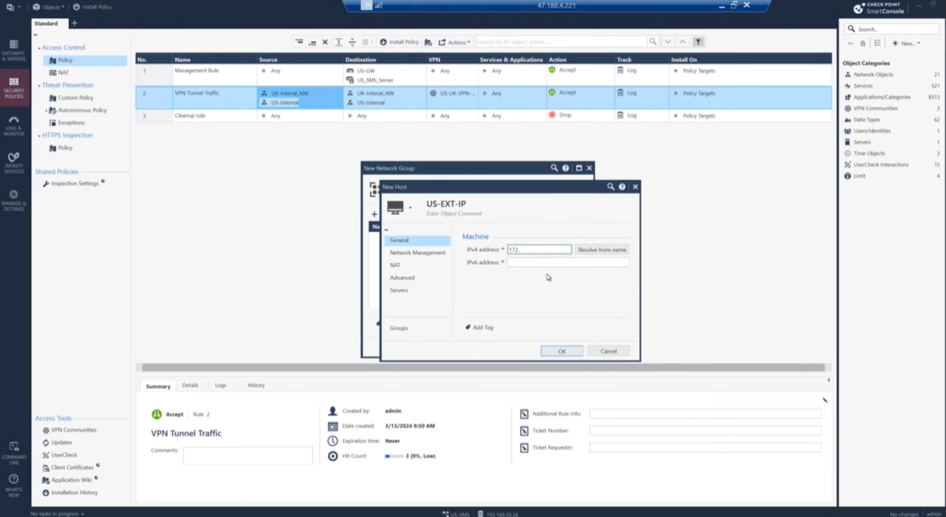
pyautogui.write('21.101.1')
pyautogui.click(561, 352)
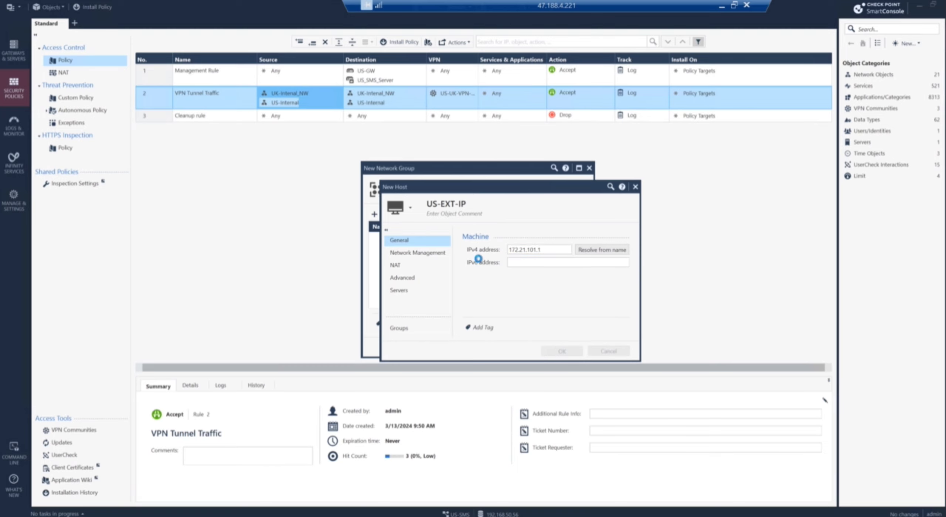
# Step: Add the US-Internal network to US-INT-NW and save the group
pyautogui.click(374, 215)
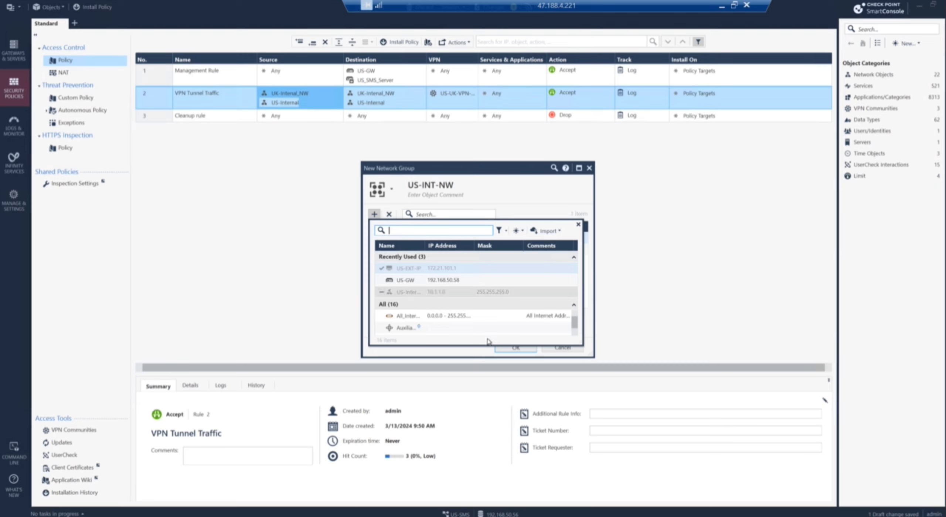
pyautogui.click(381, 292)
pyautogui.click(458, 356)
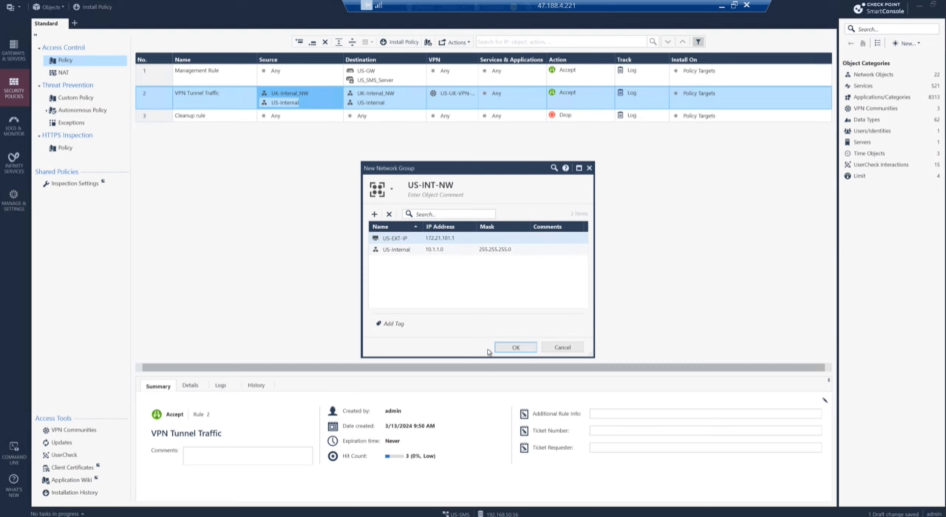
pyautogui.click(506, 350)
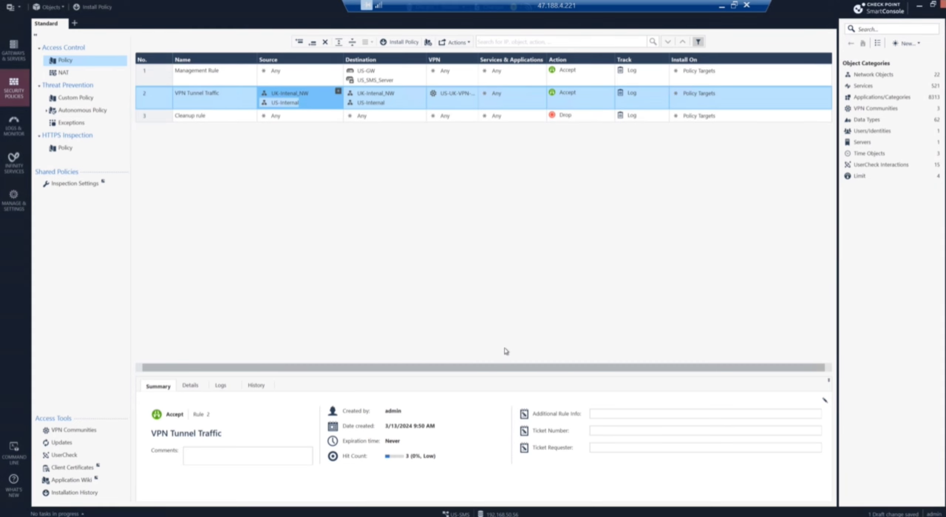
# Step: Create network group UK-NW-INT and add UK-Internal_NW as its first member
pyautogui.click(918, 44)
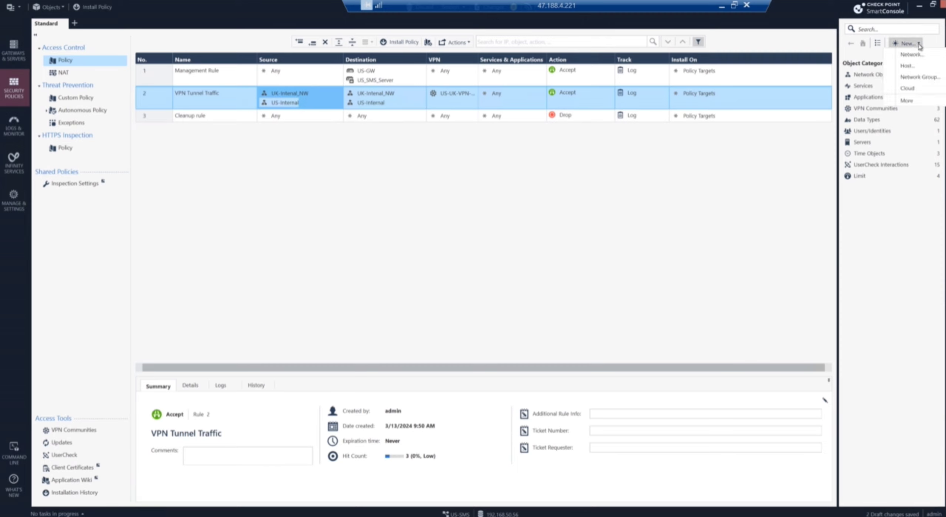
pyautogui.click(922, 76)
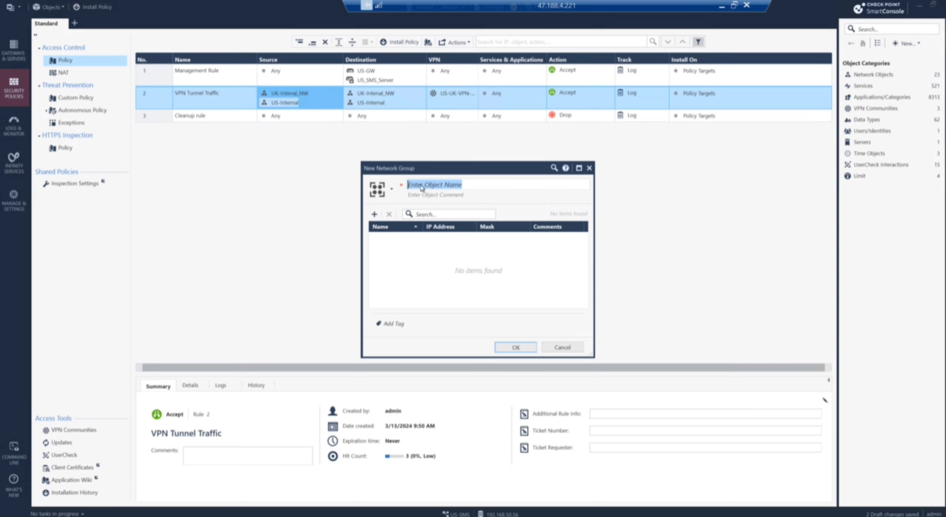
pyautogui.write('U')
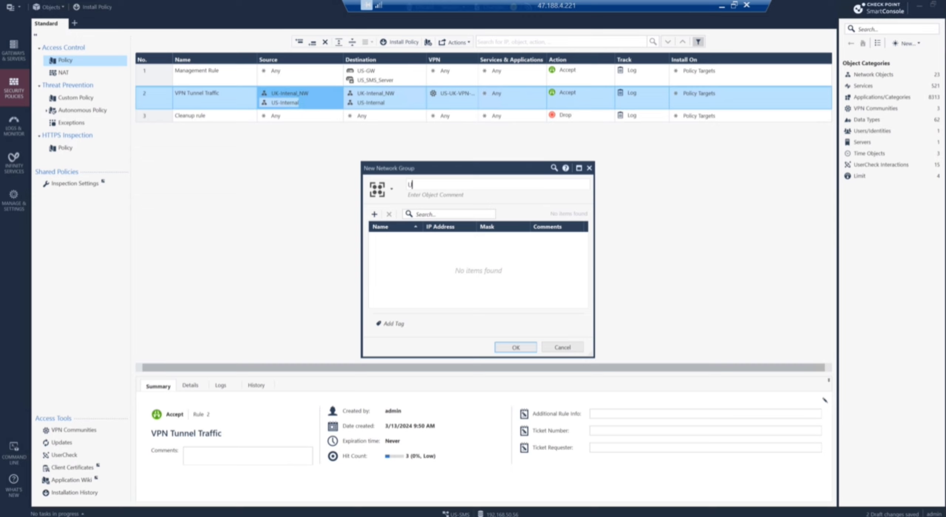
pyautogui.write('K-NW-INT')
pyautogui.click(374, 216)
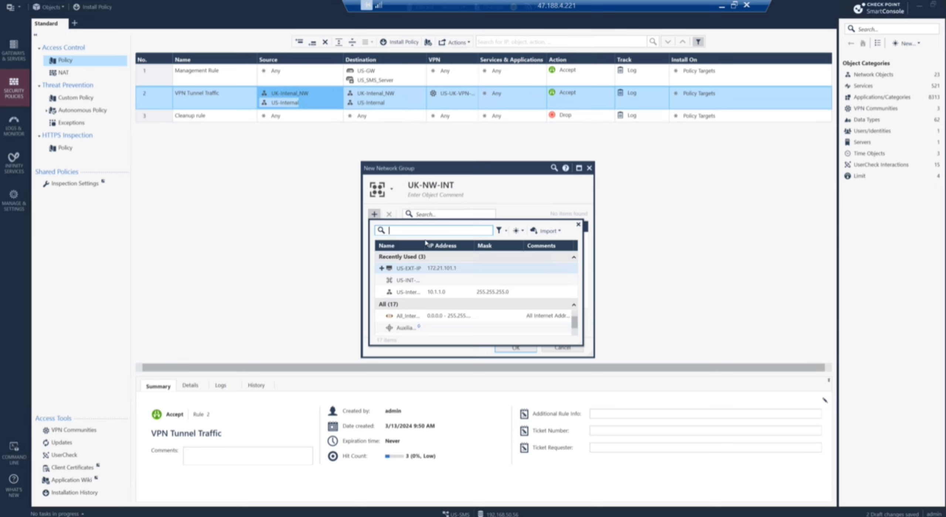
pyautogui.write('us')
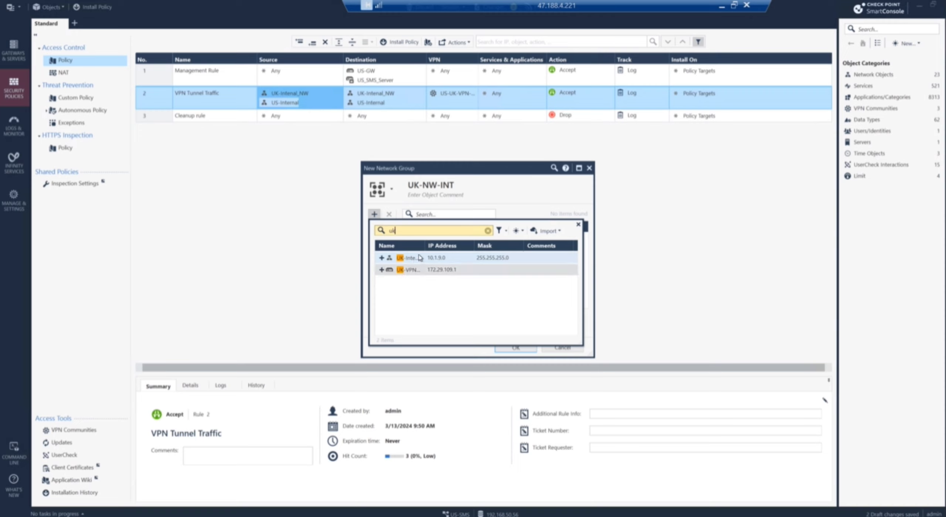
pyautogui.click(381, 259)
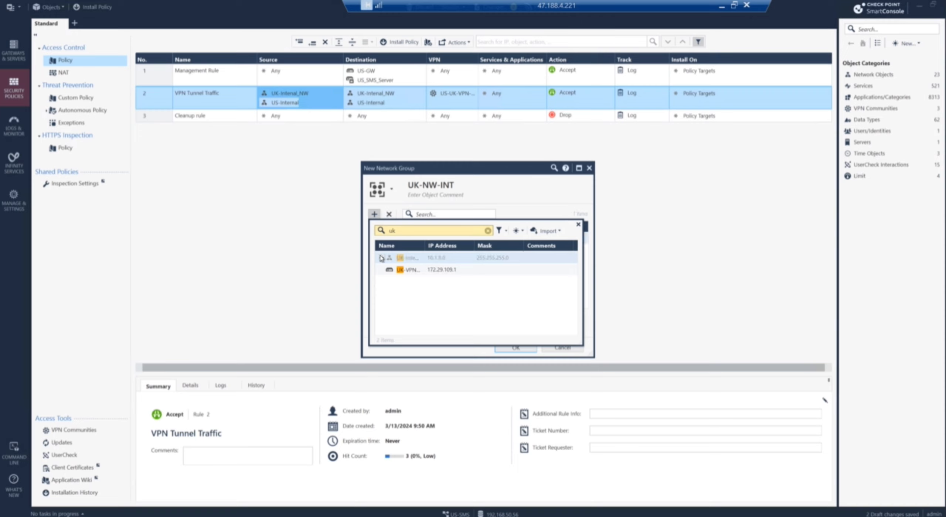
pyautogui.click(518, 231)
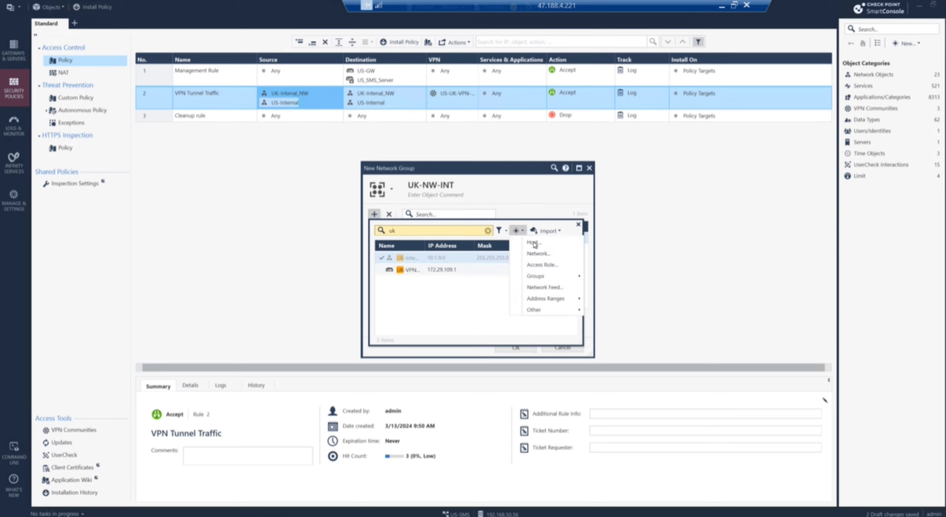
# Step: Add new host UK-EXT_GW at 172.29.109.1, accepting the duplicate-IP warning, and save UK-NW-INT
pyautogui.click(534, 243)
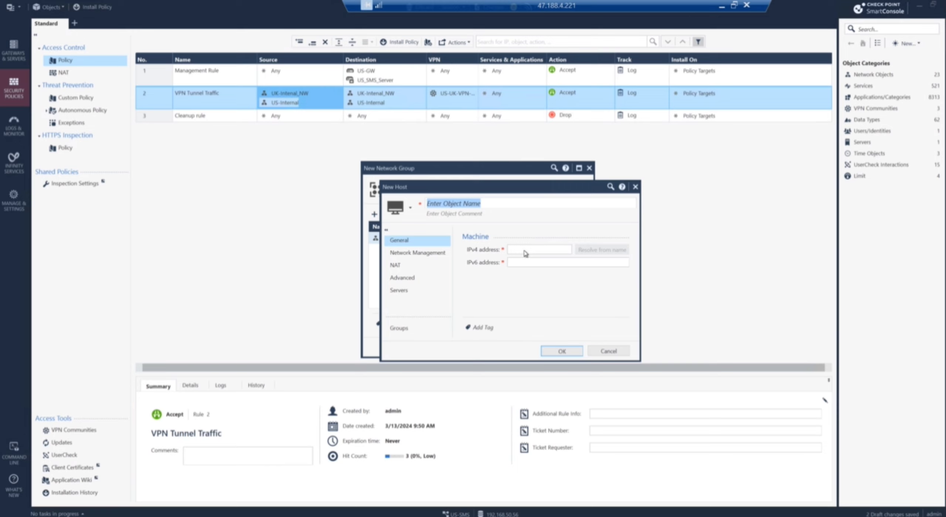
pyautogui.write('UK-')
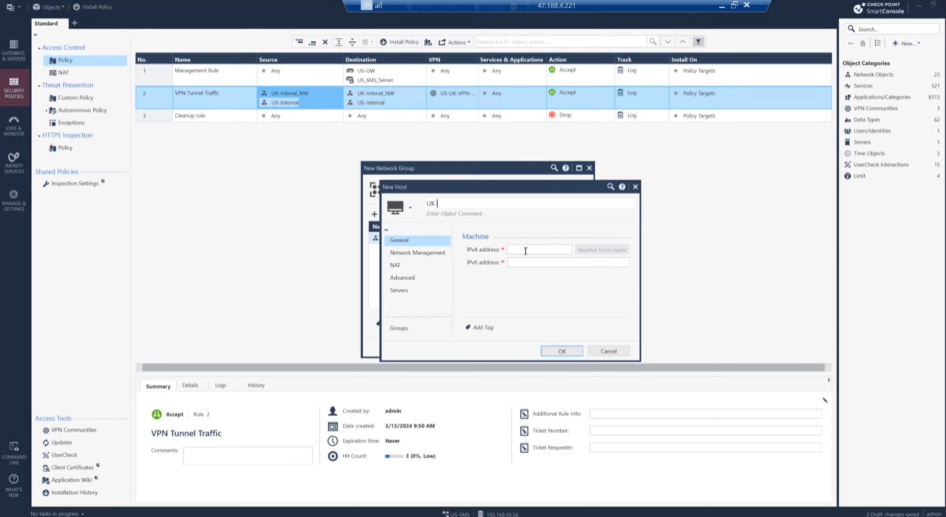
pyautogui.write('EXT_GW')
pyautogui.click(529, 253)
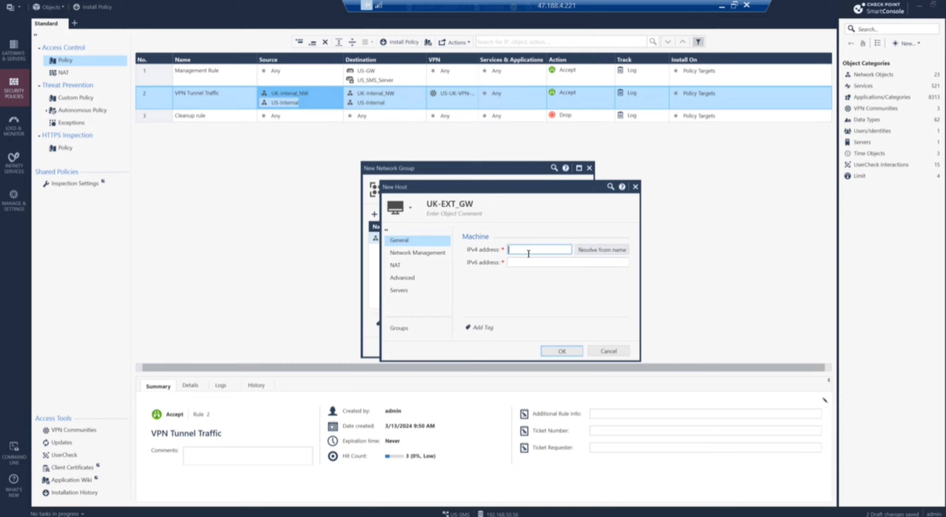
pyautogui.write('172.29.')
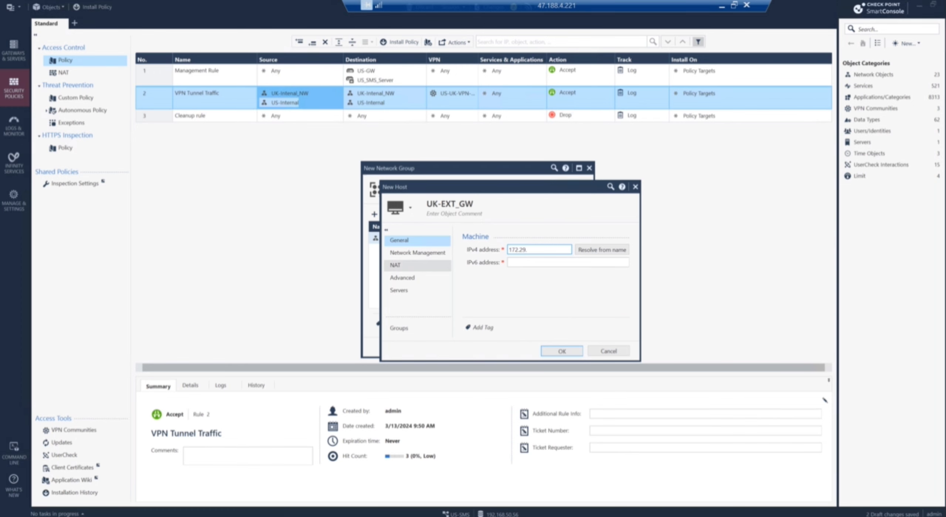
pyautogui.hotkey('alt', 'Tab')
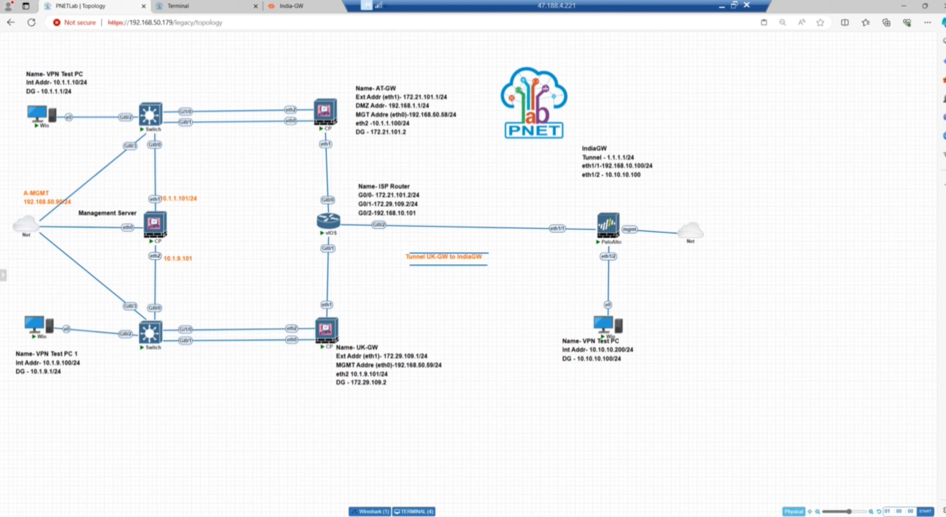
pyautogui.hotkey('alt', 'Tab')
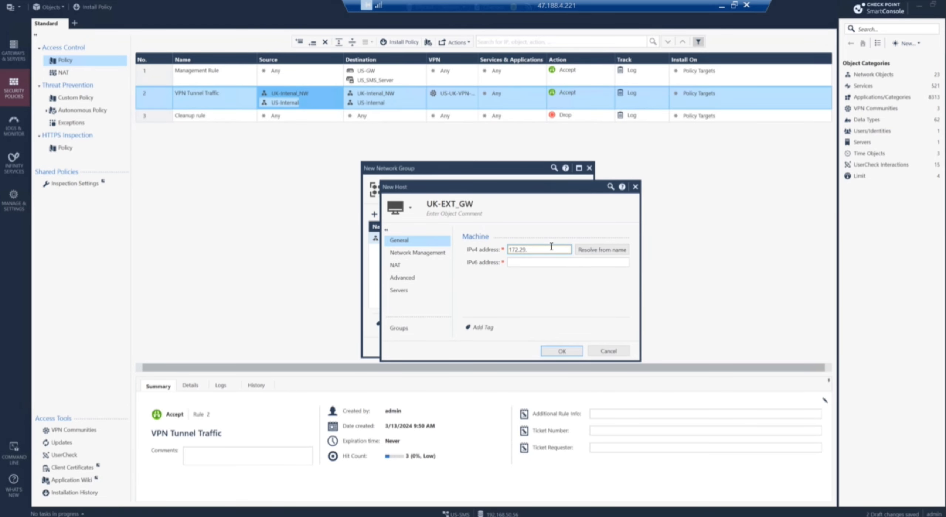
pyautogui.write('109.1')
pyautogui.click(569, 352)
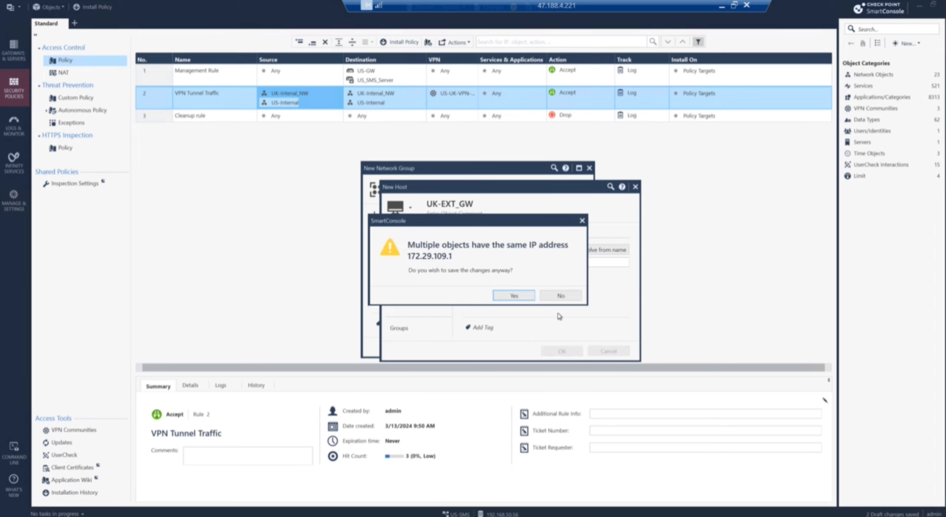
pyautogui.click(511, 297)
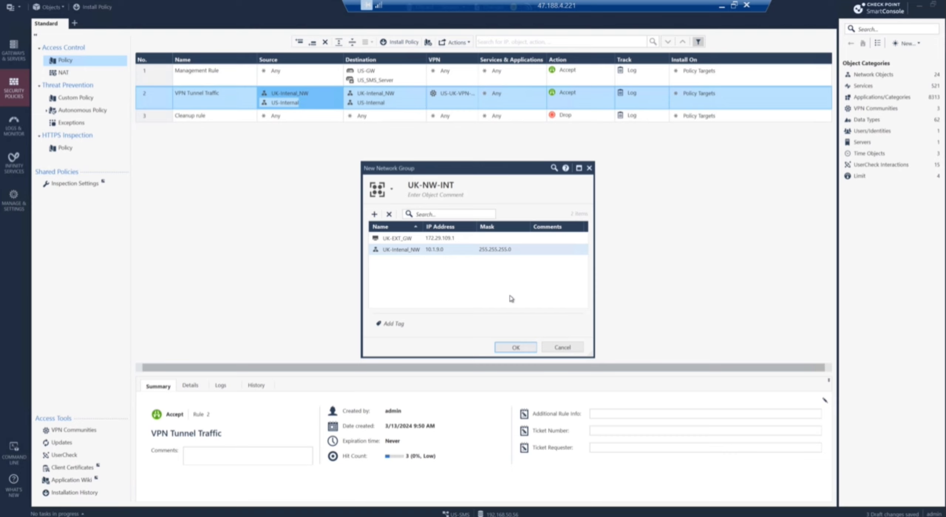
pyautogui.click(515, 348)
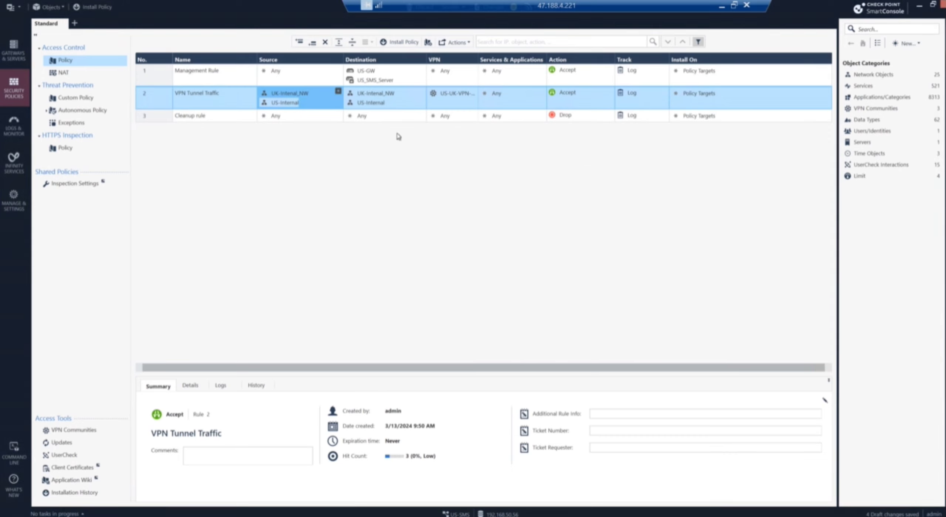
# Step: Clear rule 2's old source and destination, then set its source to UK-NW-INT and US-INT-NW
pyautogui.click(381, 97)
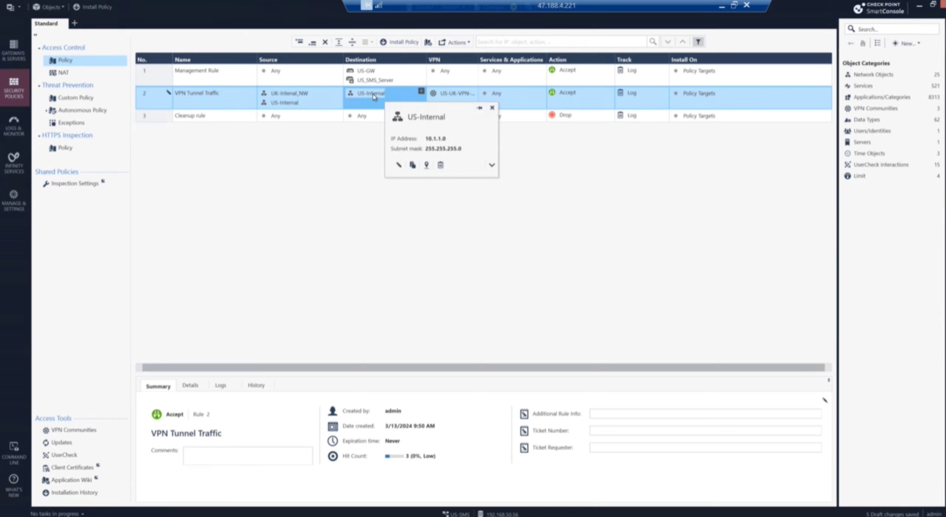
pyautogui.press('Delete')
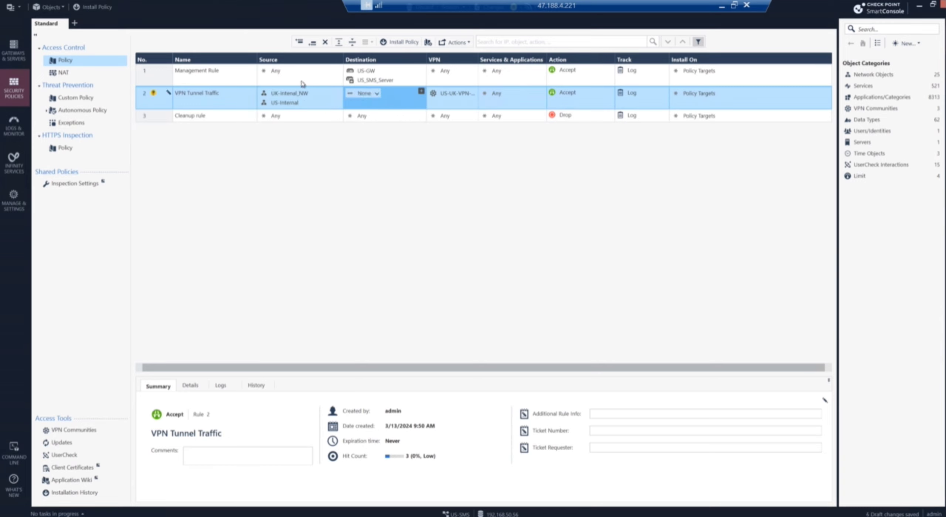
pyautogui.click(292, 97)
pyautogui.press('Delete')
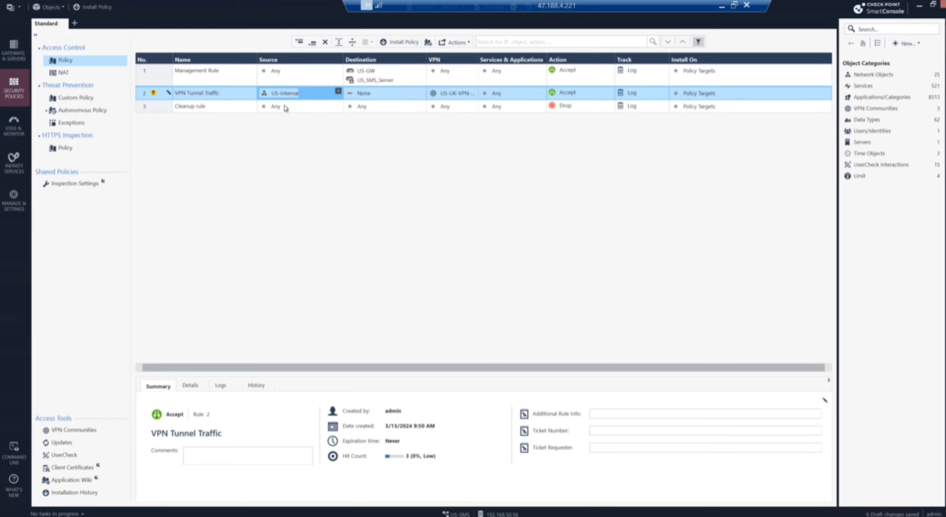
pyautogui.press('Delete')
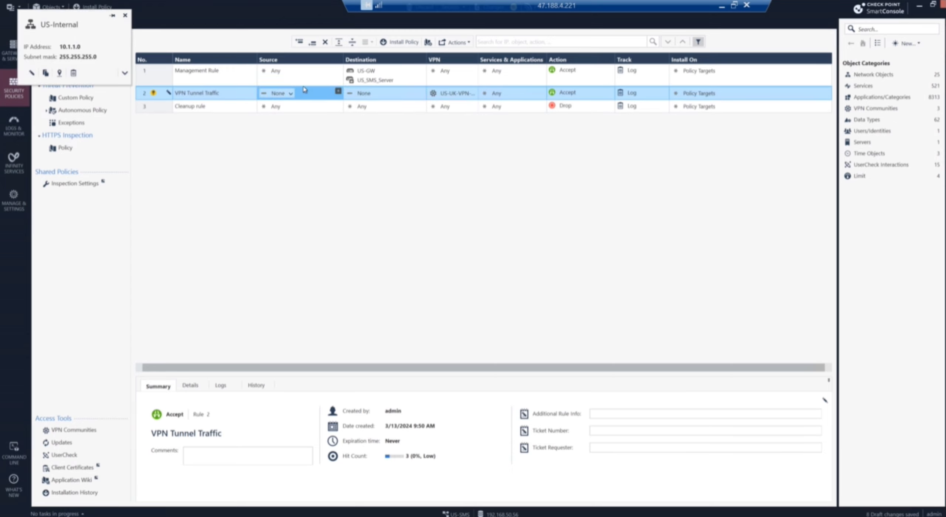
pyautogui.click(337, 93)
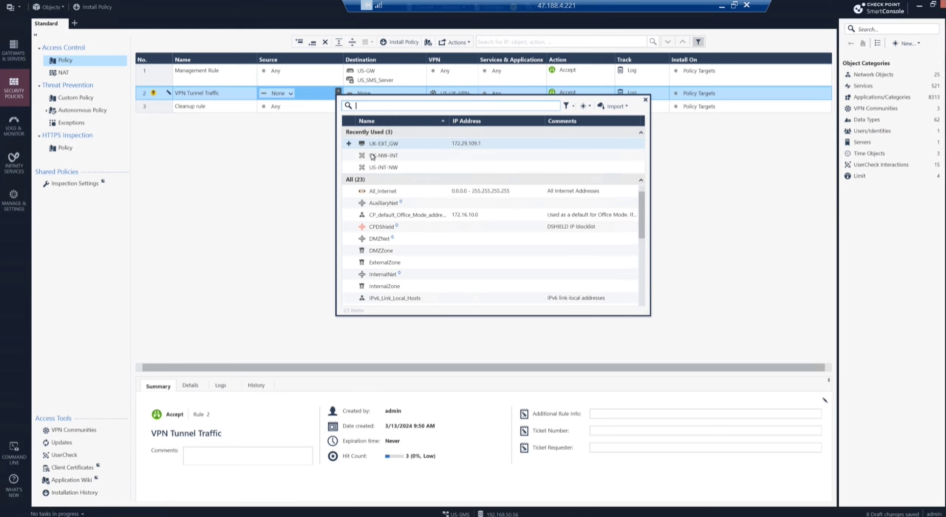
pyautogui.moveTo(366, 157)
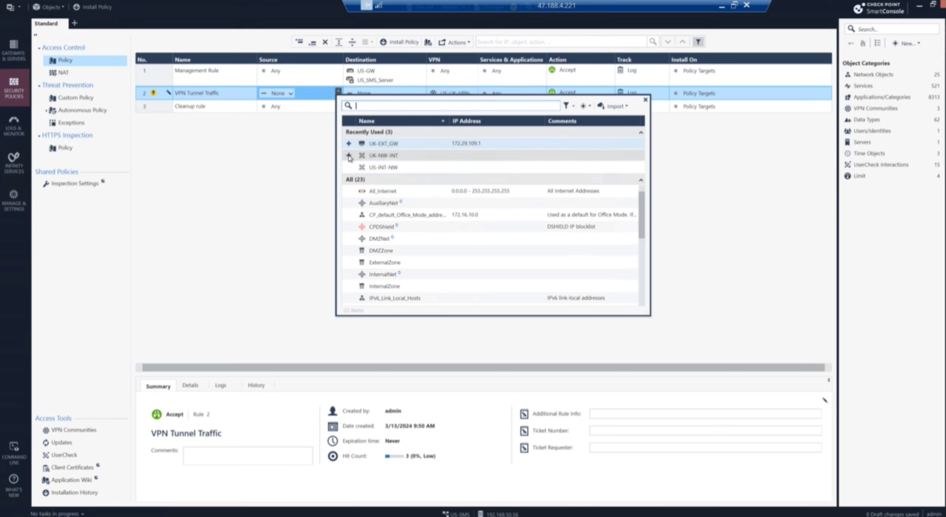
pyautogui.click(349, 156)
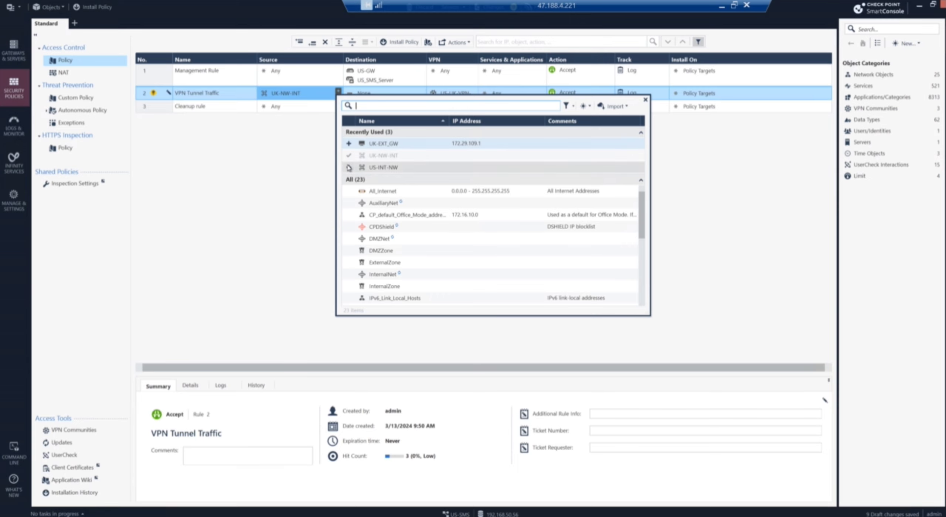
pyautogui.click(349, 167)
pyautogui.click(262, 179)
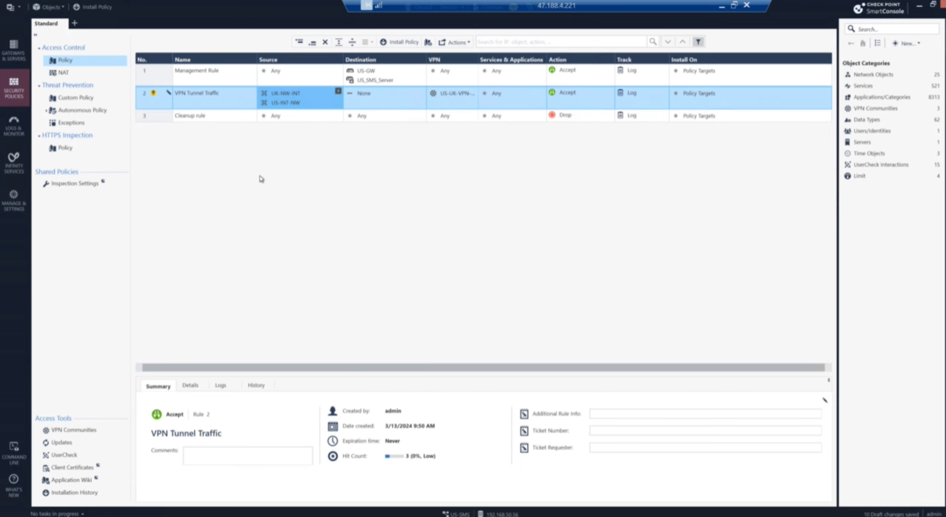
# Step: Copy UK-NW-INT and US-INT-NW into rule 2's destination as well
pyautogui.moveTo(288, 97)
pyautogui.click(290, 95)
pyautogui.moveTo(290, 95); pyautogui.dragTo(369, 98)
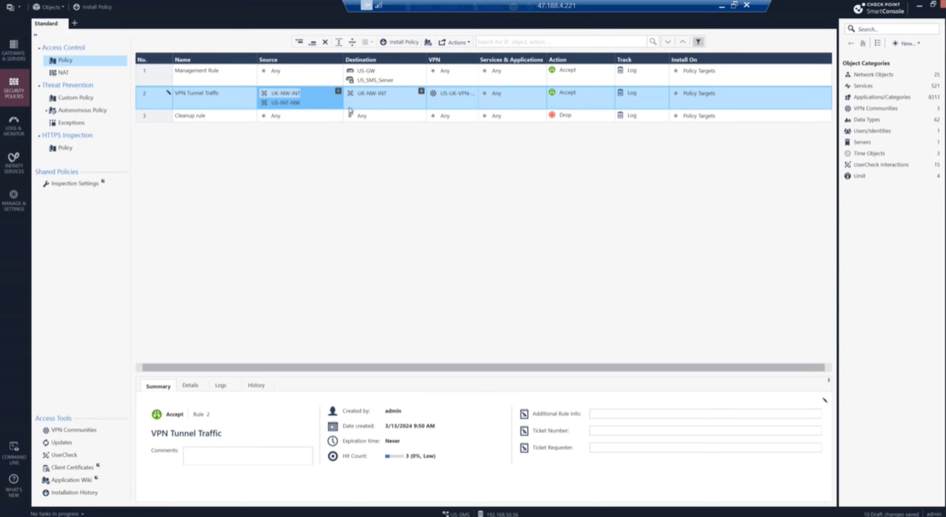
pyautogui.moveTo(283, 101); pyautogui.dragTo(374, 103)
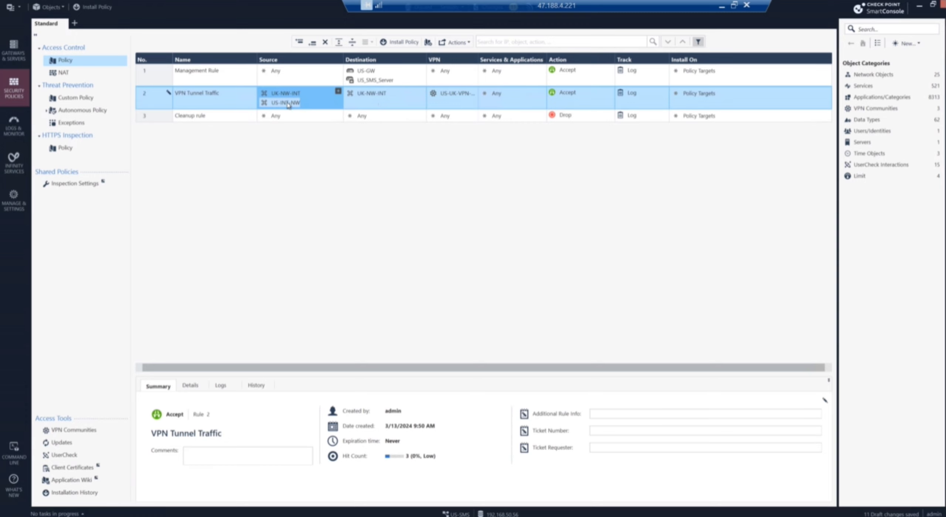
pyautogui.moveTo(289, 104); pyautogui.dragTo(374, 107)
# Step: In the US-UK-VPN-Tunnel community, set UK-VPN-GW's VPN domain to UK-NW-INT, accepting the topology and duplicate-IP warnings
pyautogui.click(452, 92)
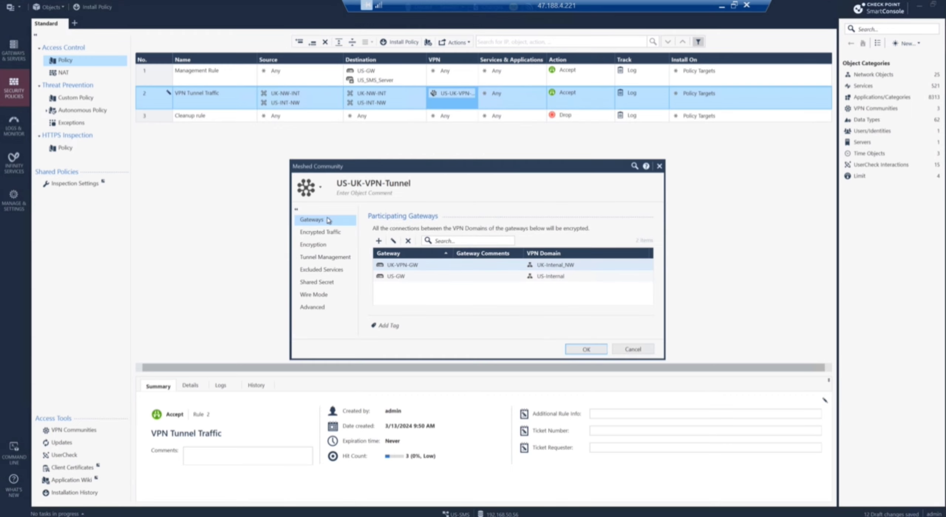
pyautogui.click(323, 246)
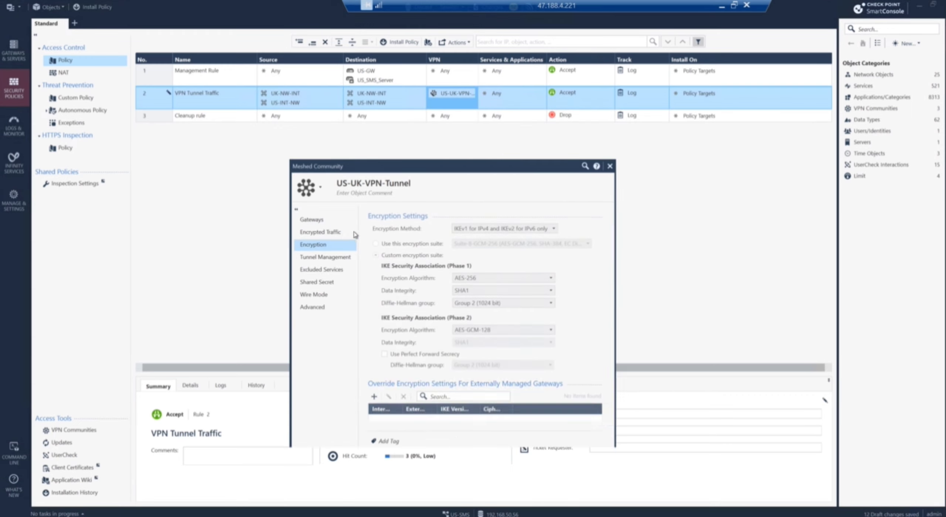
pyautogui.click(315, 221)
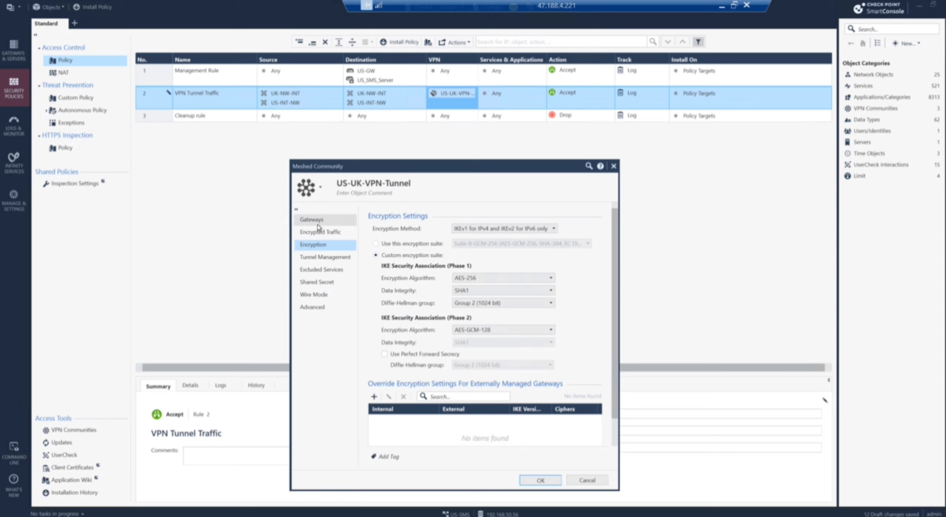
pyautogui.click(418, 266)
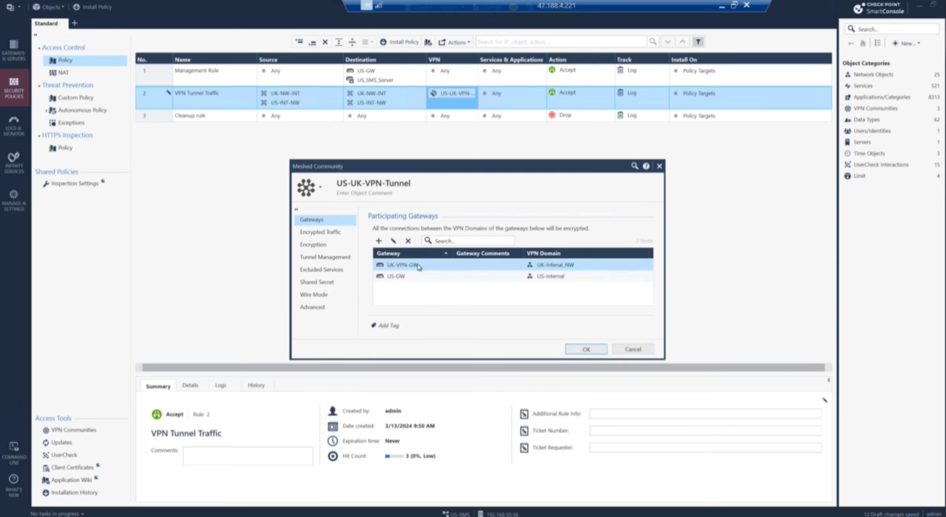
pyautogui.click(439, 270)
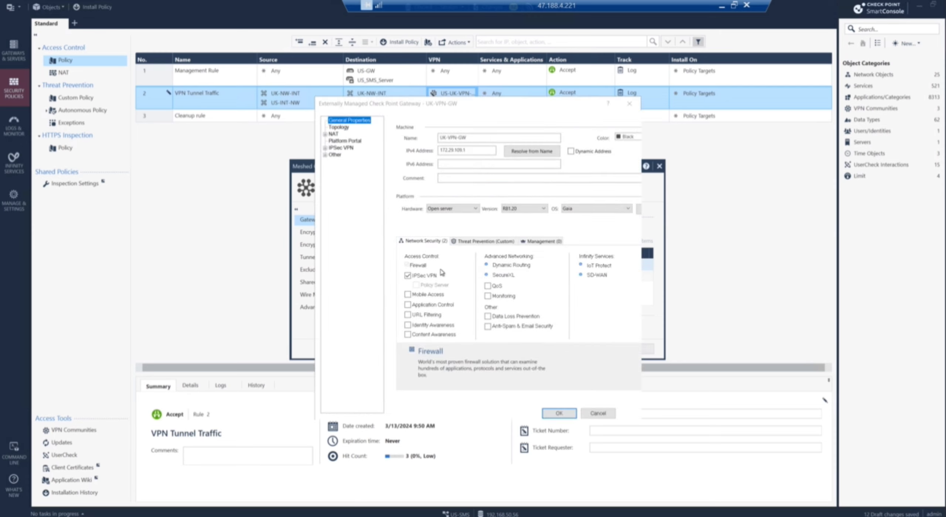
pyautogui.click(337, 128)
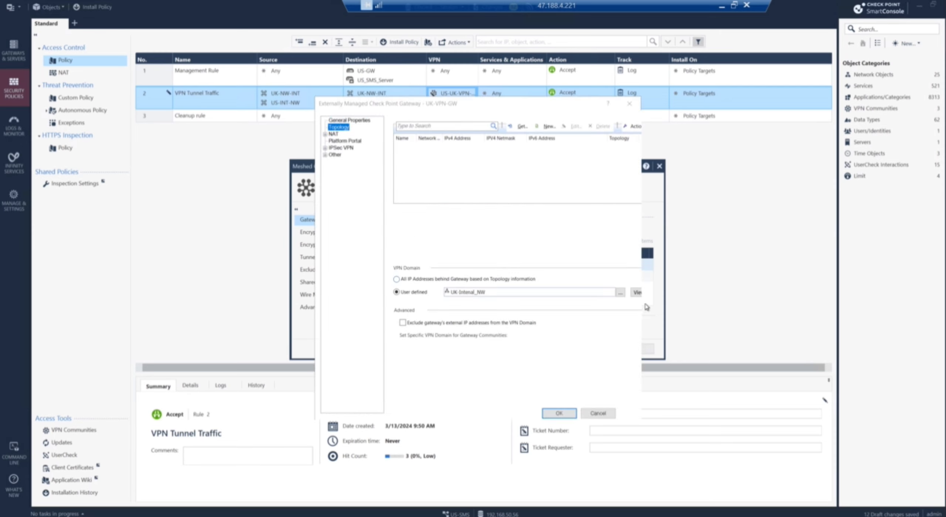
pyautogui.click(605, 295)
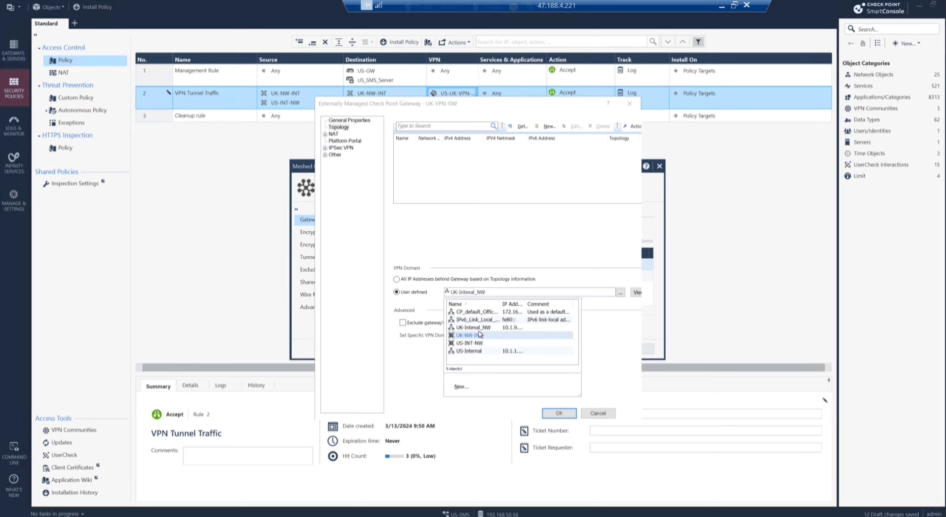
pyautogui.click(480, 334)
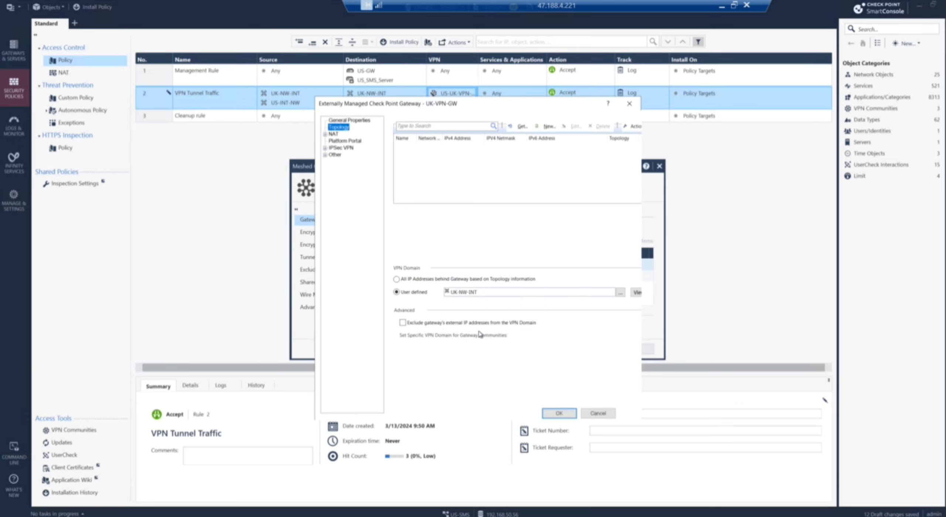
pyautogui.click(569, 417)
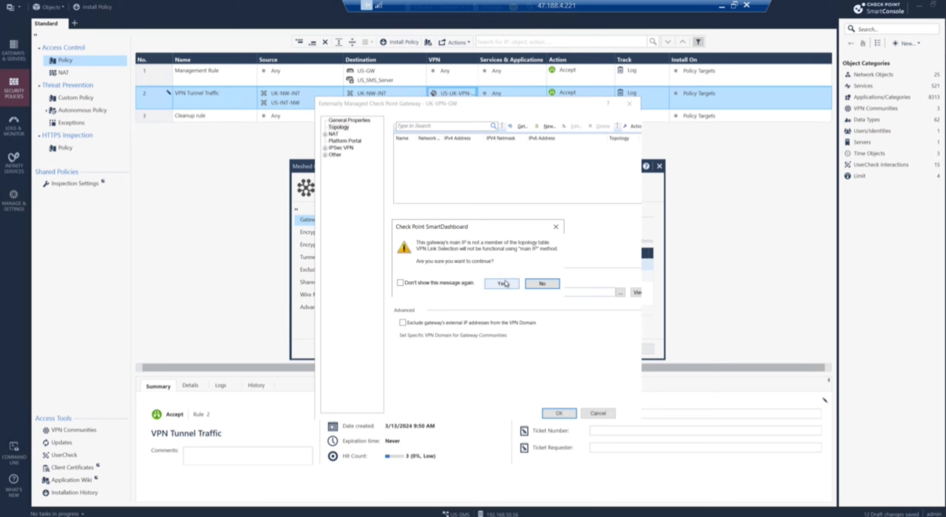
pyautogui.click(502, 283)
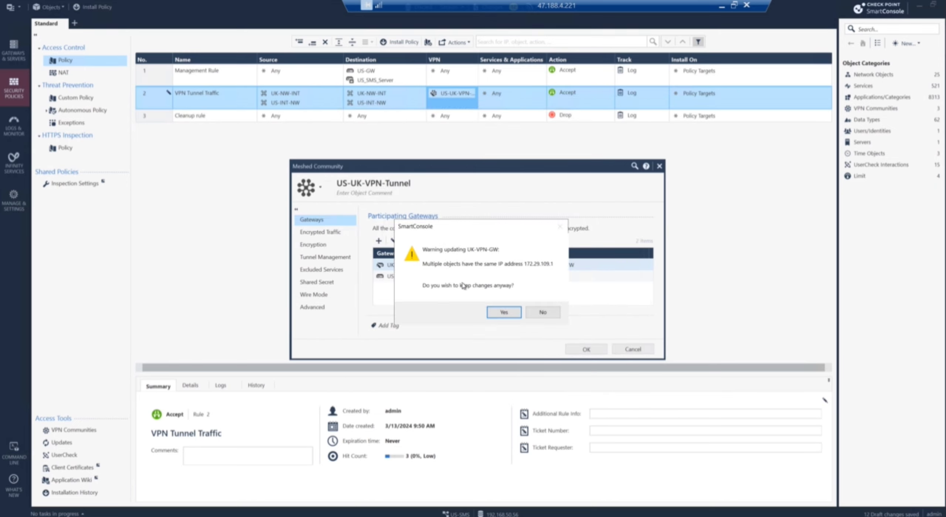
pyautogui.click(498, 314)
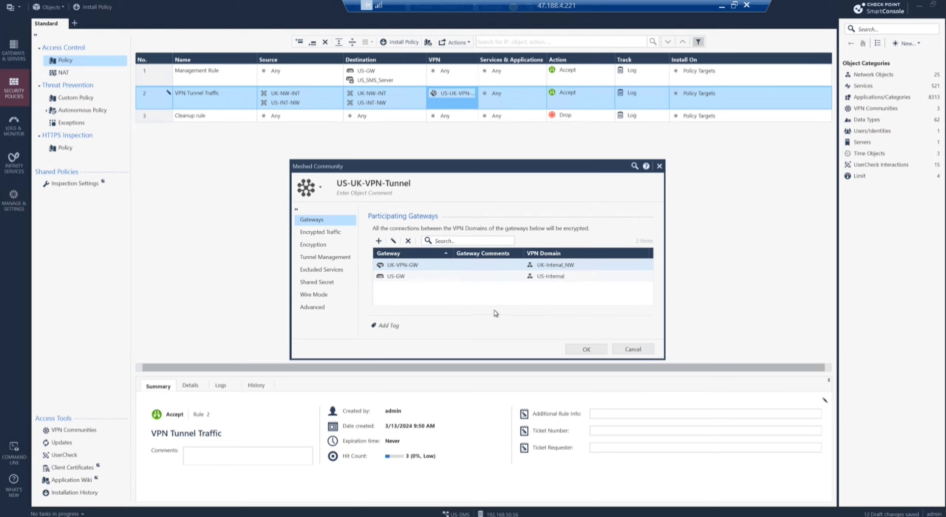
# Step: Set US-GW's VPN domain to US-INT-NW and save the community
pyautogui.click(409, 278)
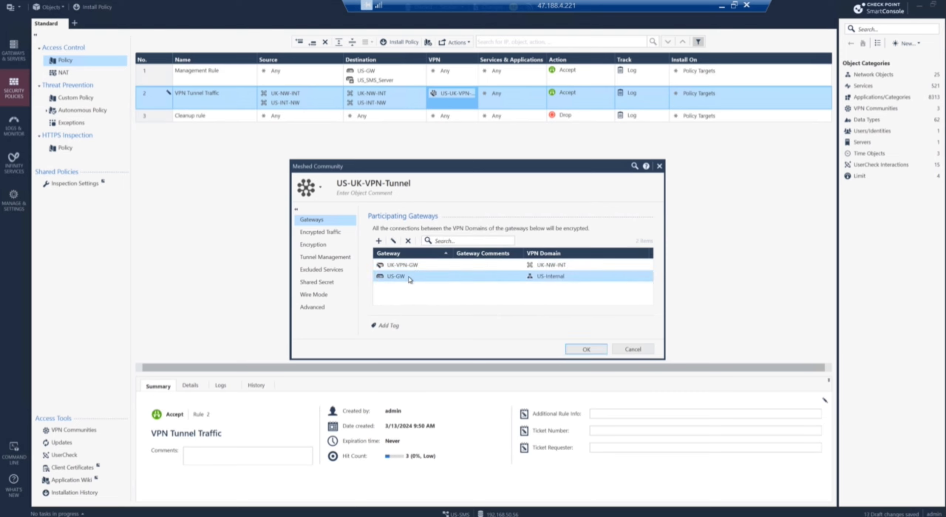
pyautogui.doubleClick(410, 280)
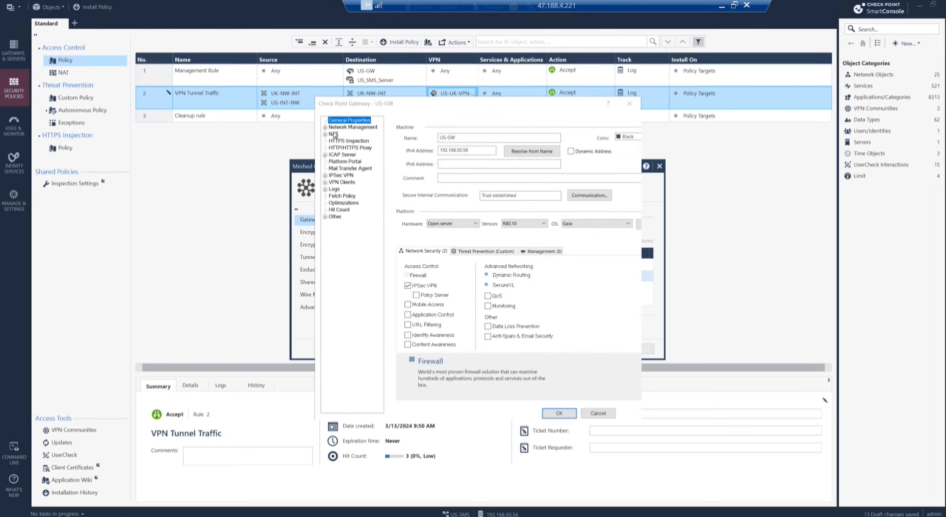
pyautogui.click(325, 127)
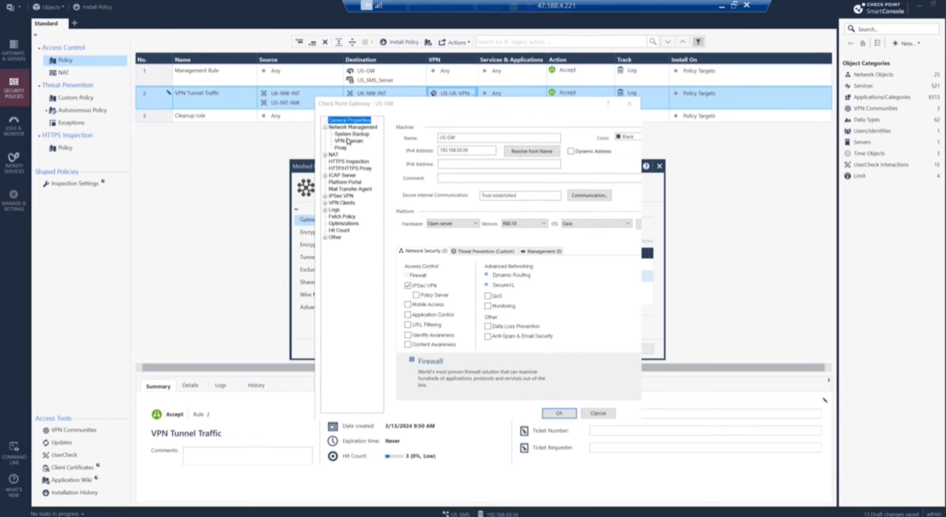
pyautogui.click(348, 141)
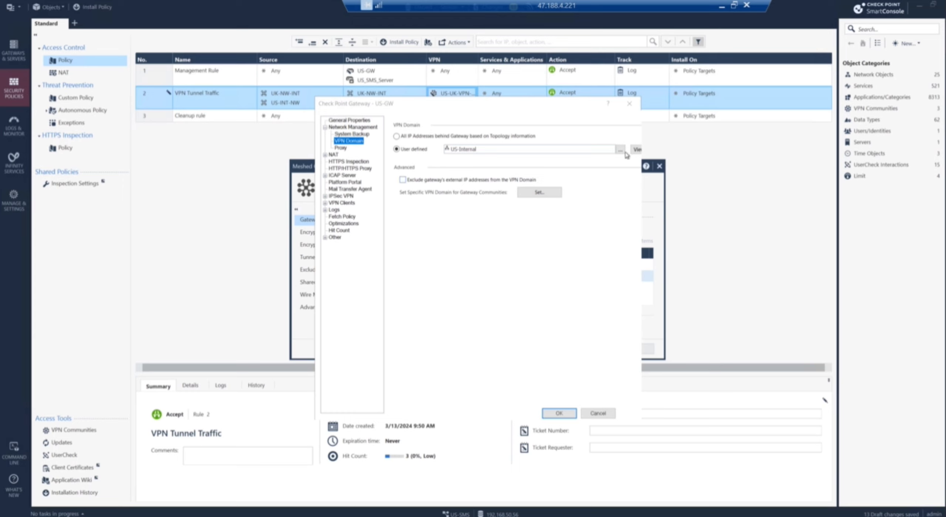
pyautogui.click(623, 150)
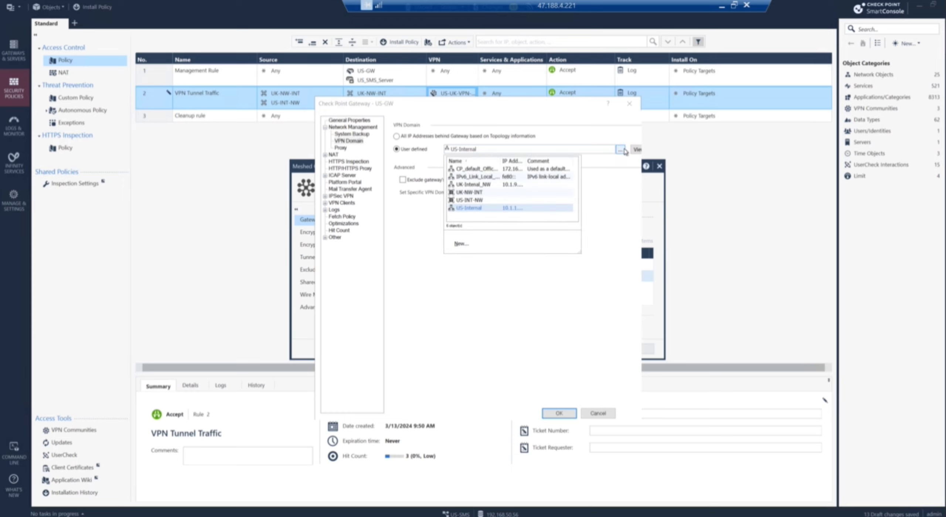
pyautogui.click(469, 200)
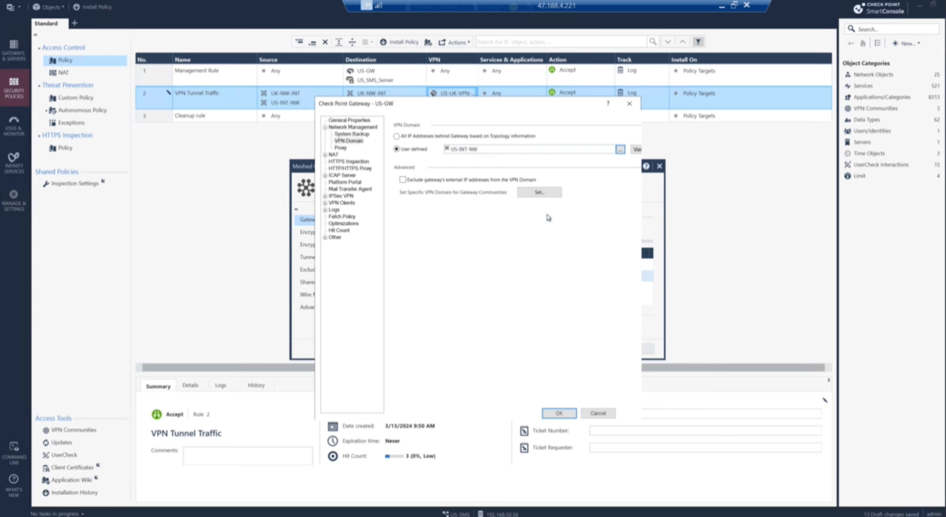
pyautogui.click(559, 414)
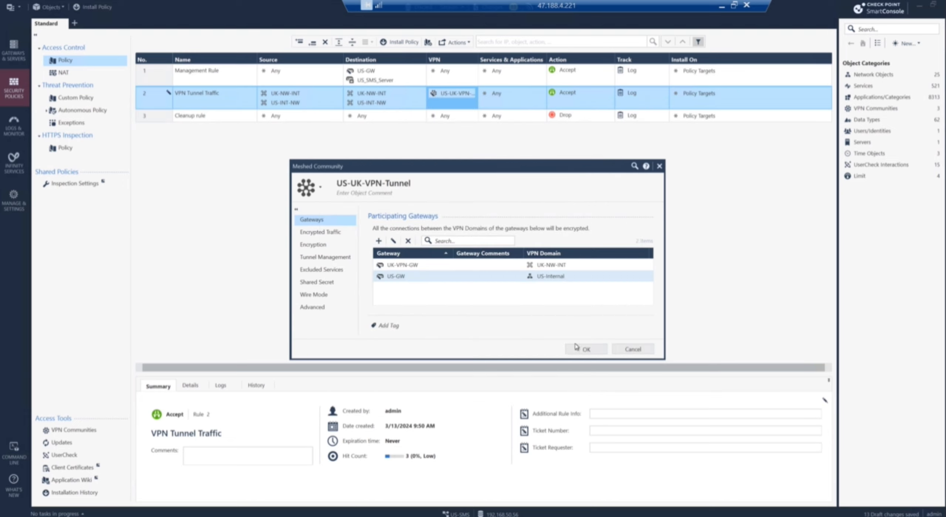
pyautogui.click(576, 347)
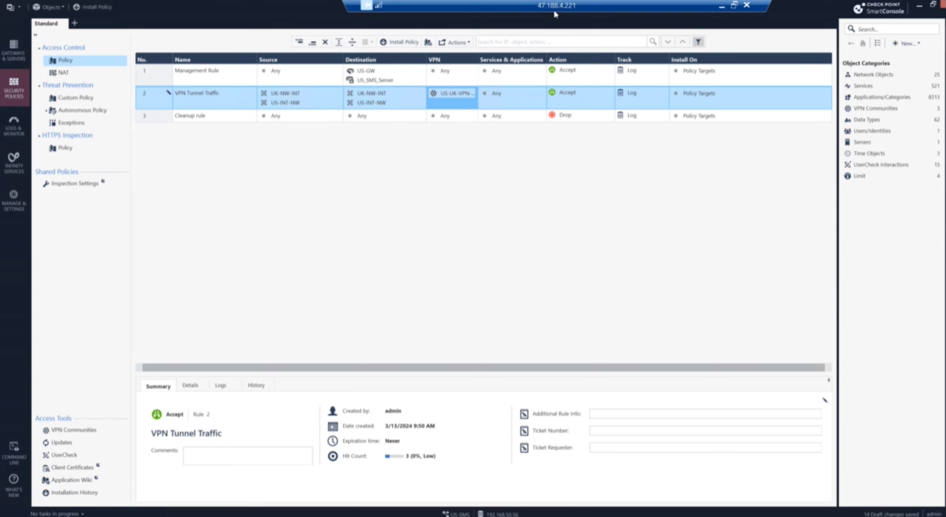
# Step: Use Publish & Install to publish the 14 drafts and install the Standard policy on US-GW
pyautogui.moveTo(560, 8); pyautogui.dragTo(569, 8)
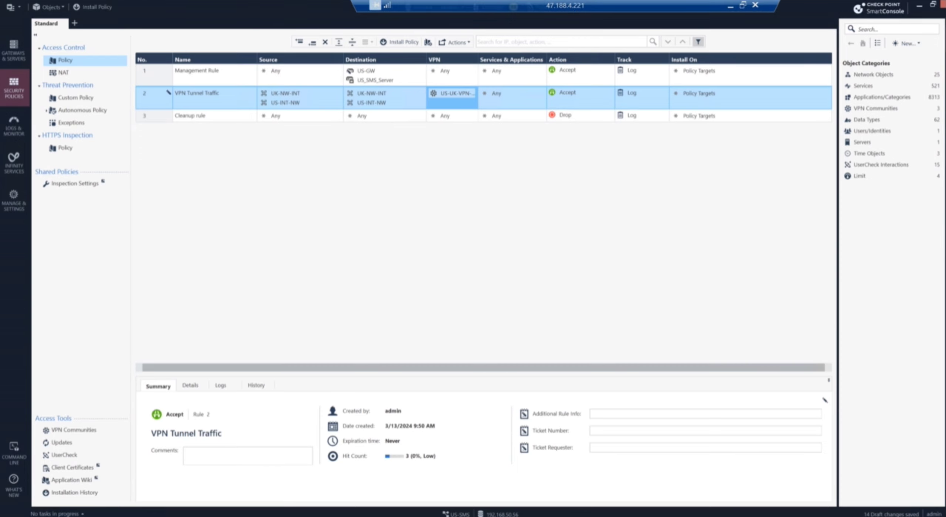
pyautogui.click(93, 6)
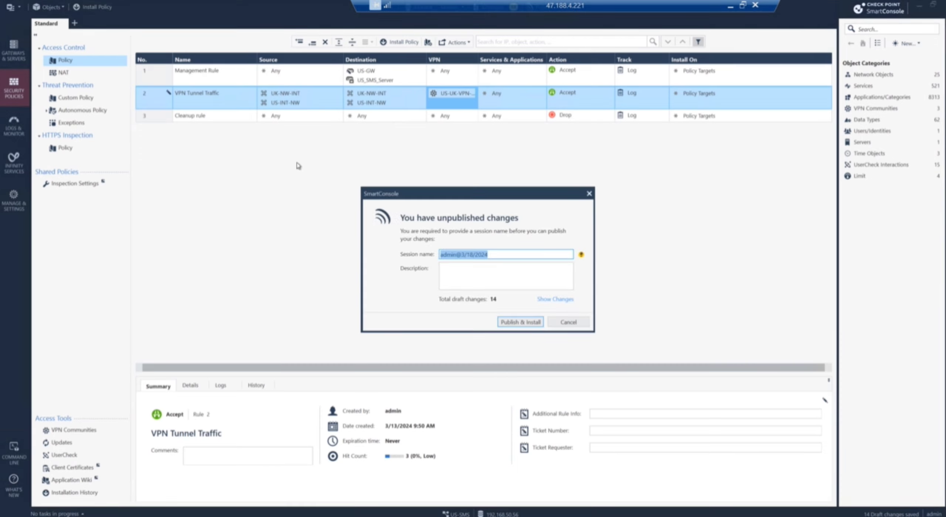
pyautogui.click(522, 326)
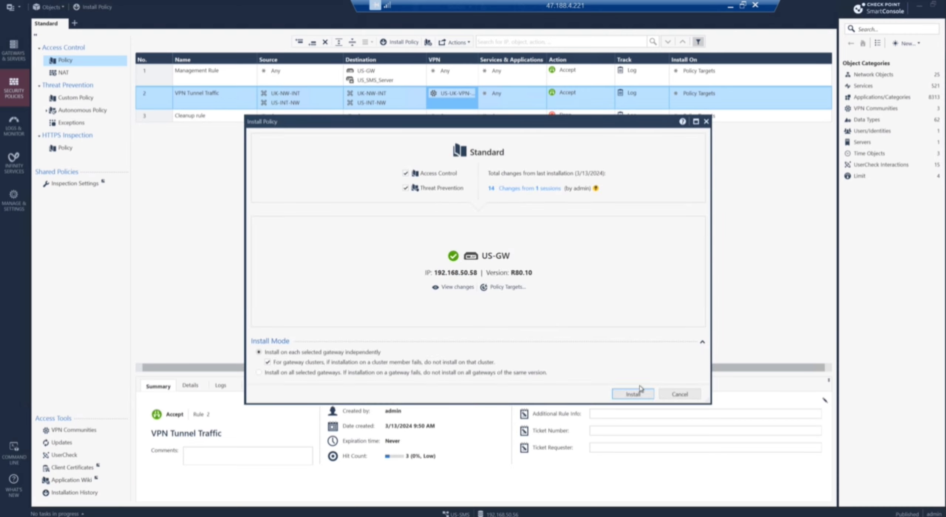
pyautogui.click(638, 393)
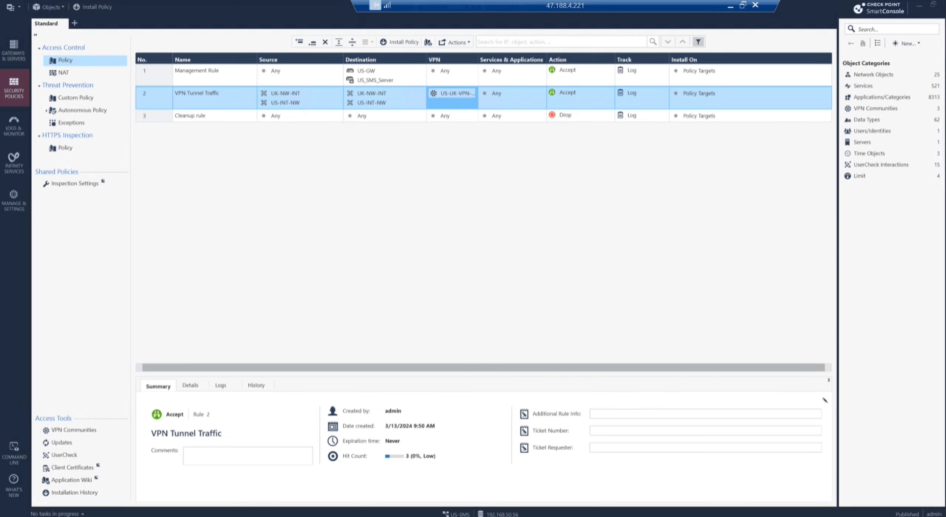
pyautogui.moveTo(264, 516)
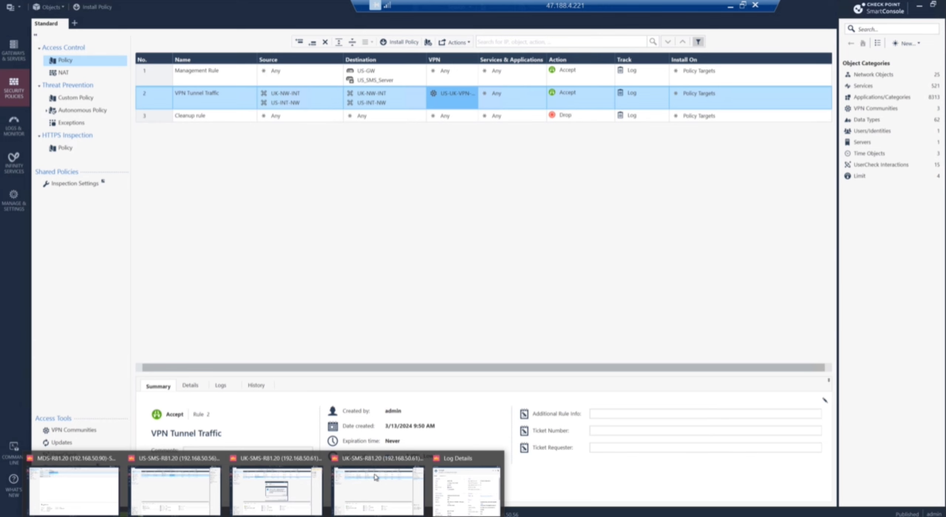
# Step: On the UK-SMS console, select rule 2 (VPN Tunnel Traffic-CP-CP) and begin a new Network Group
pyautogui.click(386, 471)
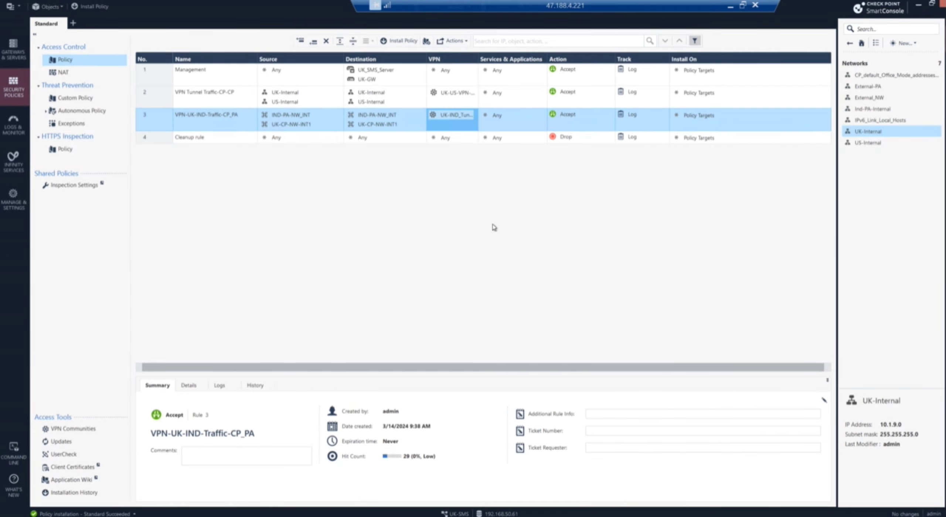
pyautogui.click(213, 100)
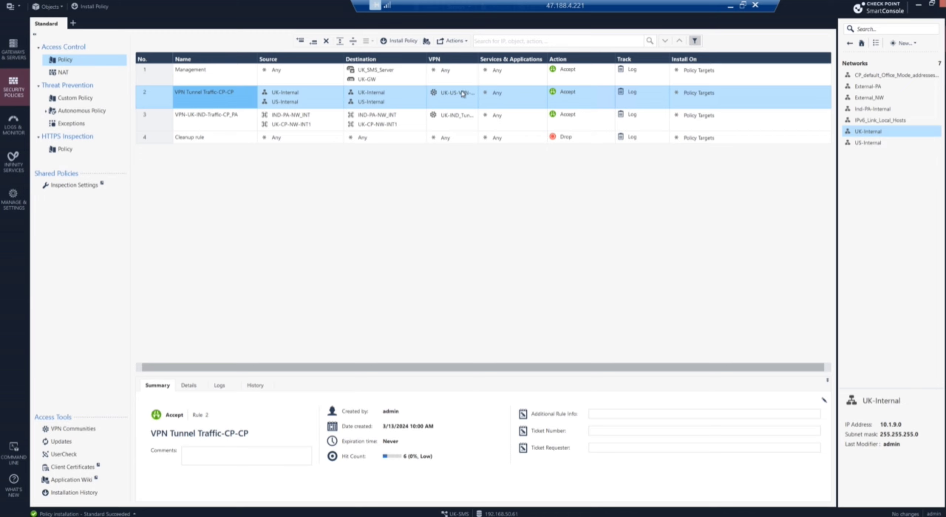
pyautogui.moveTo(453, 93)
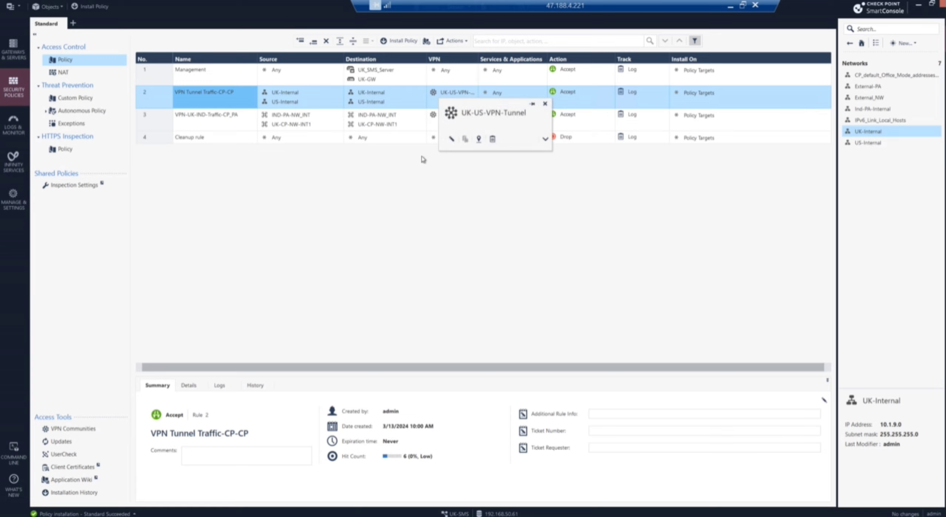
pyautogui.click(915, 44)
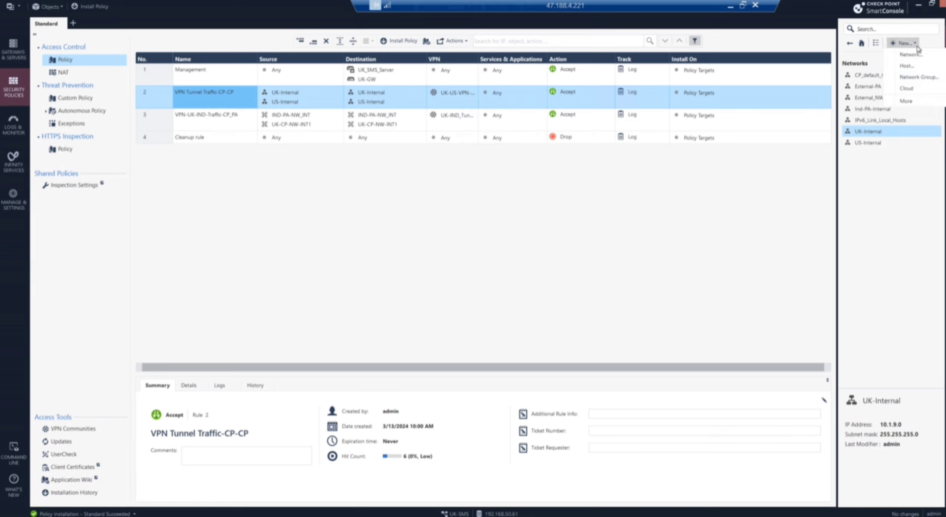
pyautogui.click(916, 77)
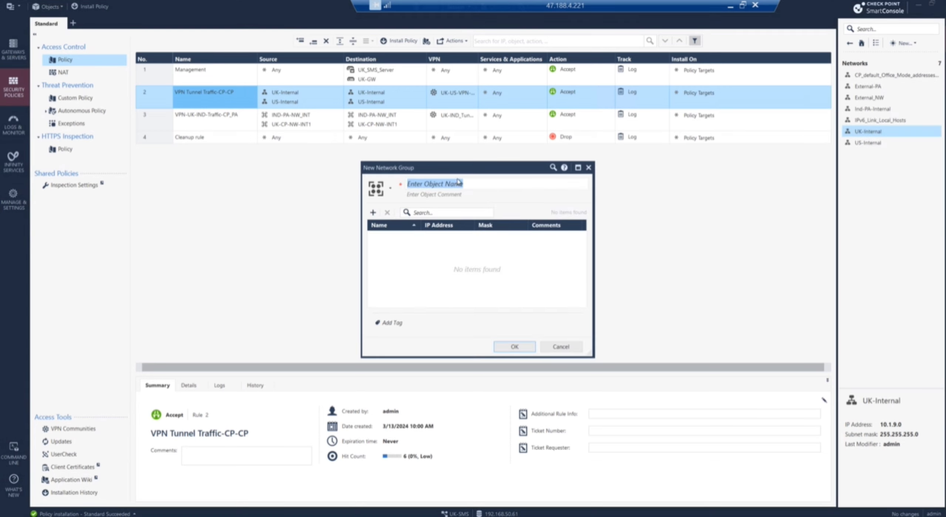
# Step: Name the new group UK-INT-NW and open its member list
pyautogui.write('UK-INT-NW')
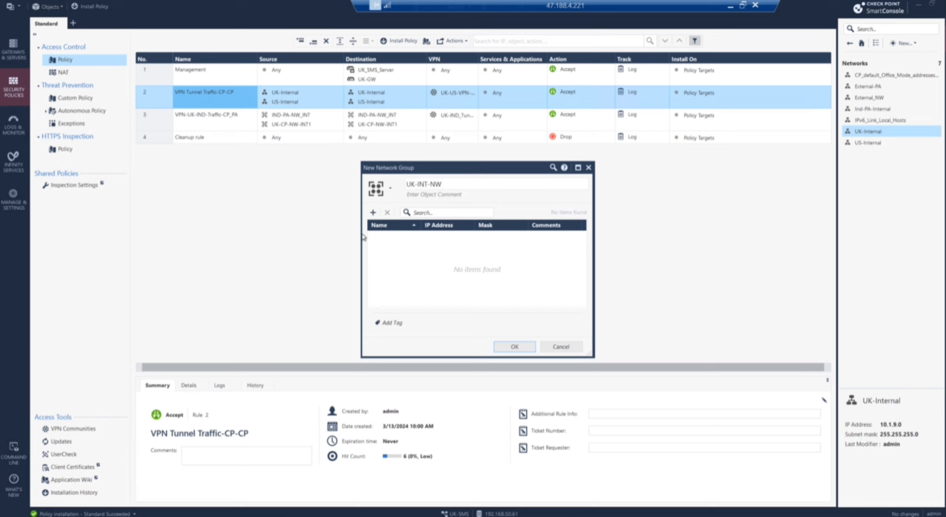
pyautogui.click(373, 213)
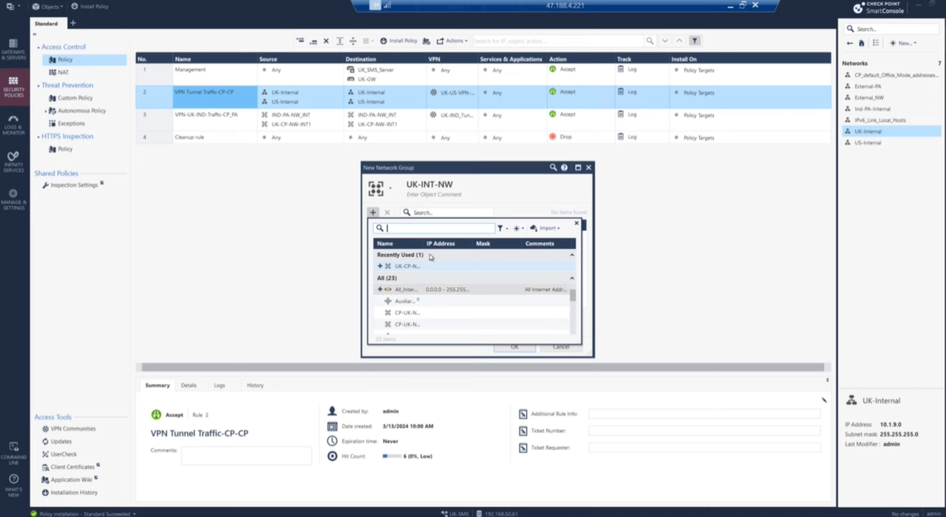
pyautogui.moveTo(424, 243); pyautogui.dragTo(464, 244)
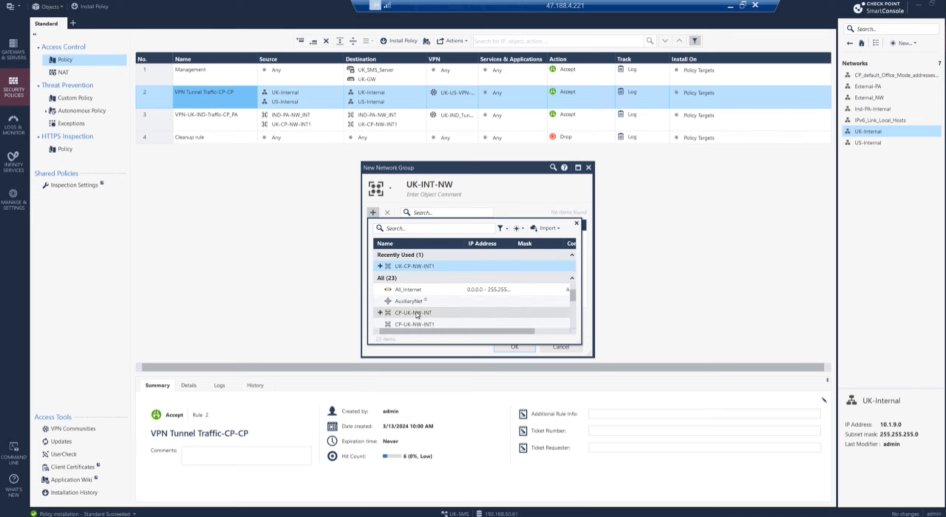
pyautogui.click(575, 328)
pyautogui.click(575, 328)
pyautogui.click(575, 328)
pyautogui.click(575, 328)
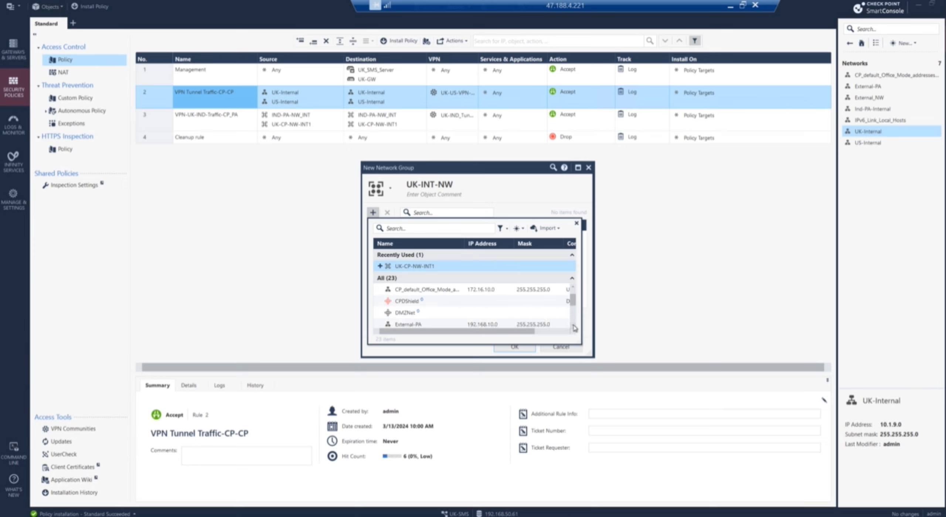
pyautogui.click(575, 329)
pyautogui.click(574, 328)
pyautogui.click(574, 328)
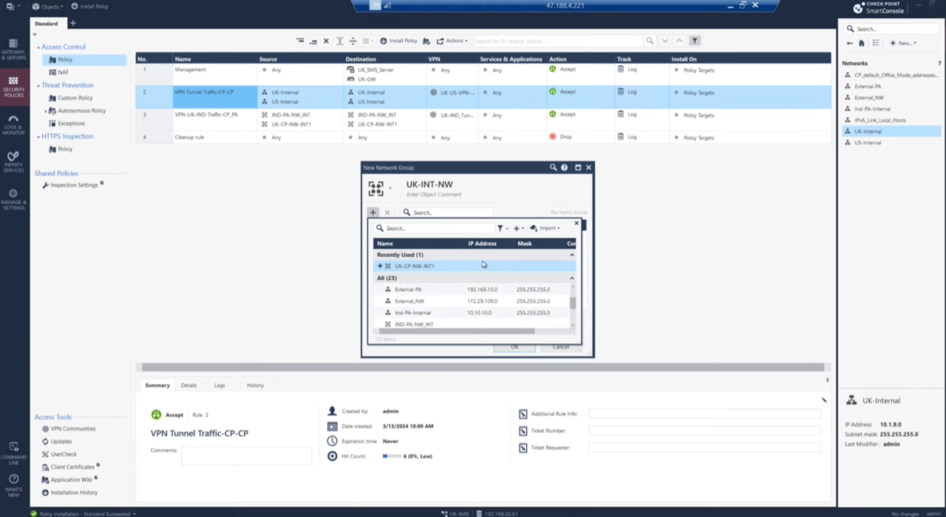
# Step: Search members for 'uk', add UK-Internal (10.1.9.0), and start a new host object
pyautogui.click(408, 232)
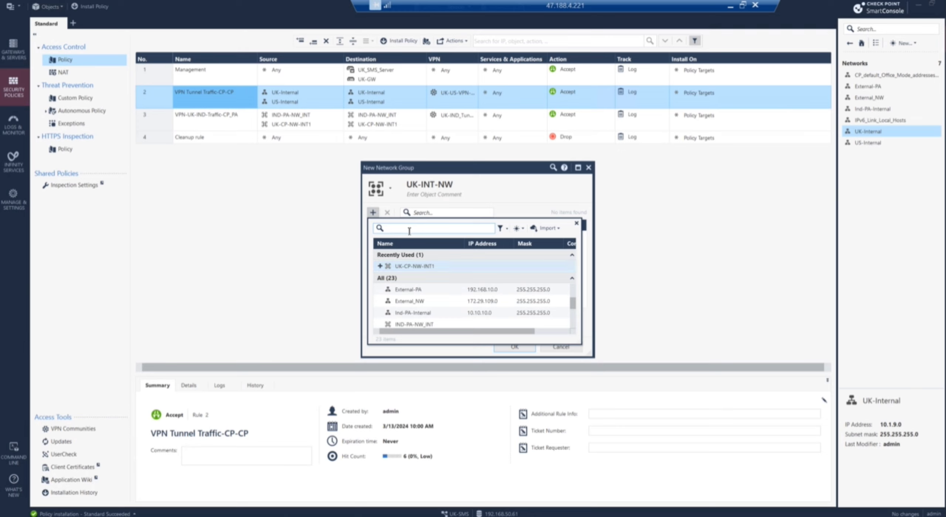
pyautogui.write('uk')
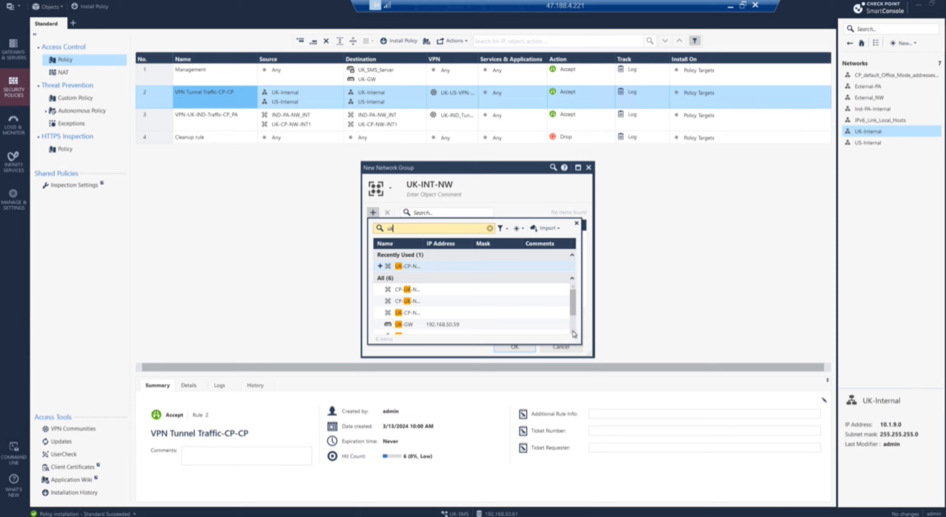
pyautogui.scroll(-1, 574, 334)
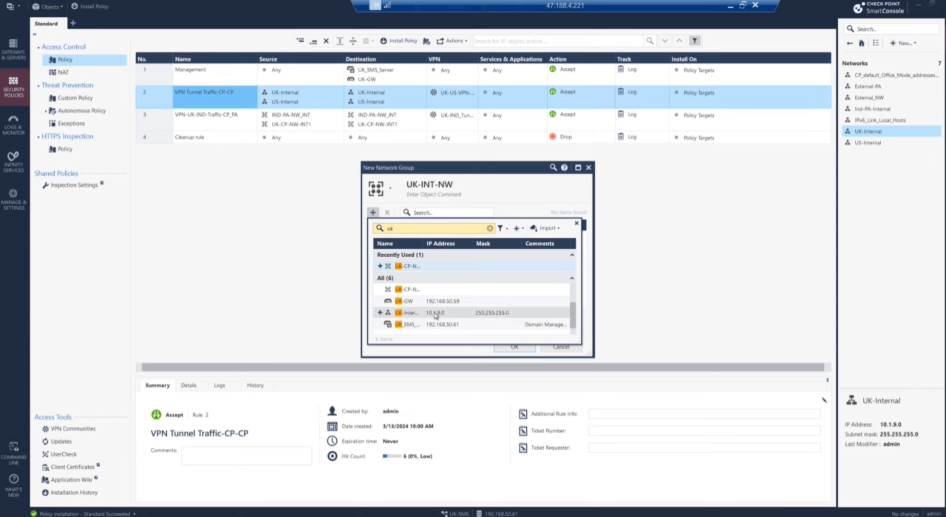
pyautogui.click(380, 313)
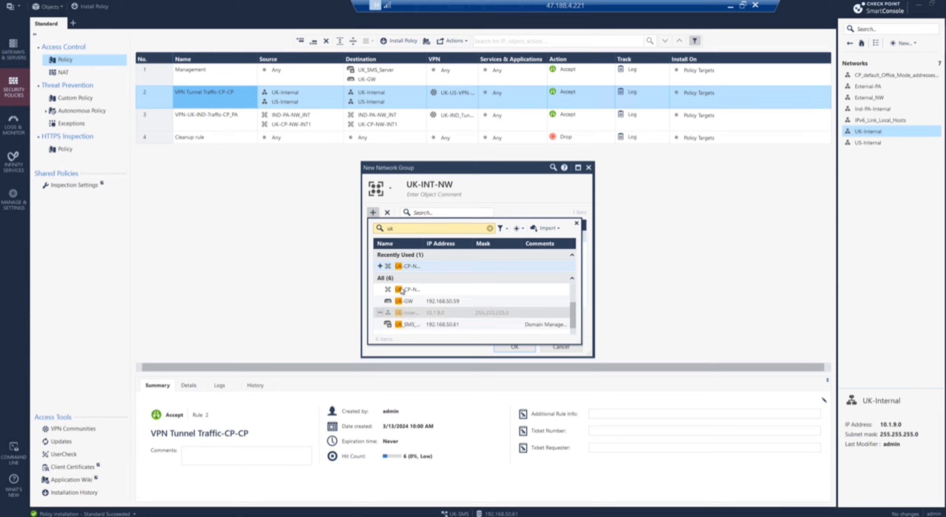
pyautogui.click(519, 228)
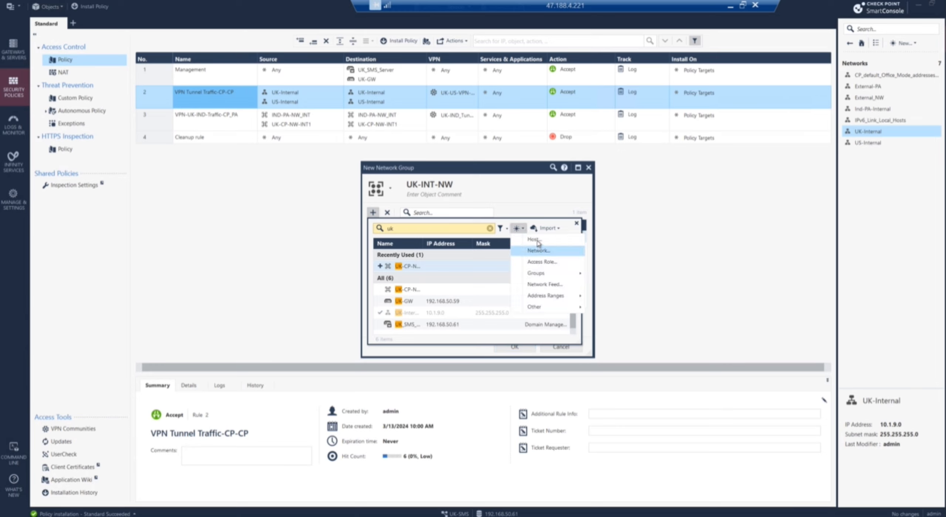
pyautogui.click(539, 244)
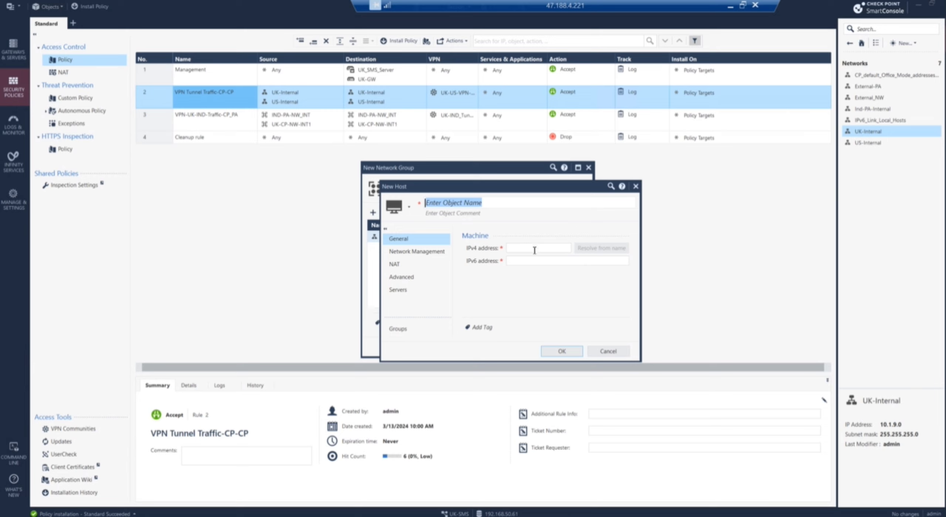
# Step: Name the new host UK-GW and give it IPv4 address 172.29.109.1
pyautogui.write('UK-GW')
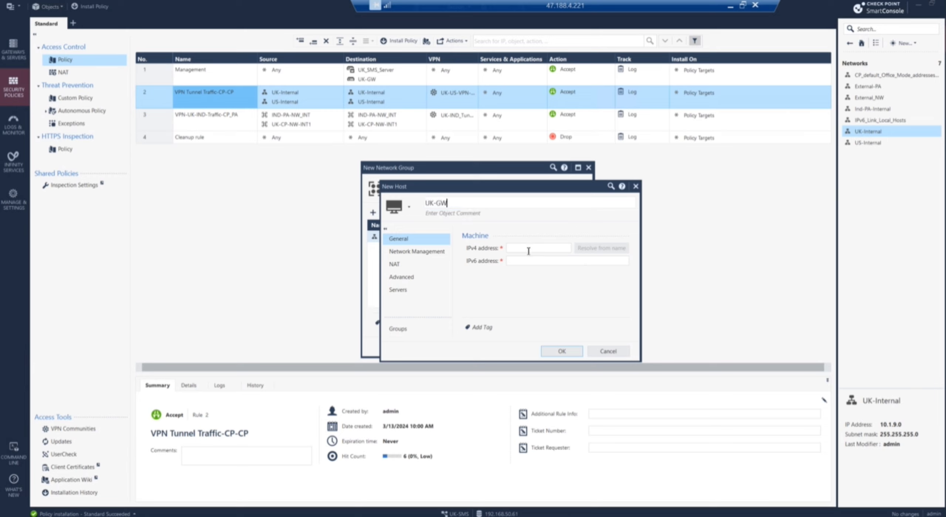
pyautogui.click(528, 251)
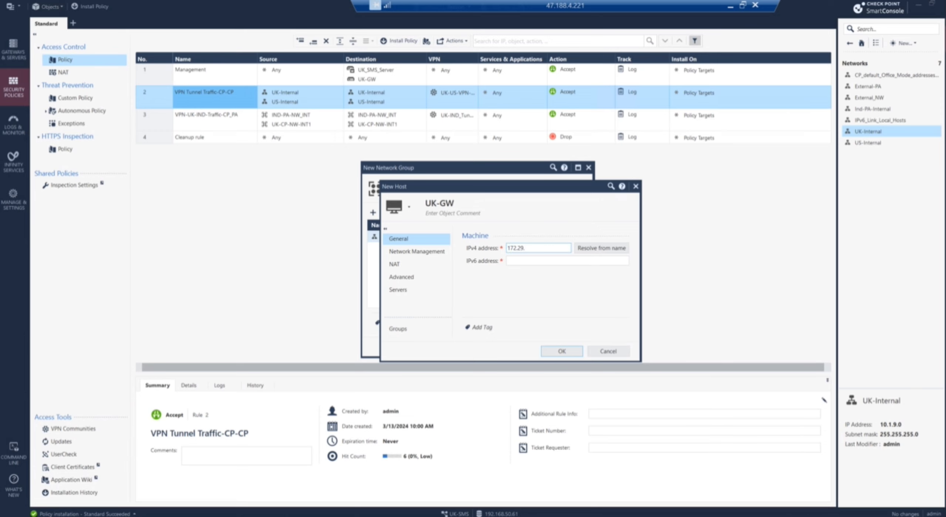
pyautogui.hotkey('alt', 'Tab')
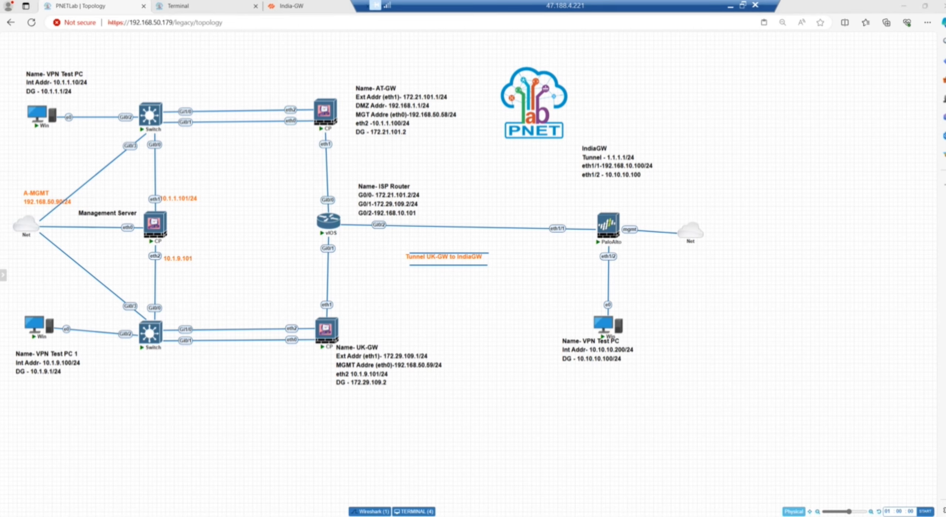
pyautogui.hotkey('alt', 'Tab')
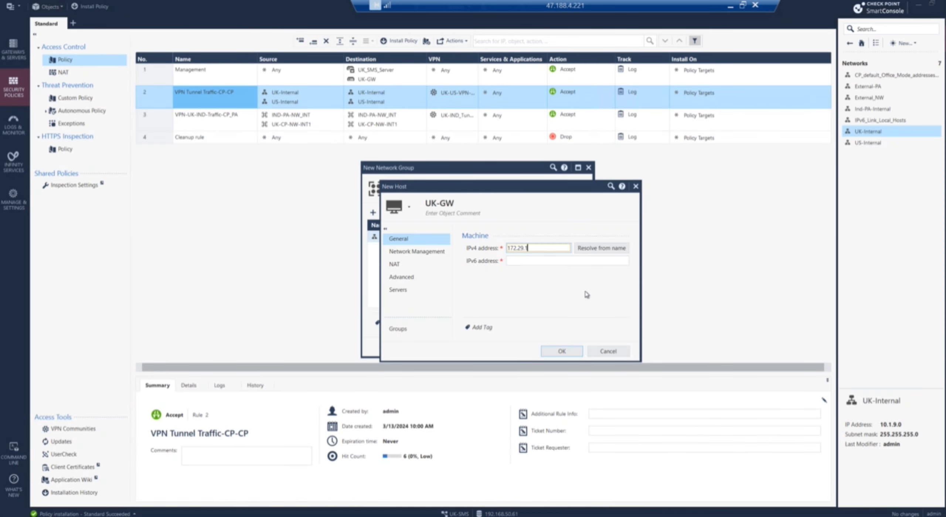
# Step: Save host UK-GW despite the duplicate-name warning, then save the UK-INT-NW group
pyautogui.click(557, 351)
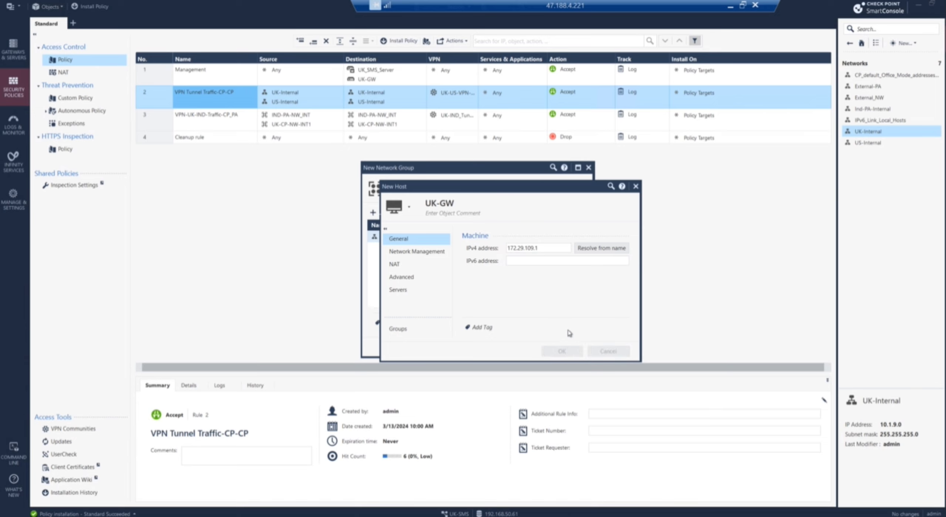
pyautogui.click(514, 296)
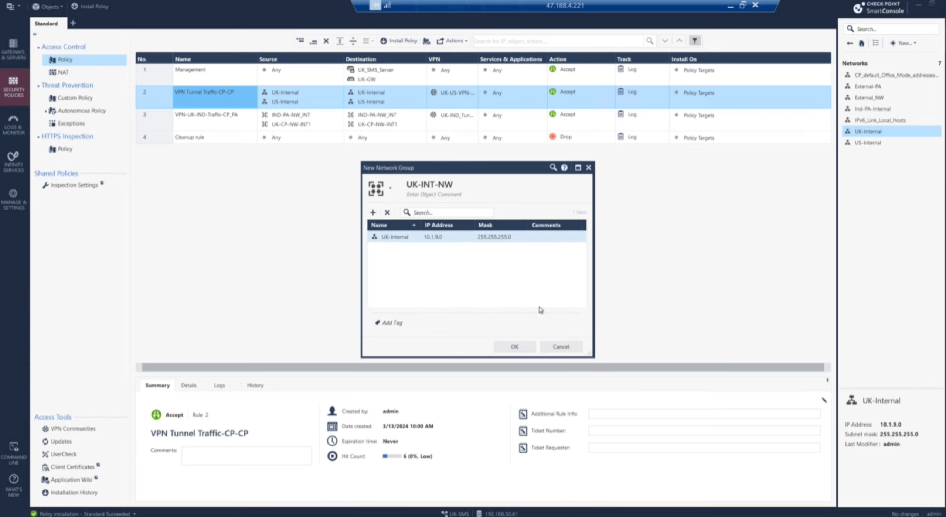
pyautogui.click(524, 350)
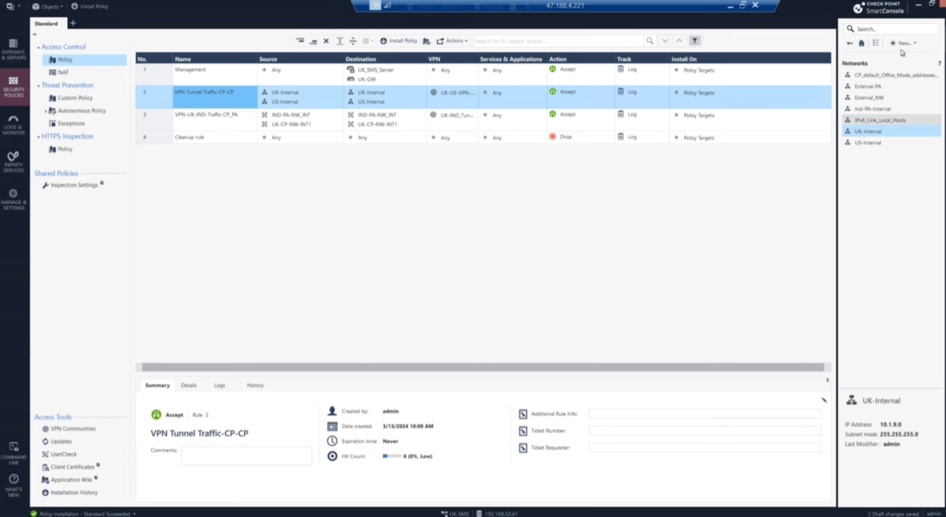
# Step: Create a network group named US-NW-INT and add US-Internal as a member
pyautogui.click(914, 43)
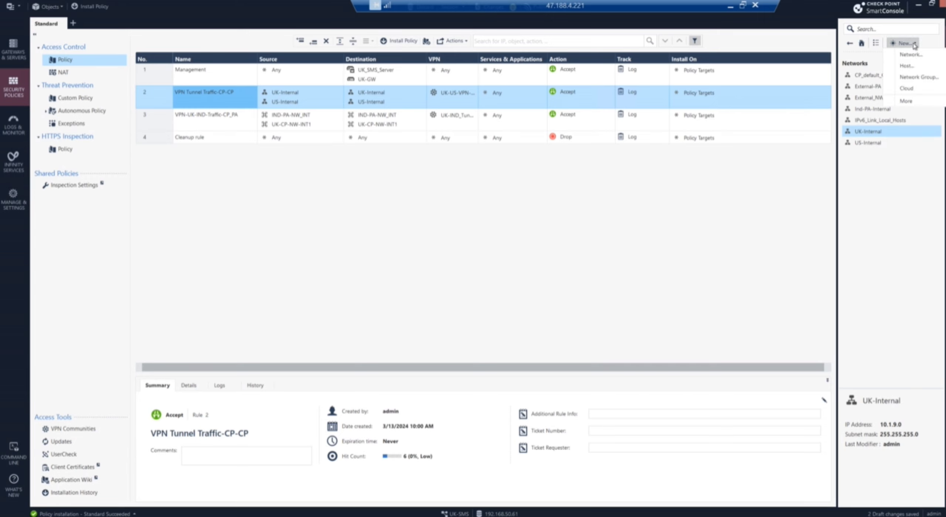
pyautogui.click(917, 75)
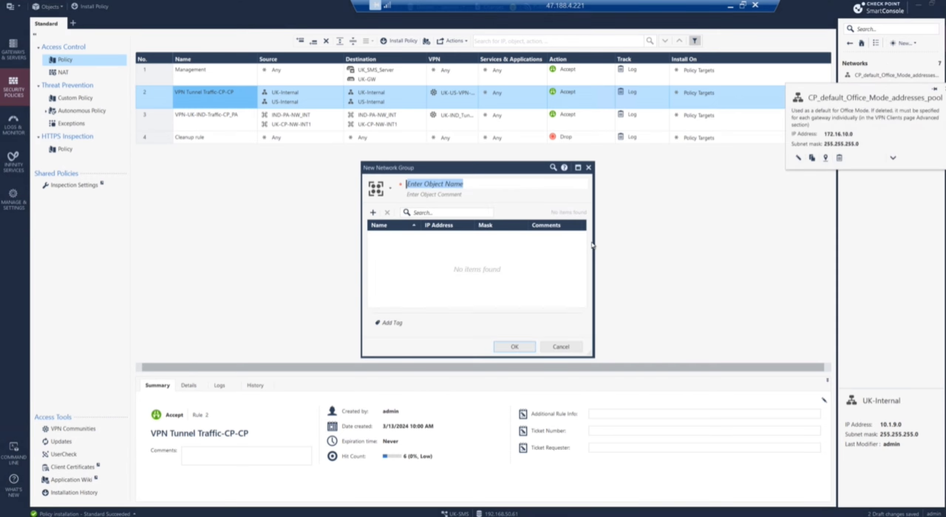
pyautogui.write('US-NW-INT')
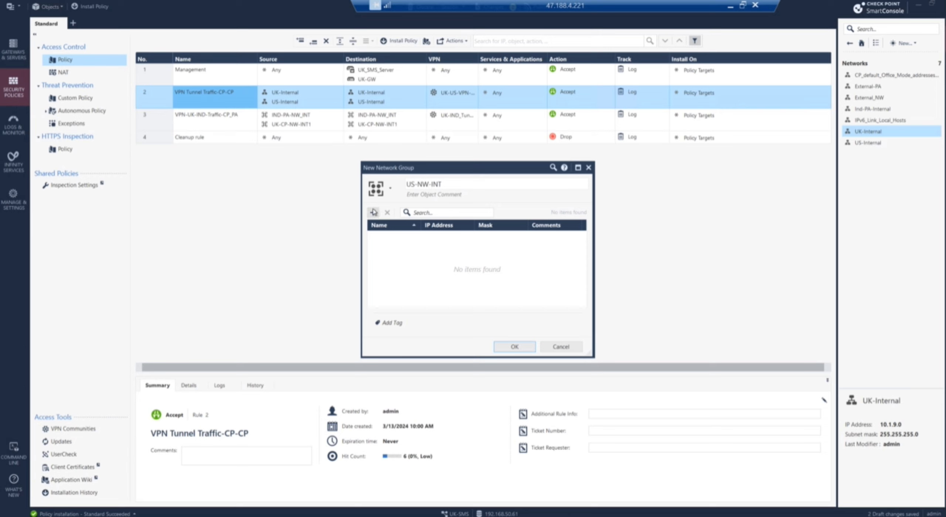
pyautogui.click(374, 213)
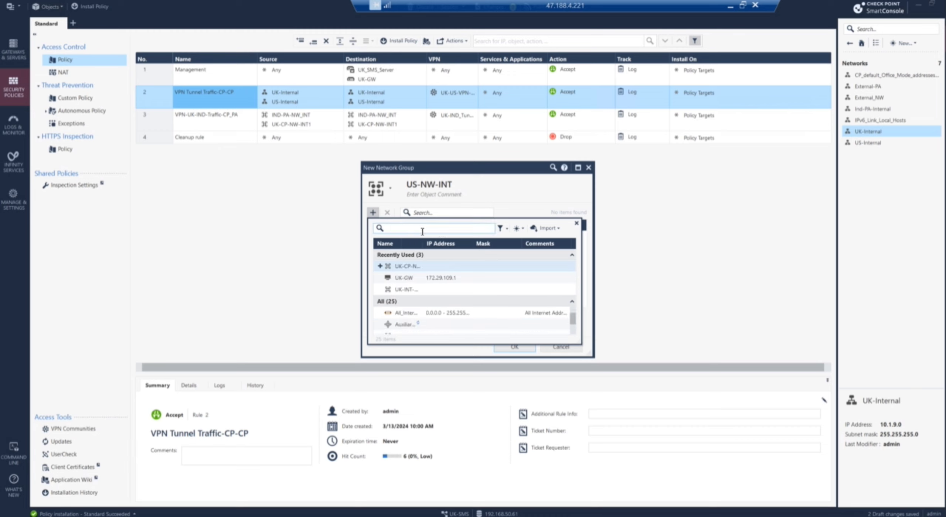
pyautogui.write('US')
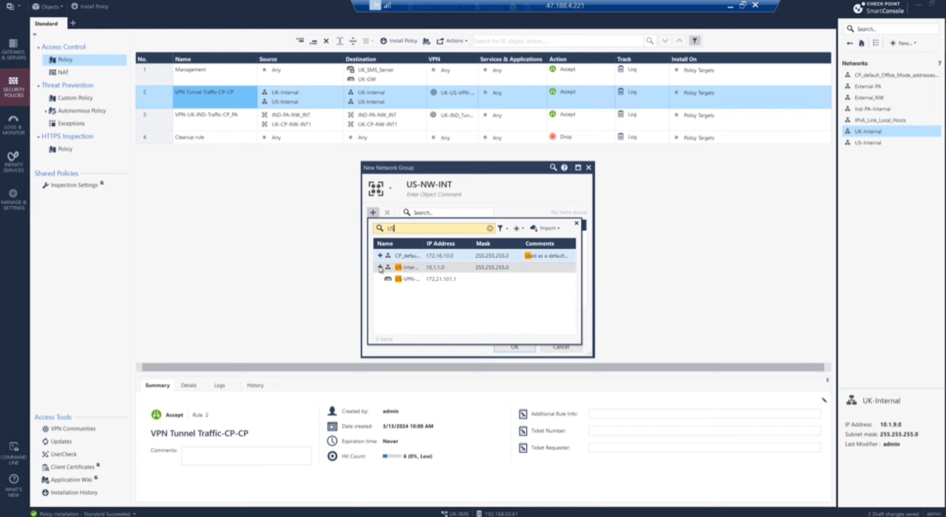
pyautogui.click(380, 268)
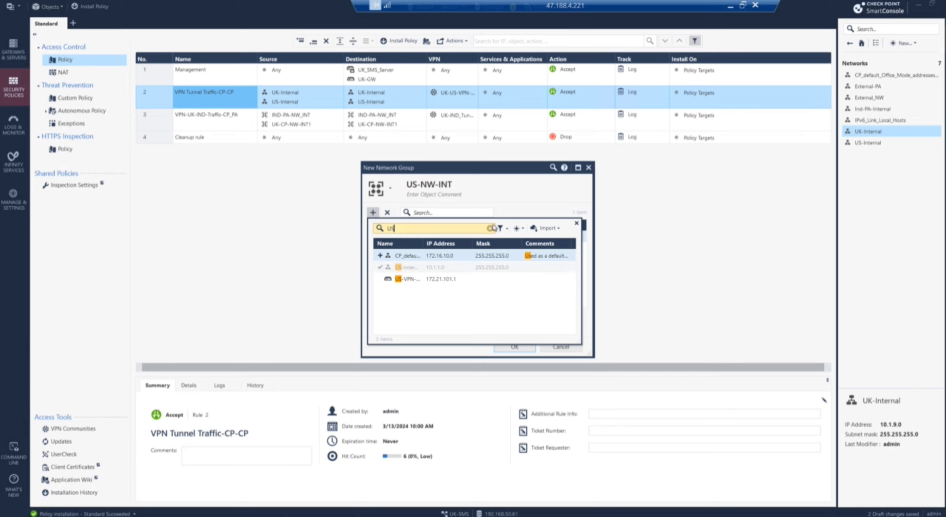
# Step: Start a new host named US-EXT-GW and begin entering its IPv4 address
pyautogui.click(519, 228)
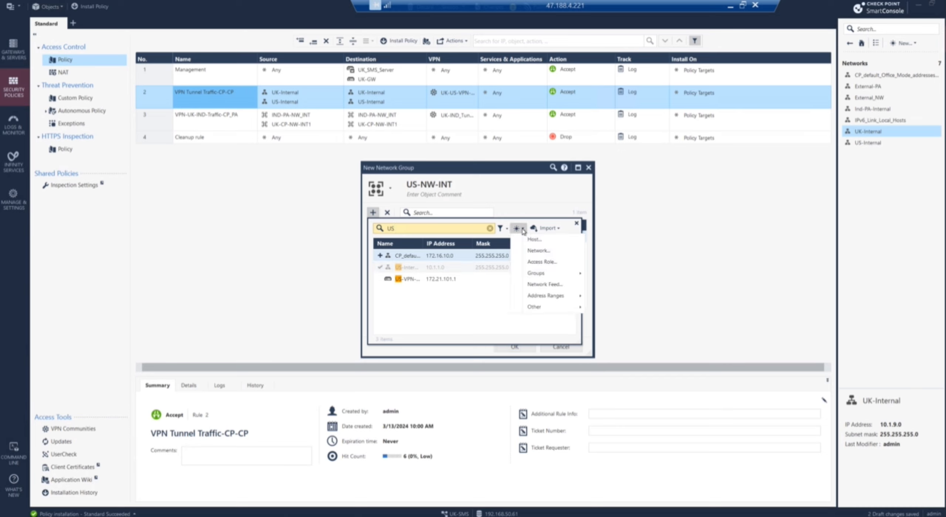
pyautogui.click(536, 240)
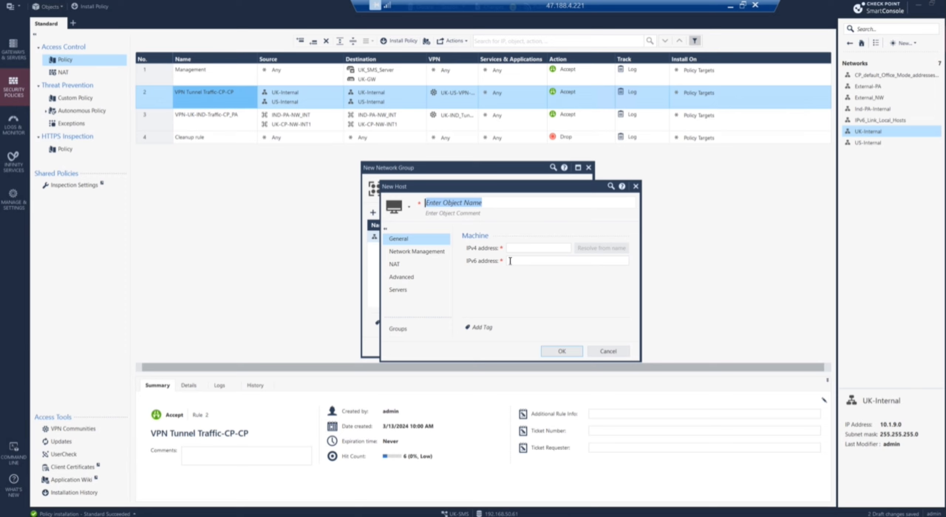
pyautogui.write('US')
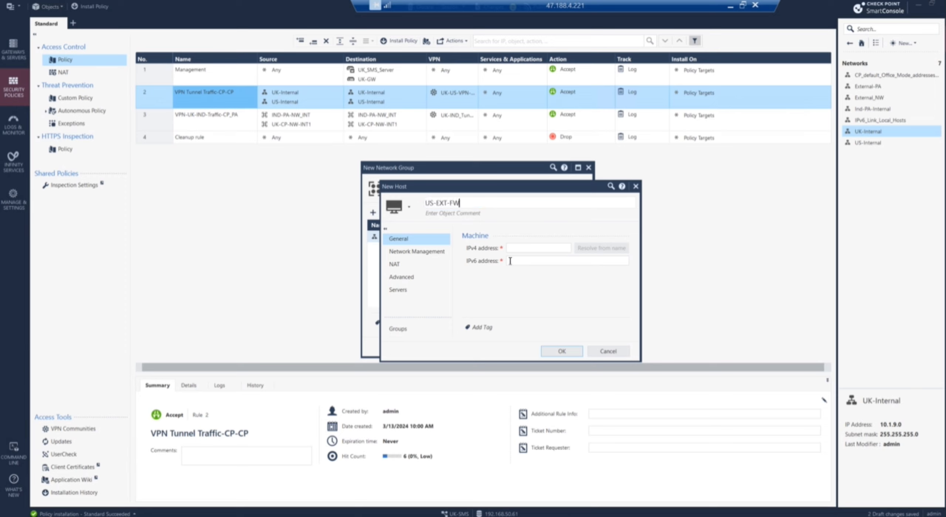
pyautogui.write('-EXT-GW')
pyautogui.click(533, 251)
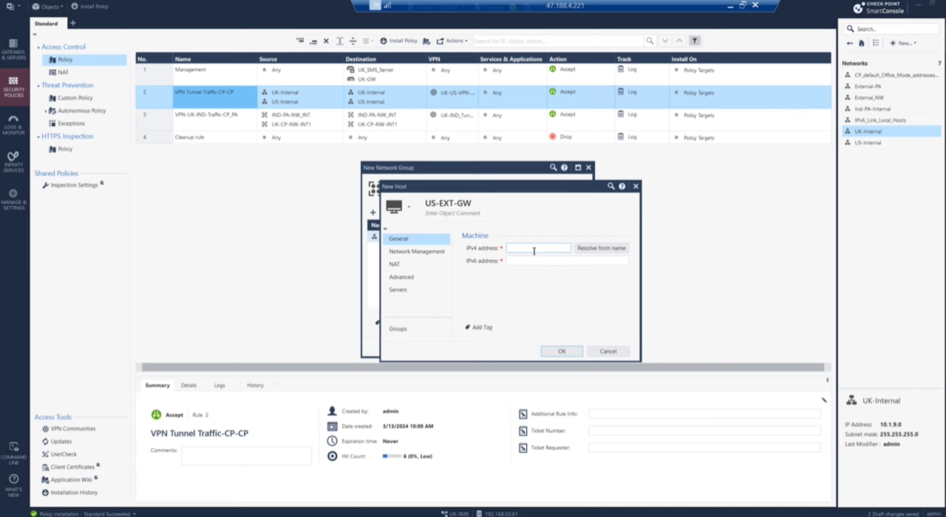
pyautogui.write('172.')
# Step: Read AT-GW's external address in PNETLab, then enter 172.21.101.1 as US-EXT-GW's IPv4 address
pyautogui.click(216, 516)
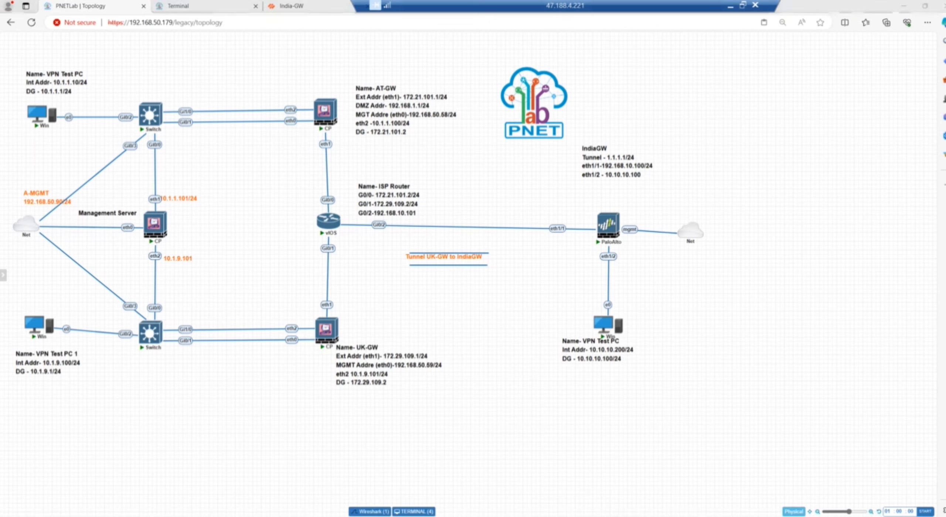
pyautogui.rightClick(217, 516)
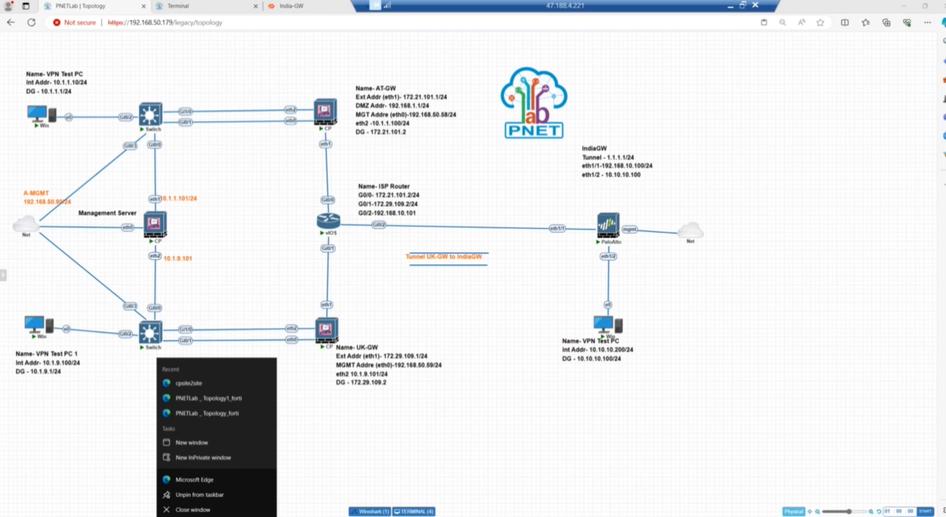
pyautogui.click(241, 516)
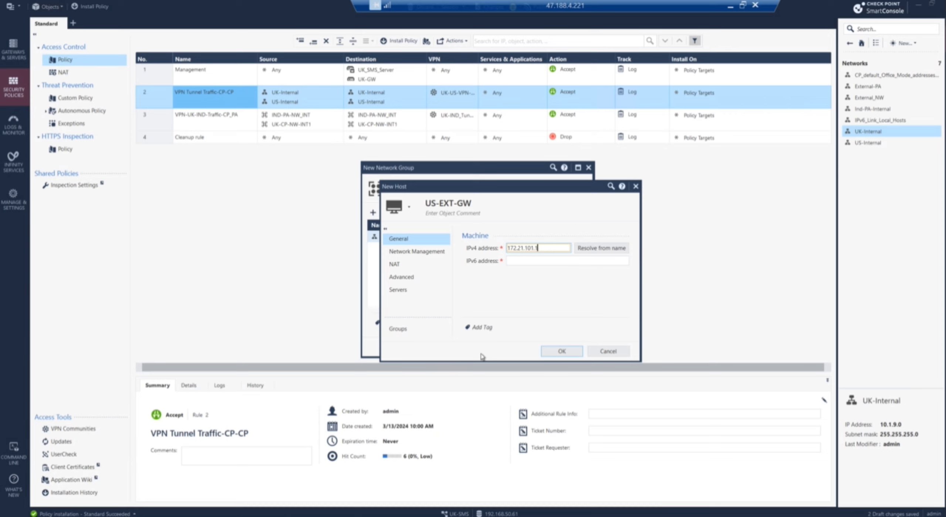
# Step: Save host US-EXT-GW despite the shared-IP warning, then save the US-NW-INT group
pyautogui.click(562, 350)
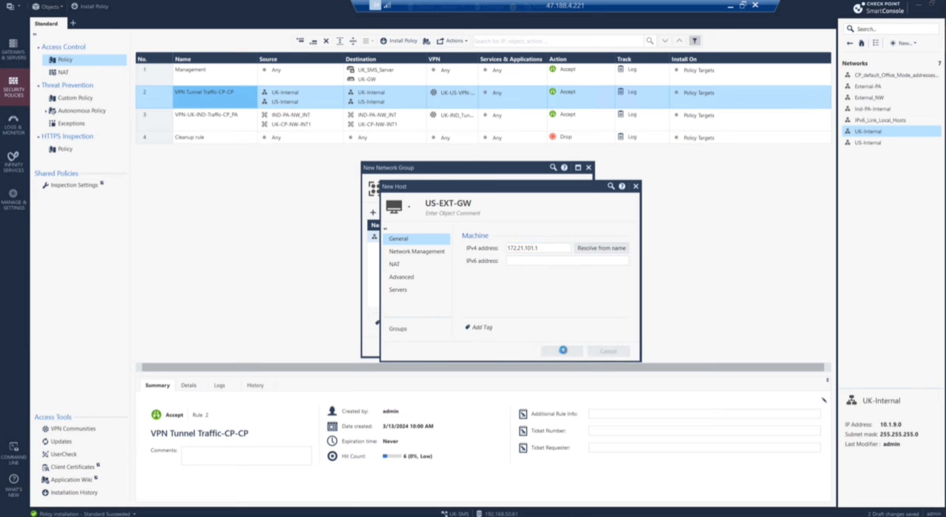
pyautogui.click(515, 295)
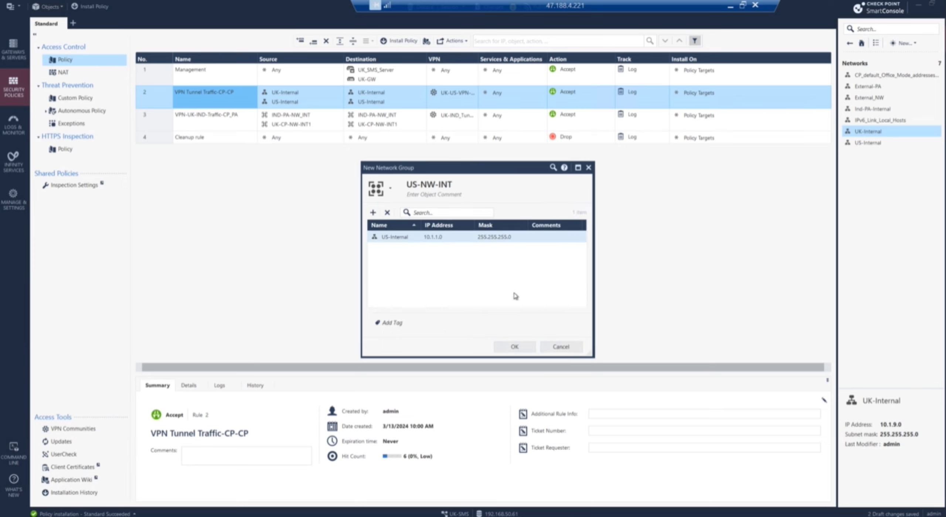
pyautogui.click(515, 347)
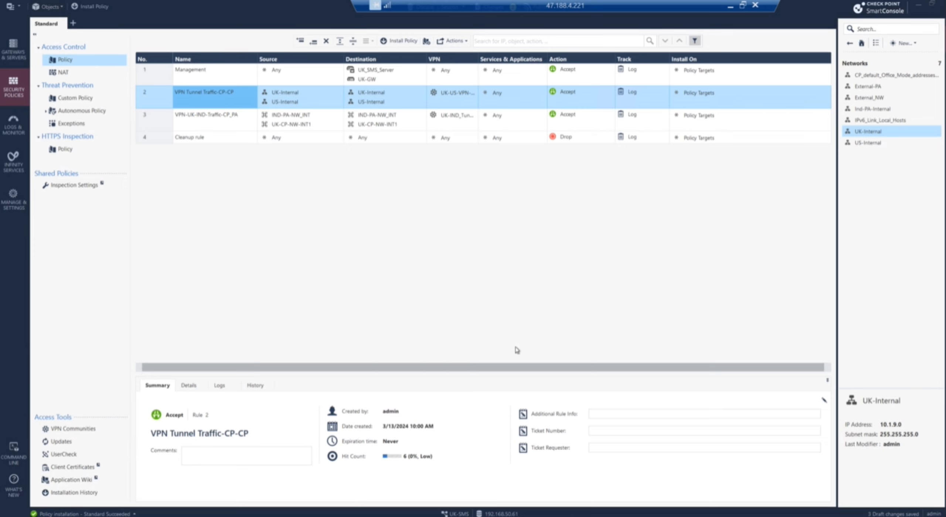
# Step: Delete UK-Internal and US-Internal from rule 2's Destination and Source, leaving both None
pyautogui.click(383, 119)
pyautogui.click(371, 96)
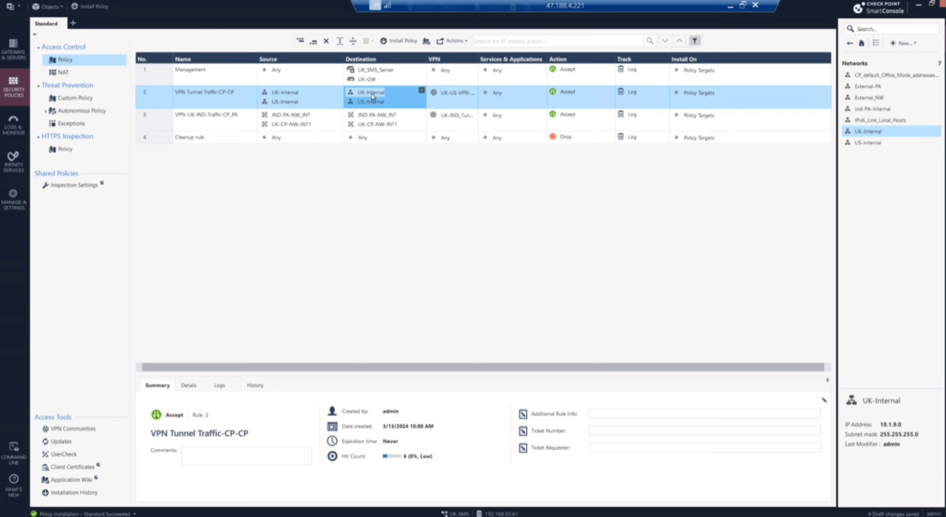
pyautogui.press('Delete')
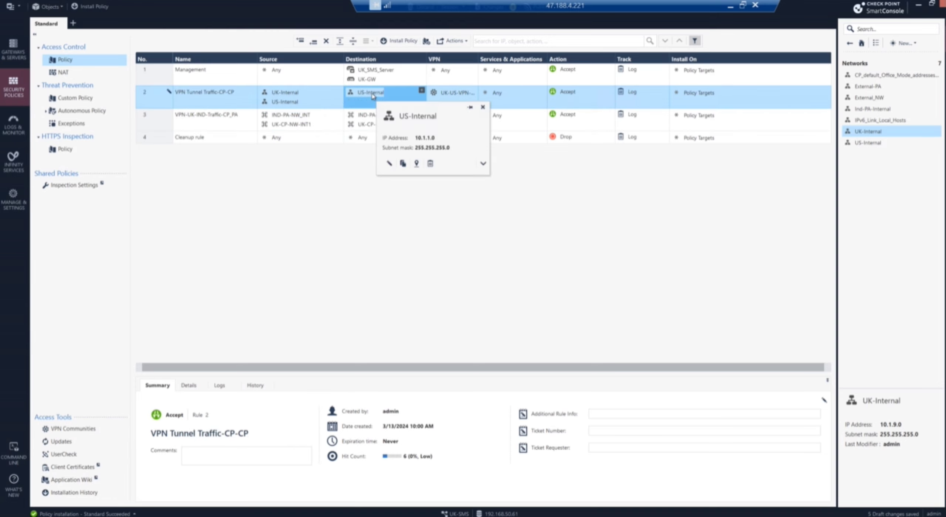
pyautogui.press('Delete')
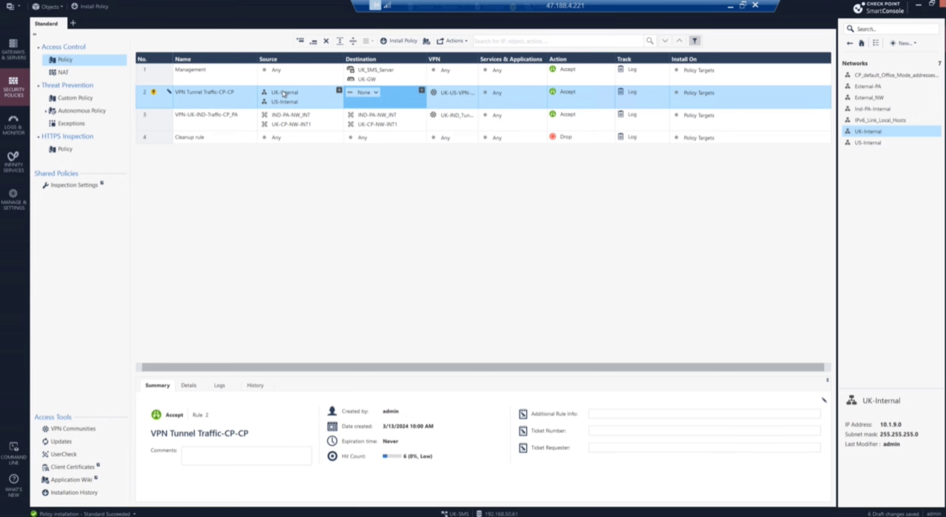
pyautogui.click(283, 95)
pyautogui.press('Delete')
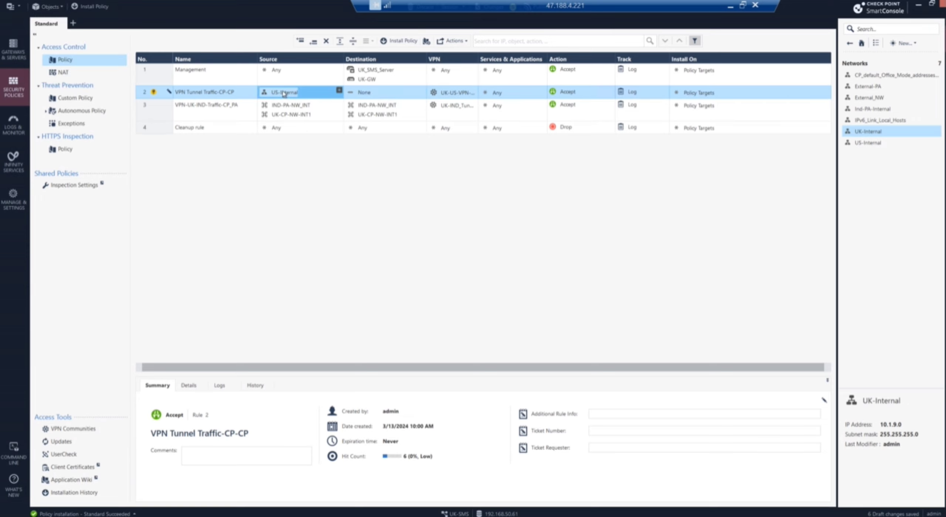
pyautogui.press('Delete')
# Step: Add UK-INT-NW and US-NW-INT to rule 2's Source
pyautogui.click(340, 91)
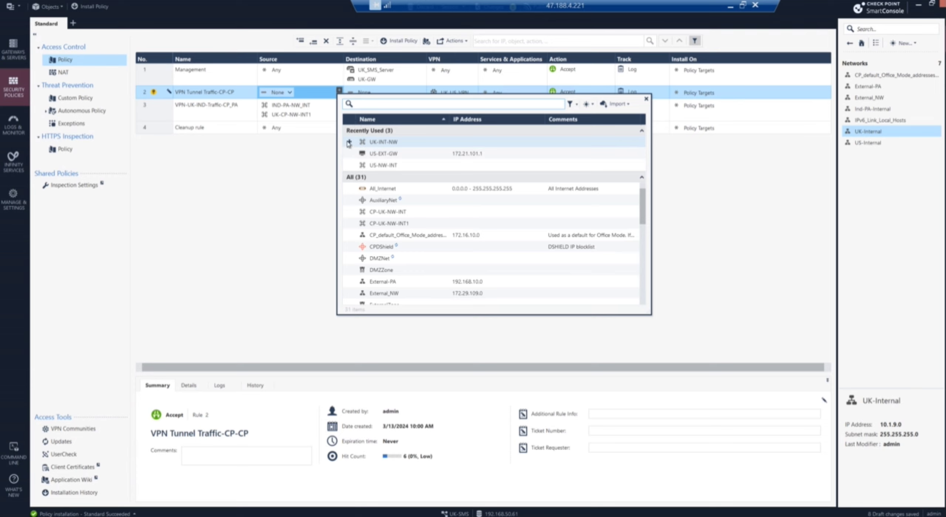
pyautogui.click(349, 142)
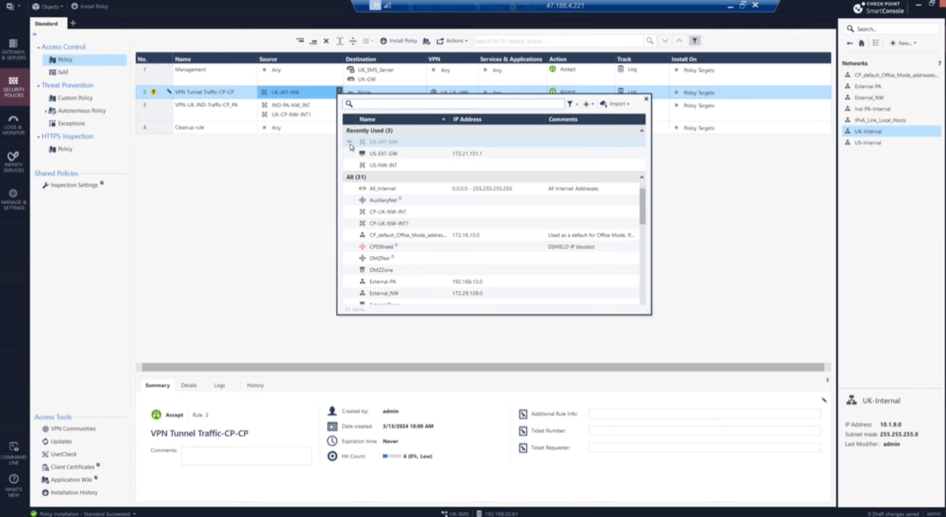
pyautogui.click(349, 165)
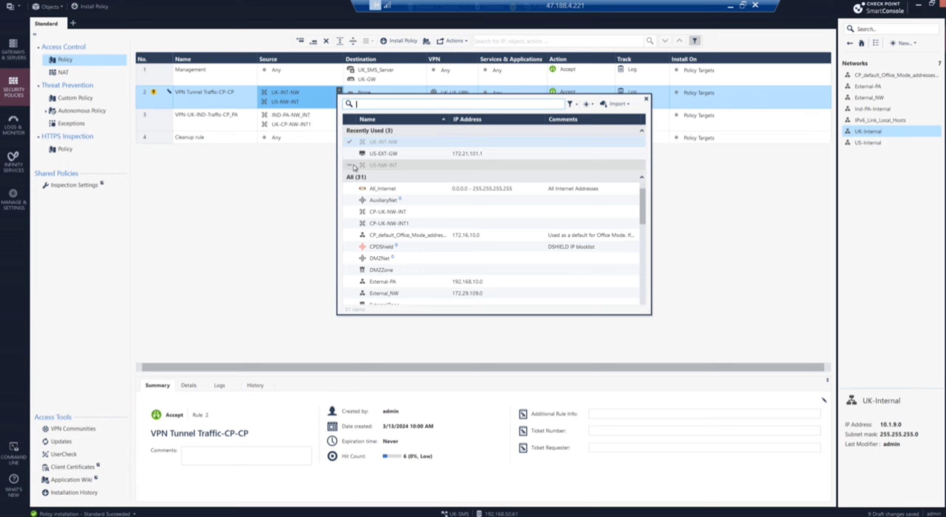
pyautogui.click(303, 196)
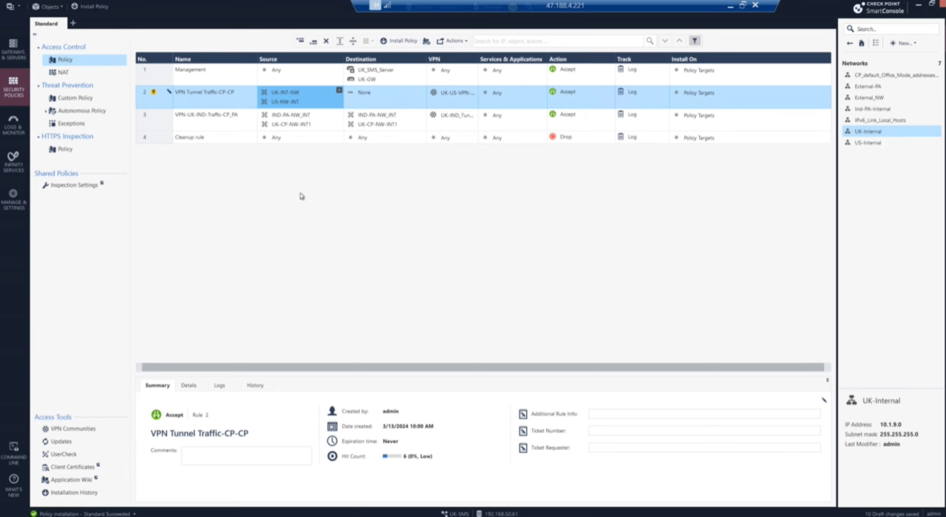
# Step: Copy both groups into rule 2's Destination and review US-NW-INT's members without changes
pyautogui.click(287, 95)
pyautogui.moveTo(341, 93); pyautogui.dragTo(371, 96)
pyautogui.moveTo(290, 104); pyautogui.dragTo(366, 99)
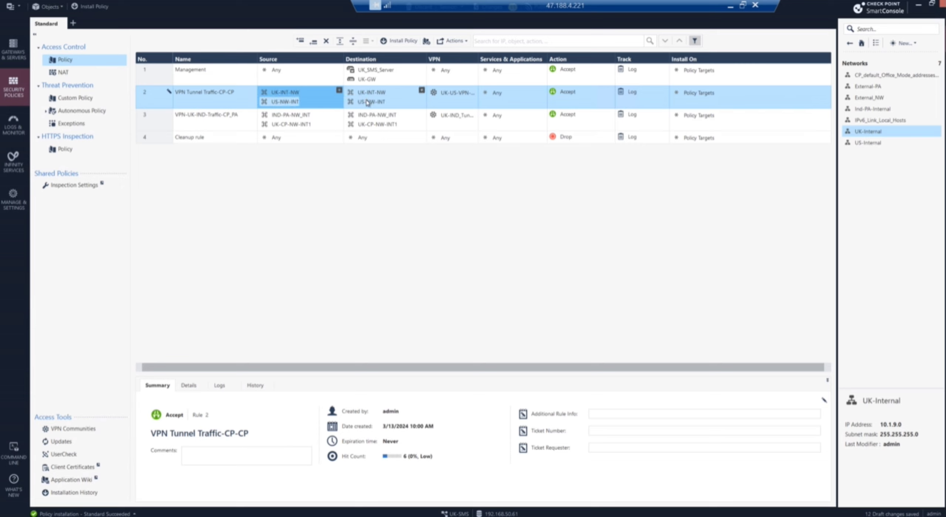
pyautogui.doubleClick(368, 102)
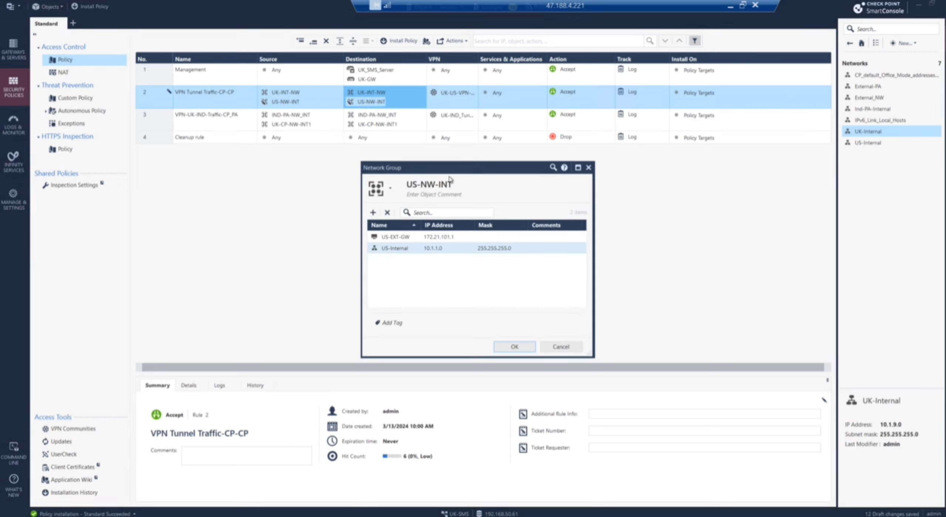
pyautogui.click(561, 348)
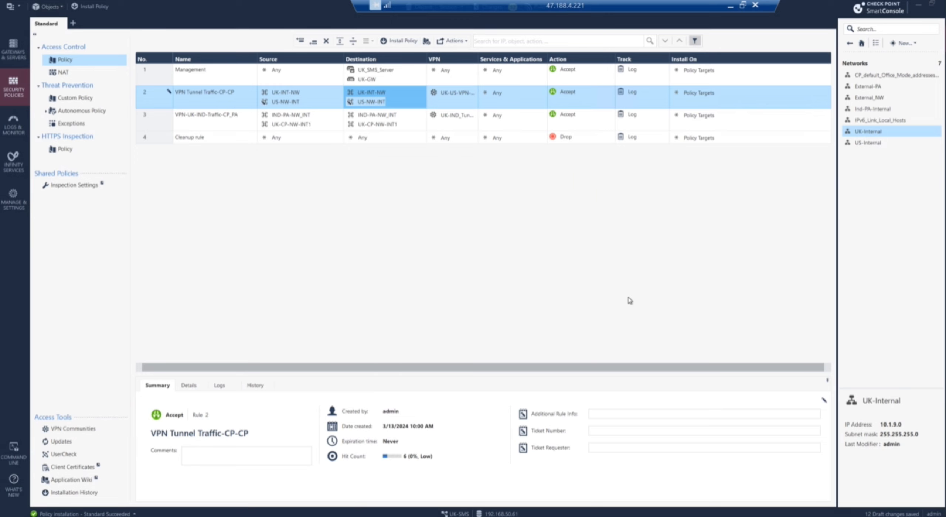
pyautogui.doubleClick(450, 97)
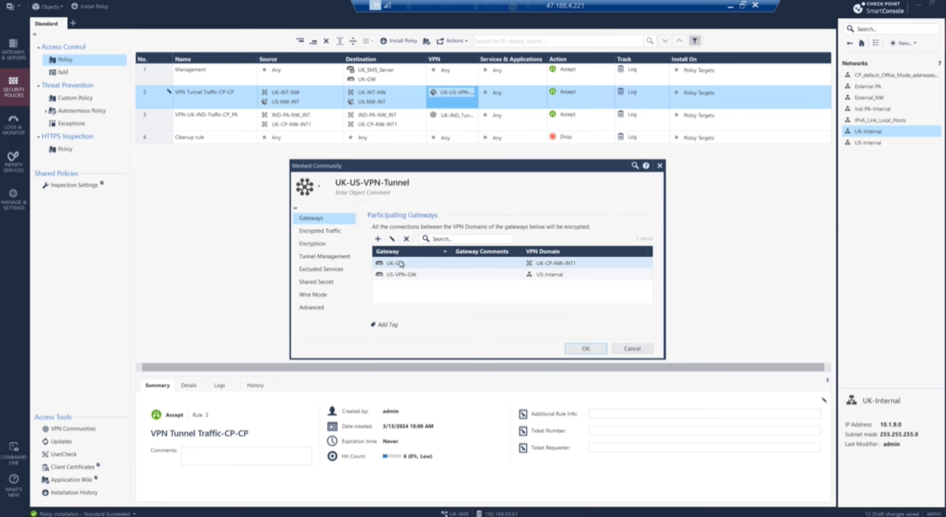
pyautogui.click(401, 264)
pyautogui.rightClick(401, 263)
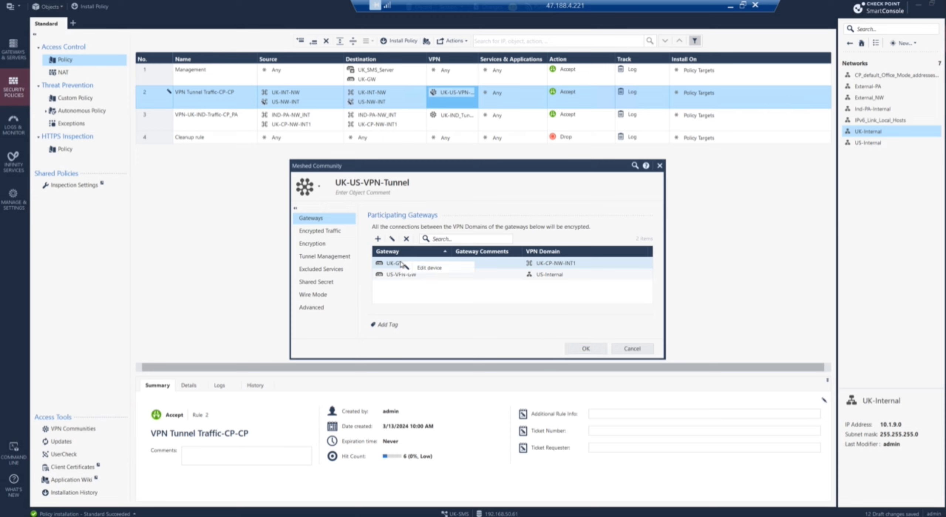
pyautogui.click(425, 267)
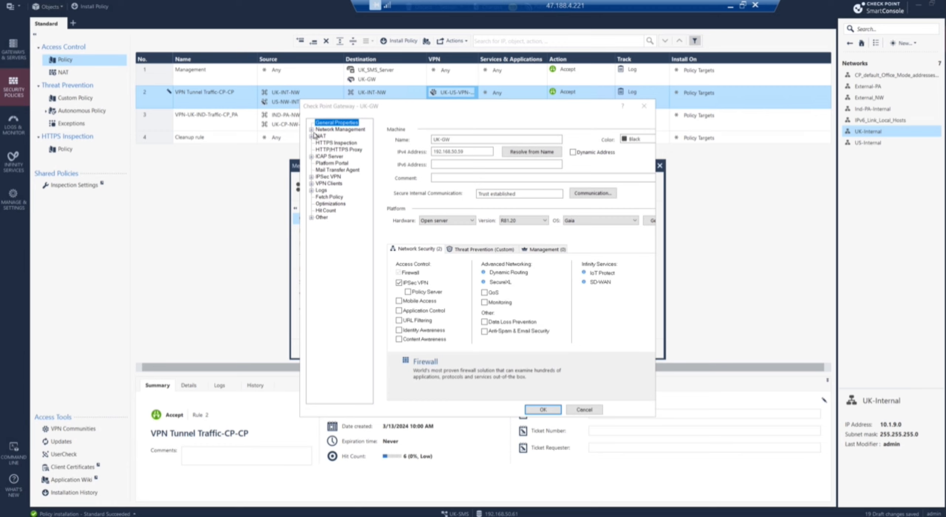
pyautogui.click(312, 129)
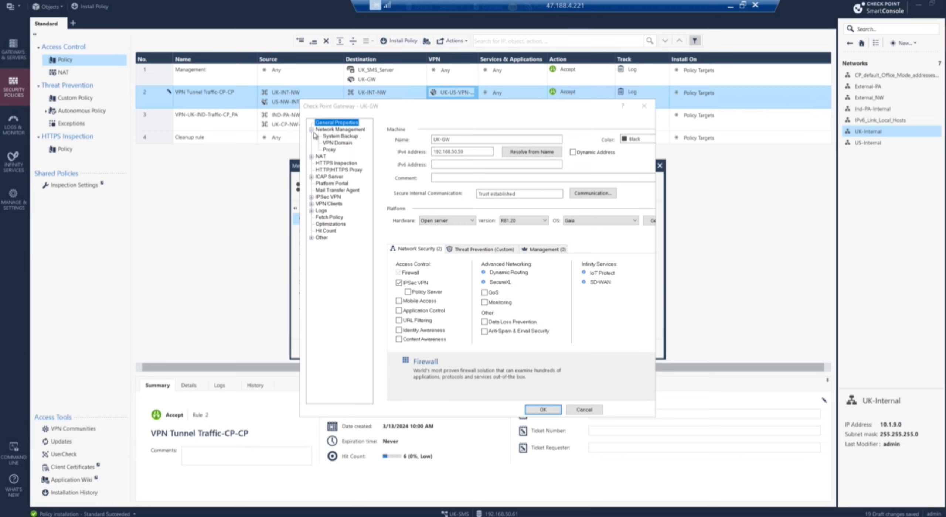
pyautogui.click(338, 143)
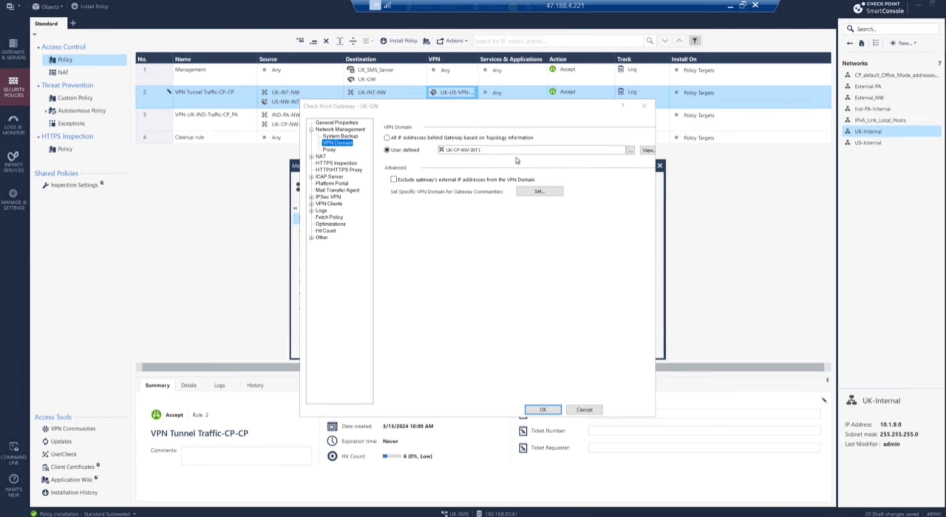
pyautogui.click(631, 151)
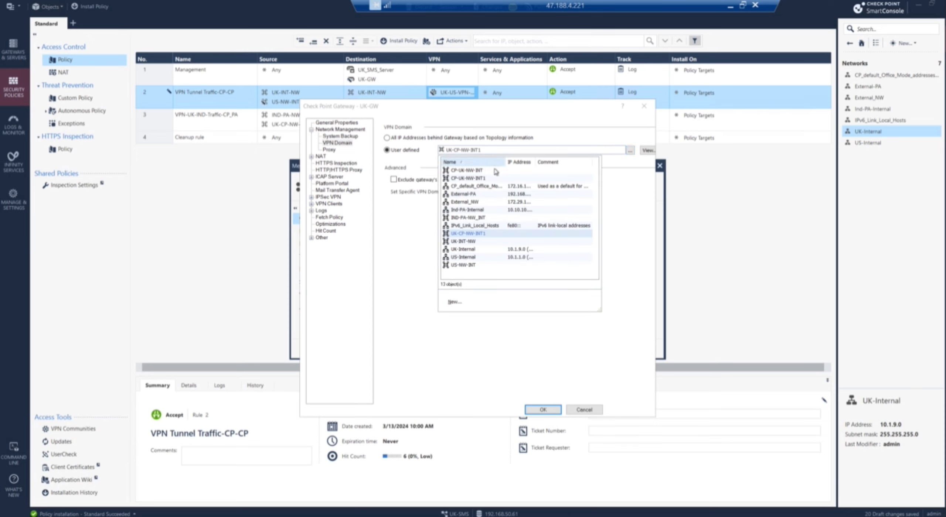
pyautogui.click(462, 242)
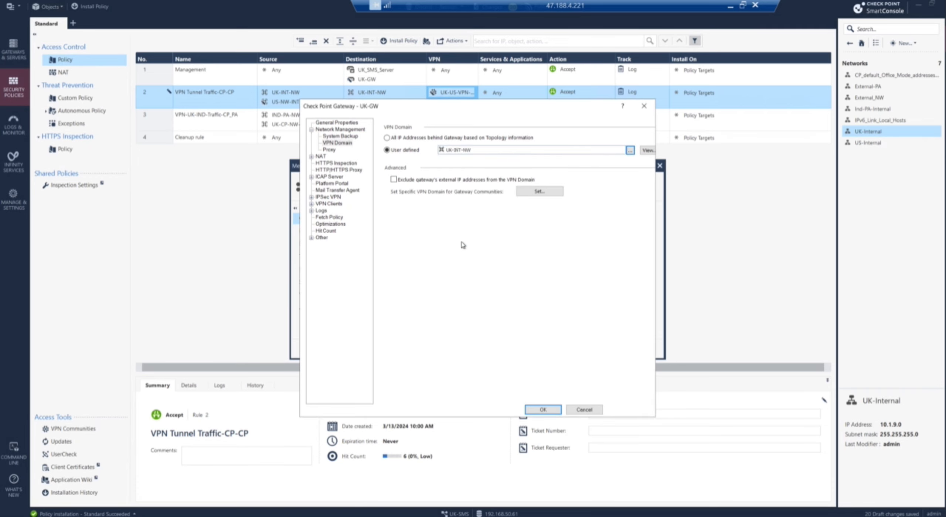
pyautogui.click(531, 411)
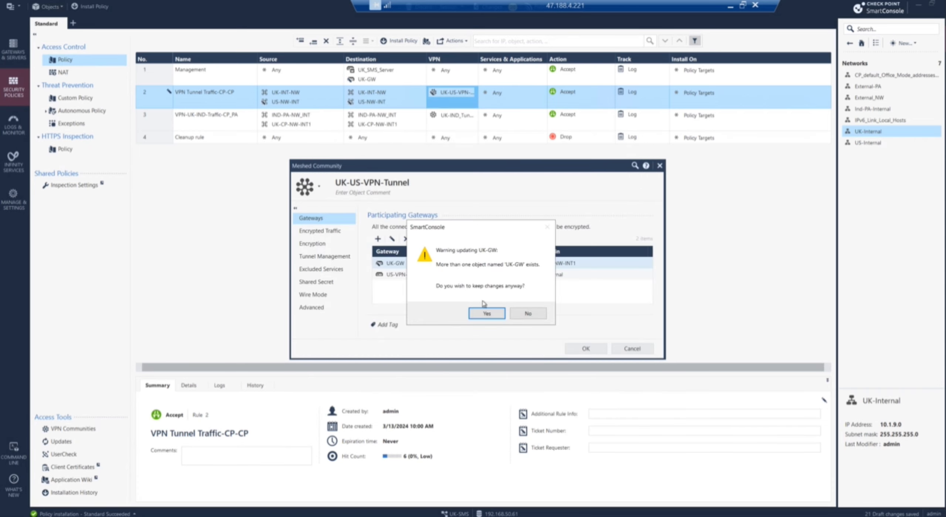
pyautogui.click(485, 312)
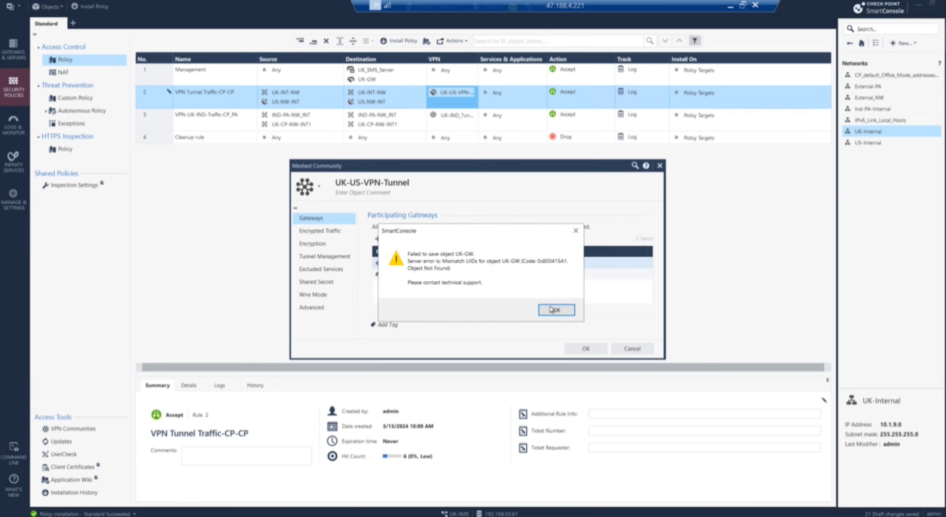
pyautogui.click(551, 310)
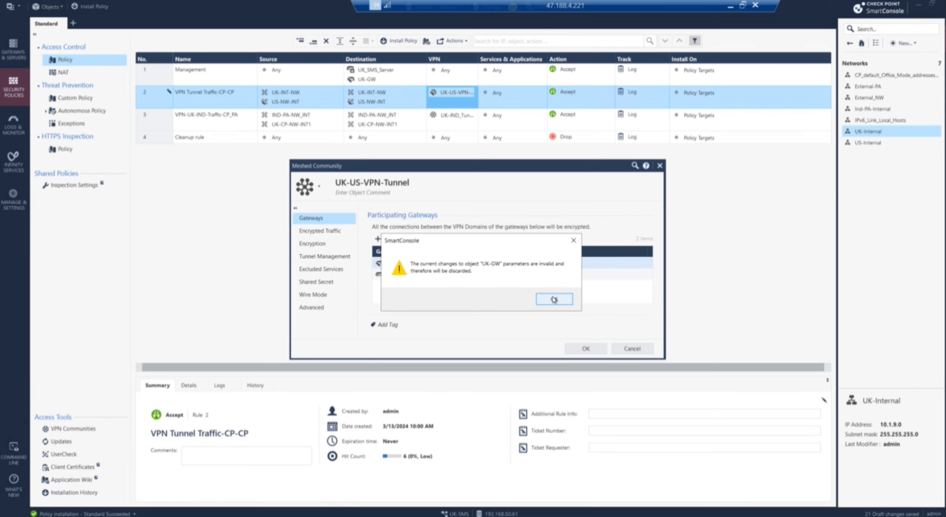
pyautogui.click(554, 299)
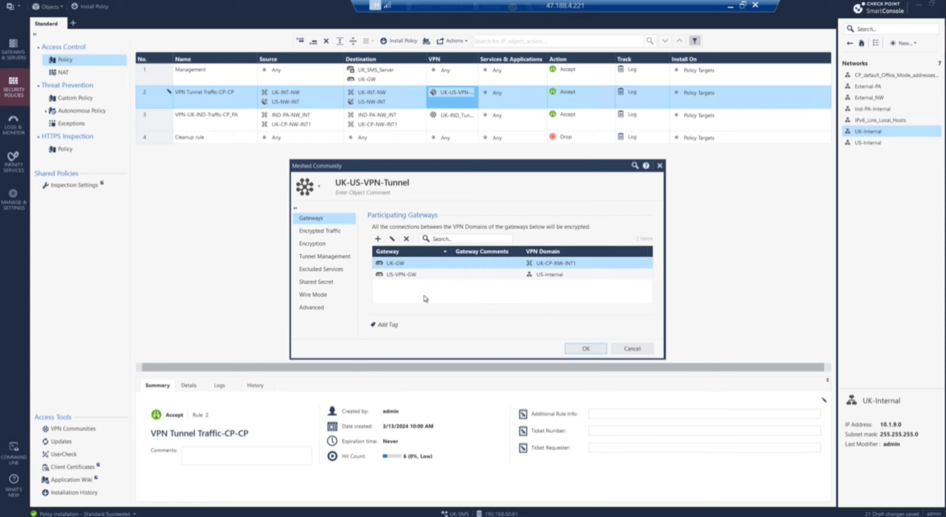
# Step: Attempt to edit UK-GW, then cancel its host window and the UK-US-VPN-Tunnel community unsaved
pyautogui.click(398, 276)
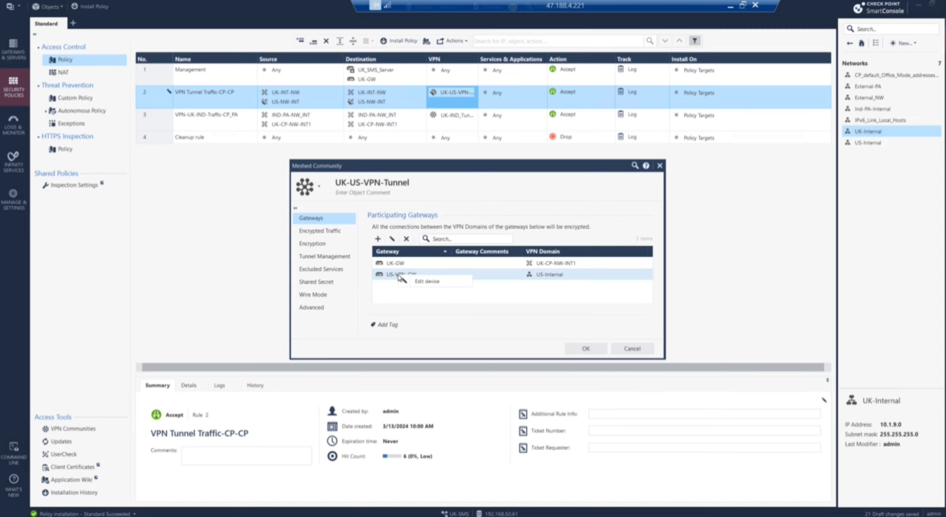
pyautogui.click(398, 267)
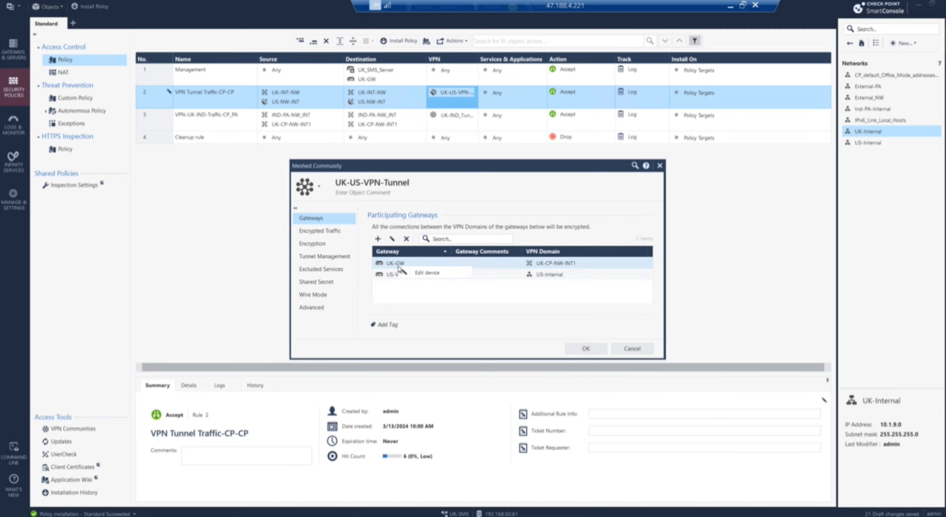
pyautogui.click(425, 275)
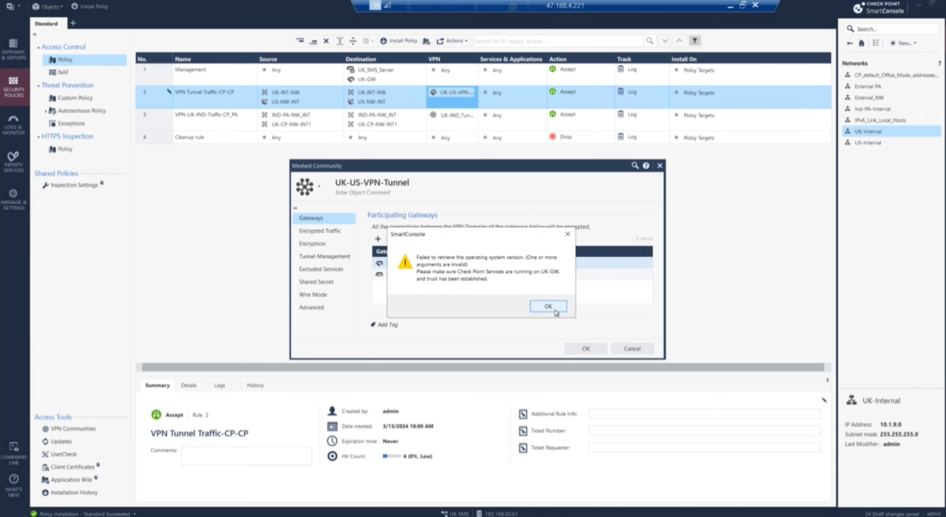
pyautogui.click(549, 306)
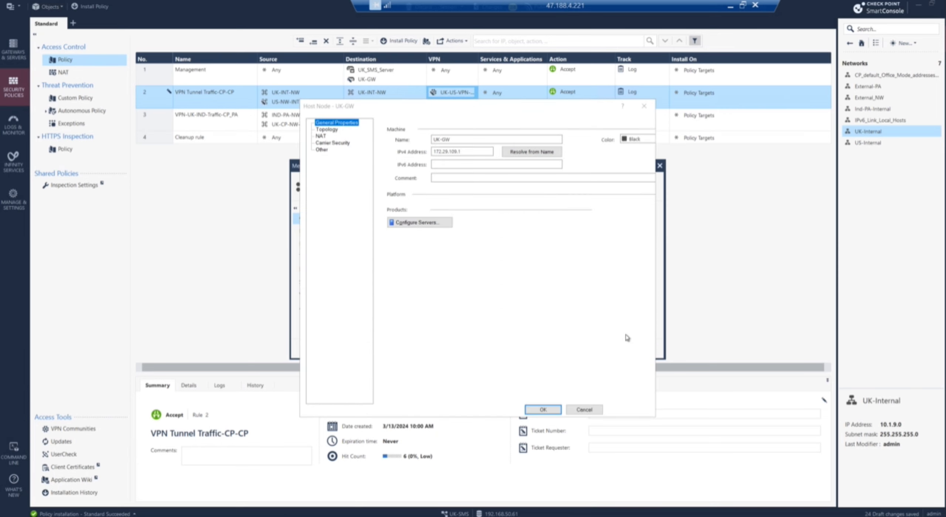
pyautogui.click(596, 411)
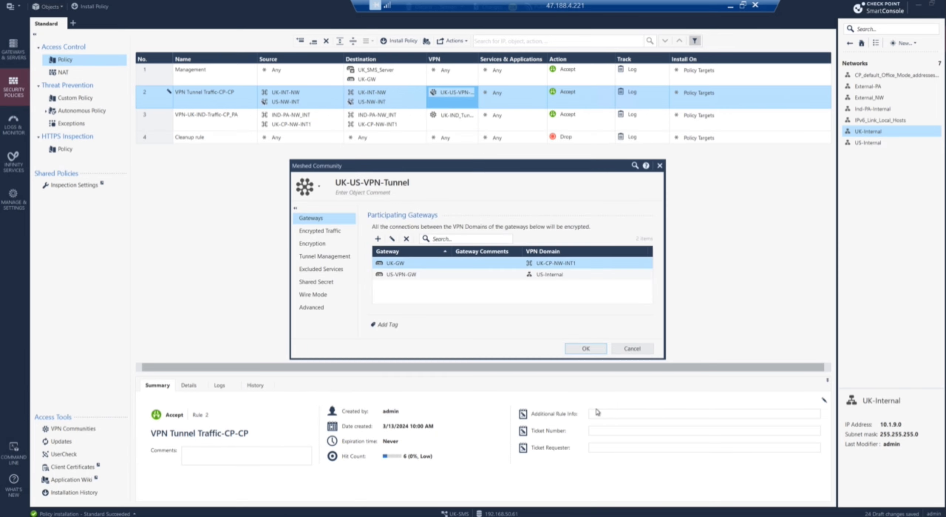
pyautogui.click(634, 349)
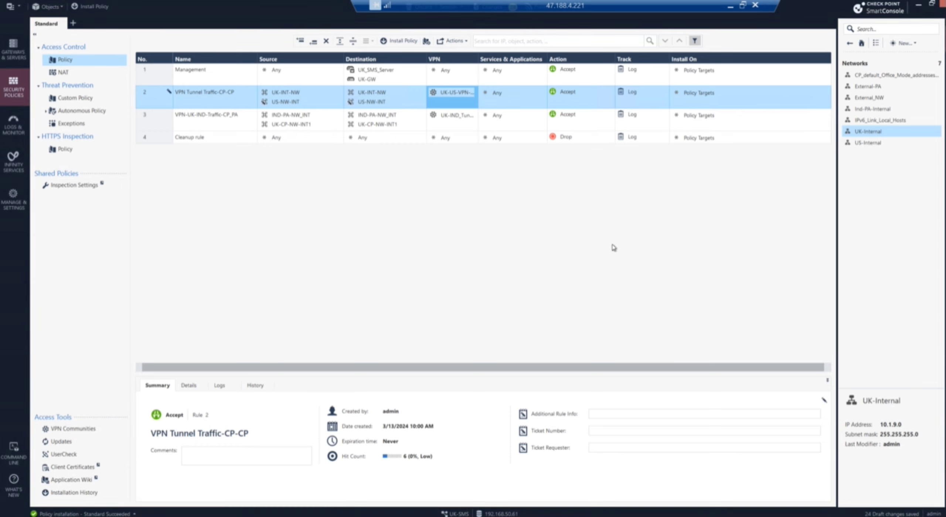
pyautogui.doubleClick(365, 105)
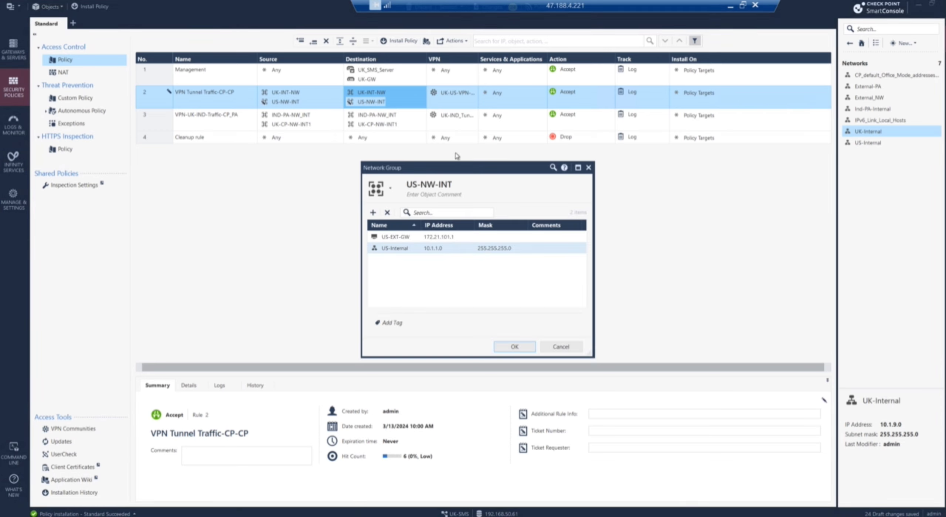
pyautogui.click(578, 348)
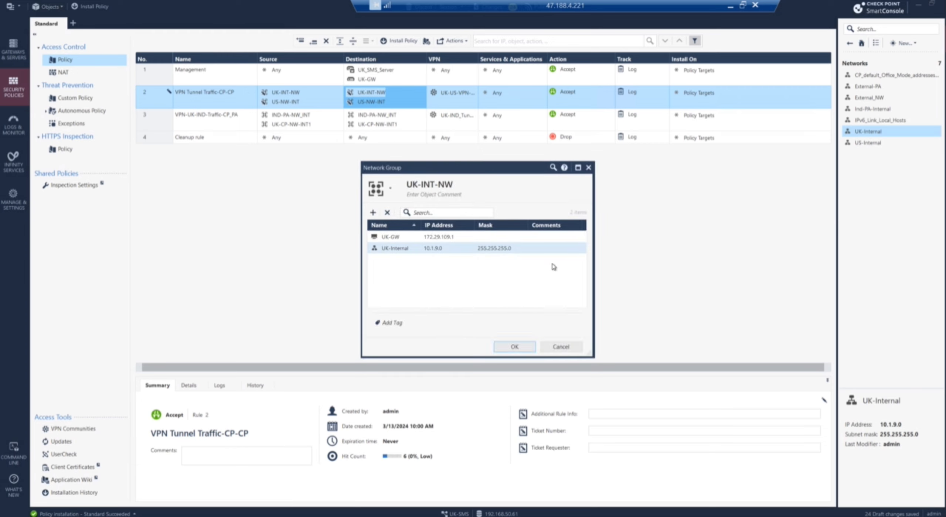
pyautogui.click(568, 352)
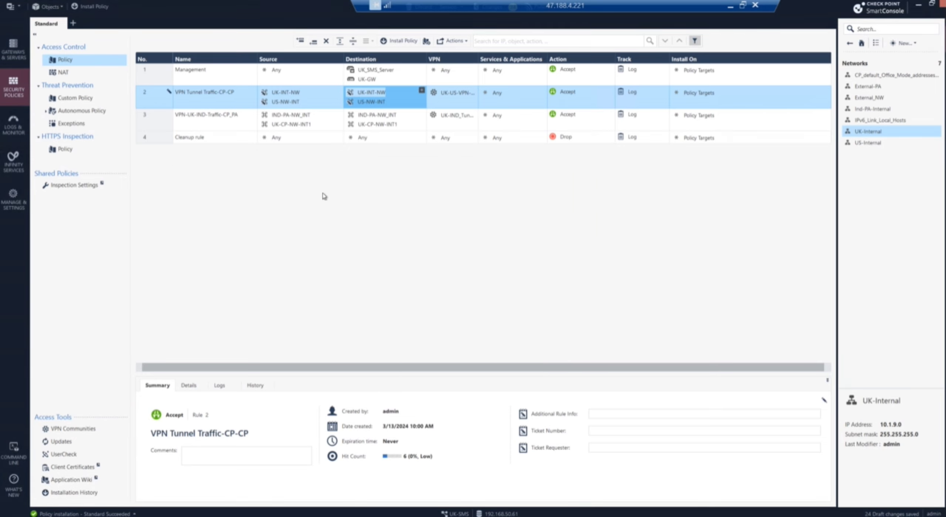
pyautogui.click(876, 30)
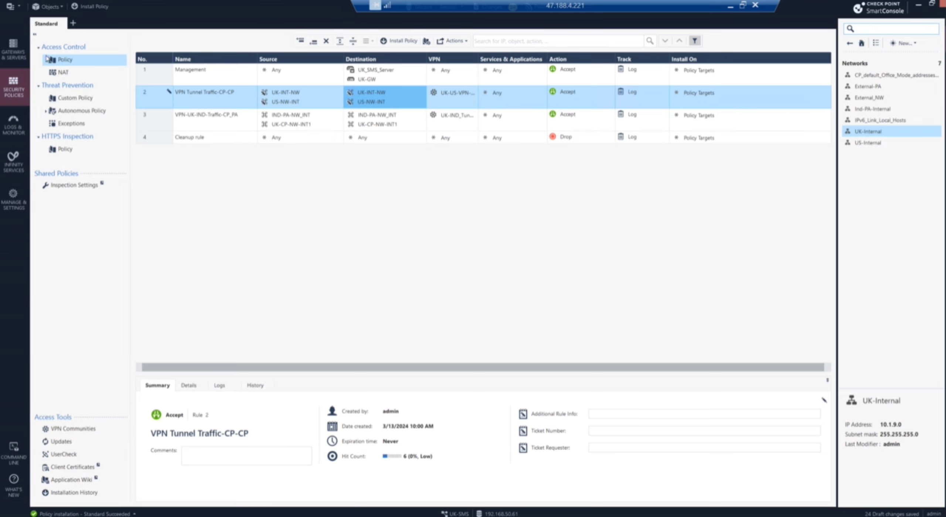
# Step: In Gateways & Servers, open UK-GW, dismiss the OS version error, cancel unsaved, and reselect it
pyautogui.click(18, 62)
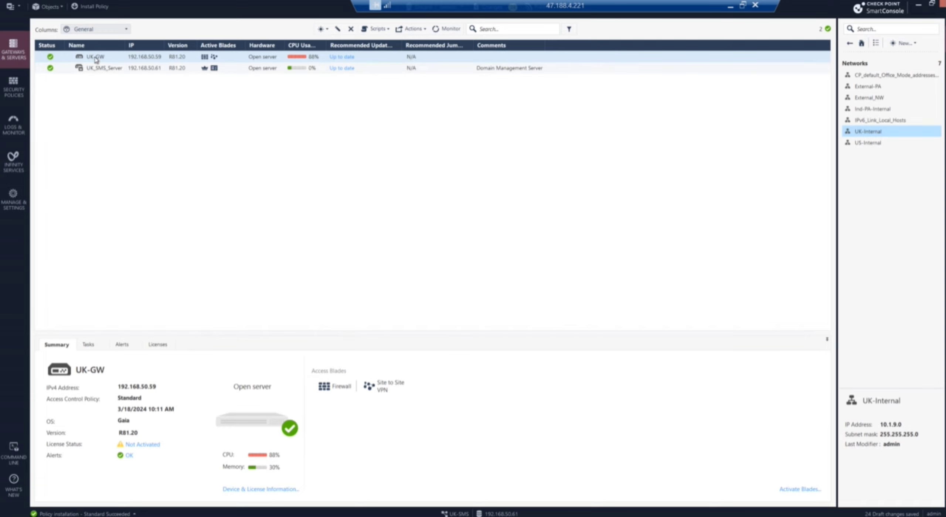
pyautogui.click(95, 57)
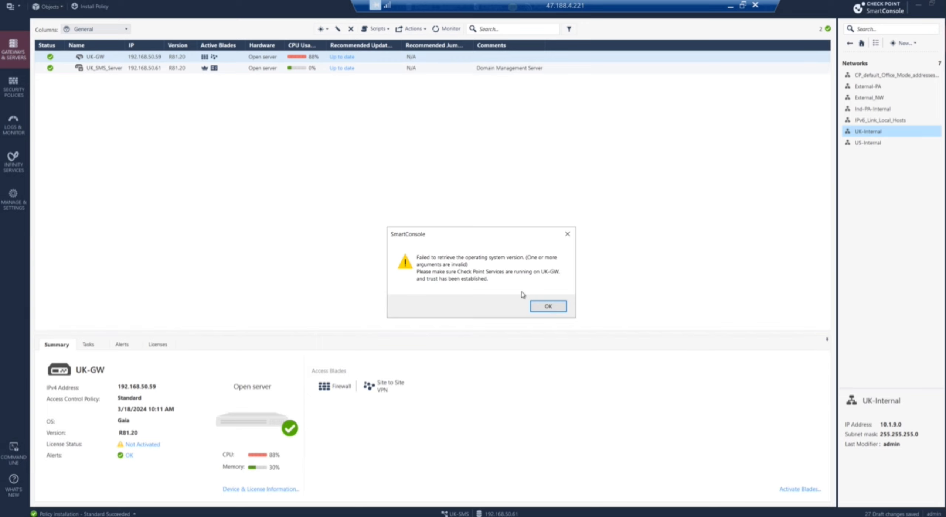
pyautogui.click(549, 307)
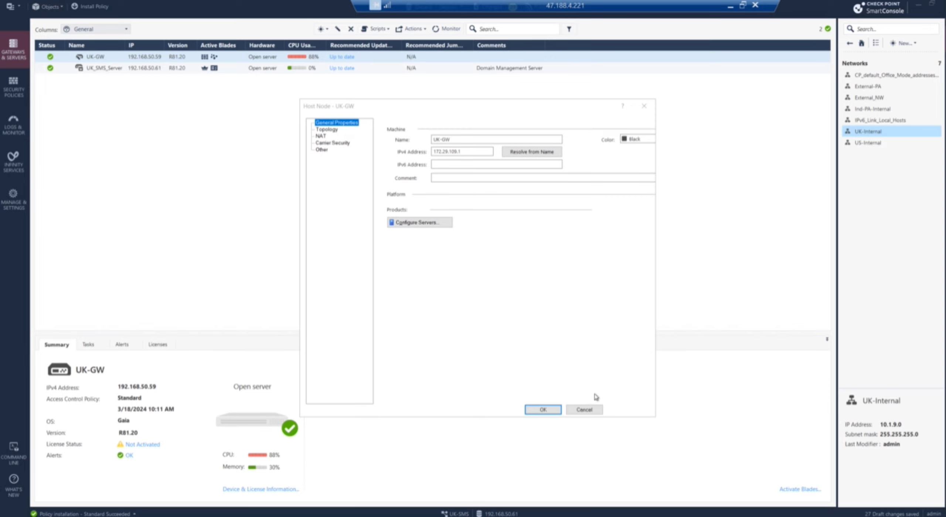
pyautogui.click(590, 411)
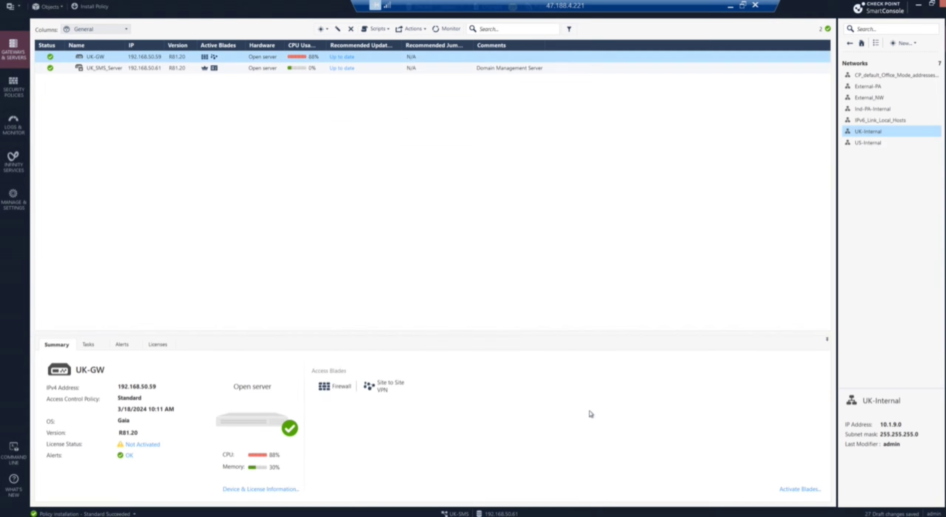
pyautogui.click(99, 57)
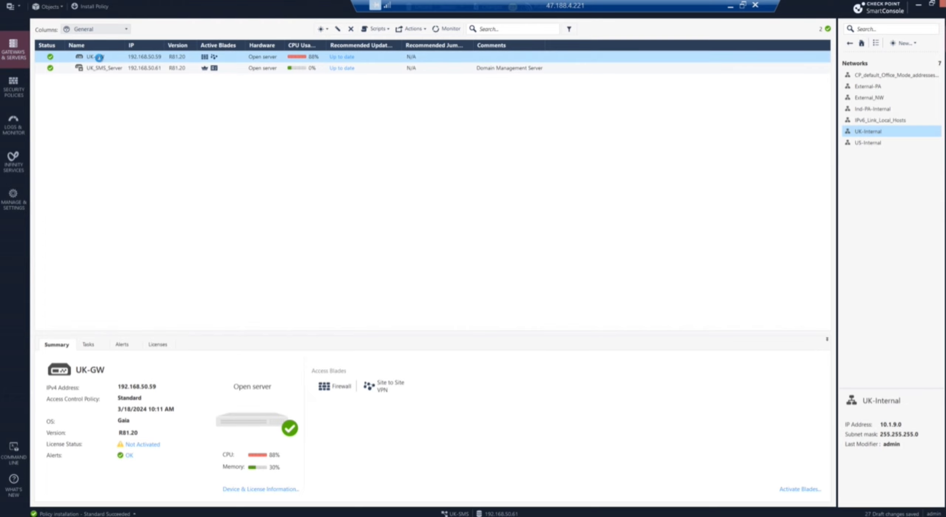
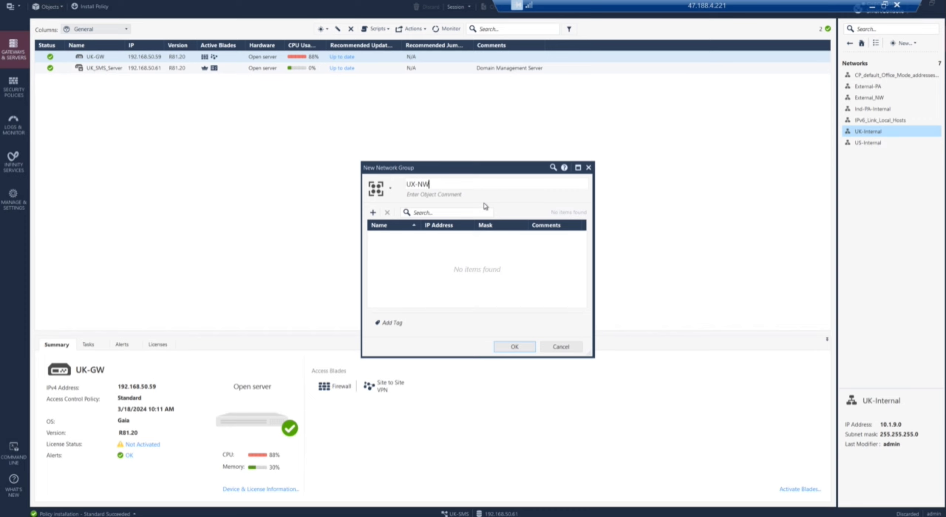
# Step: Name the group UK-CP-INT and add the UK-Internal network as a member
pyautogui.press('BackSpace')
pyautogui.press('BackSpace')
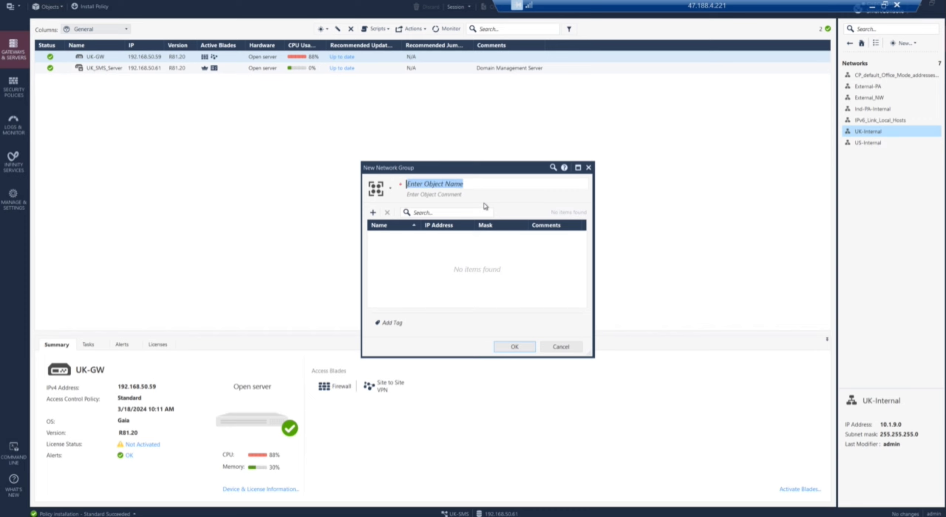
pyautogui.write('UK-CP-INT')
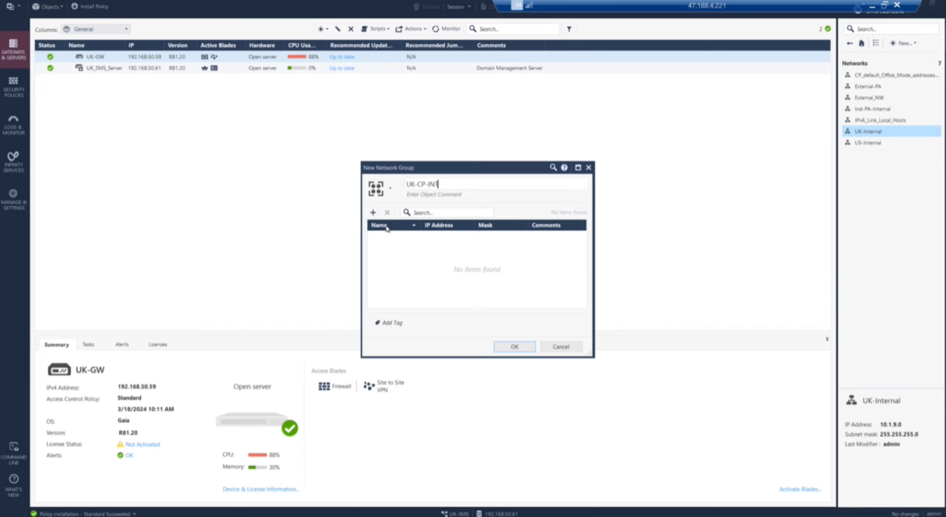
pyautogui.click(374, 214)
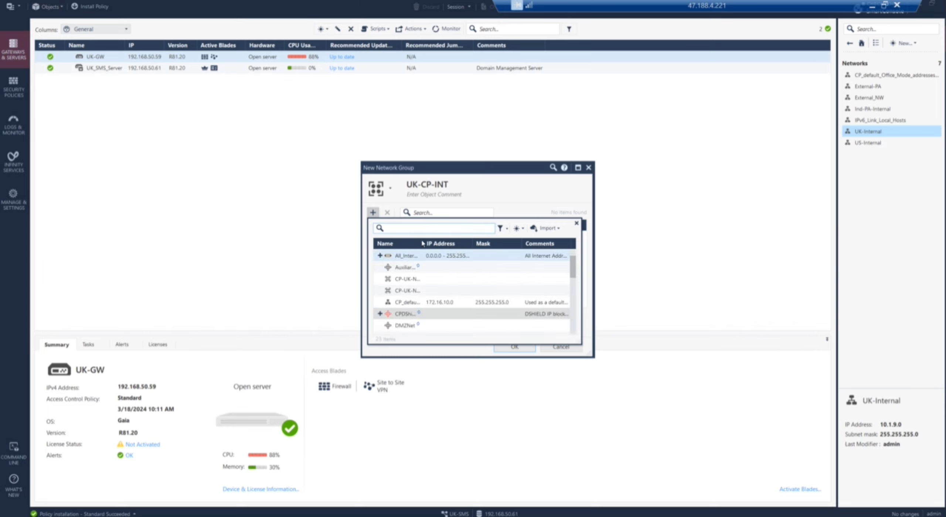
pyautogui.write('uk')
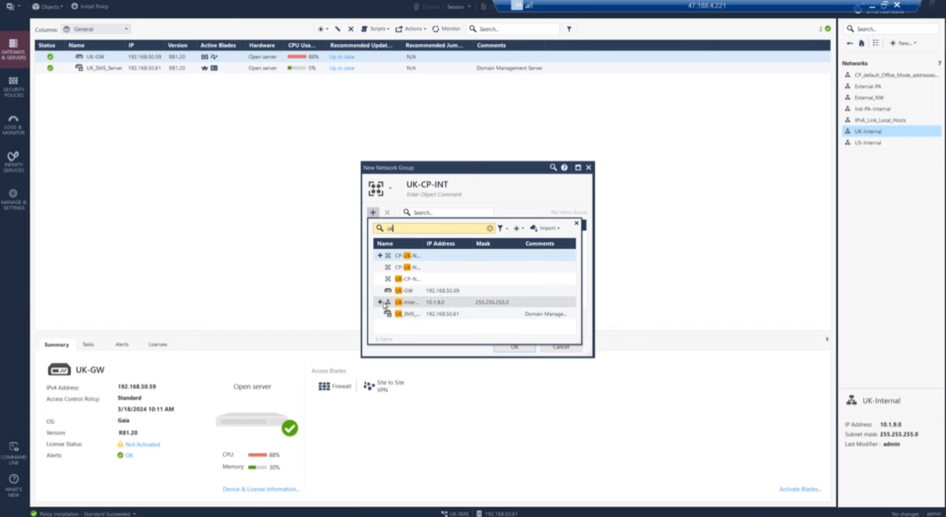
pyautogui.click(404, 303)
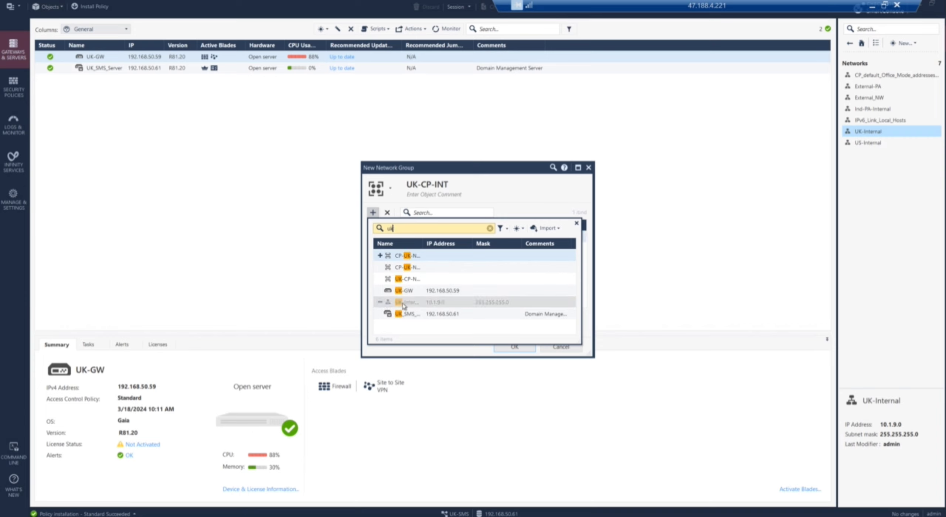
# Step: Create host UK-CP at 172.29.109.1 inside the group and save UK-CP-INT
pyautogui.click(524, 229)
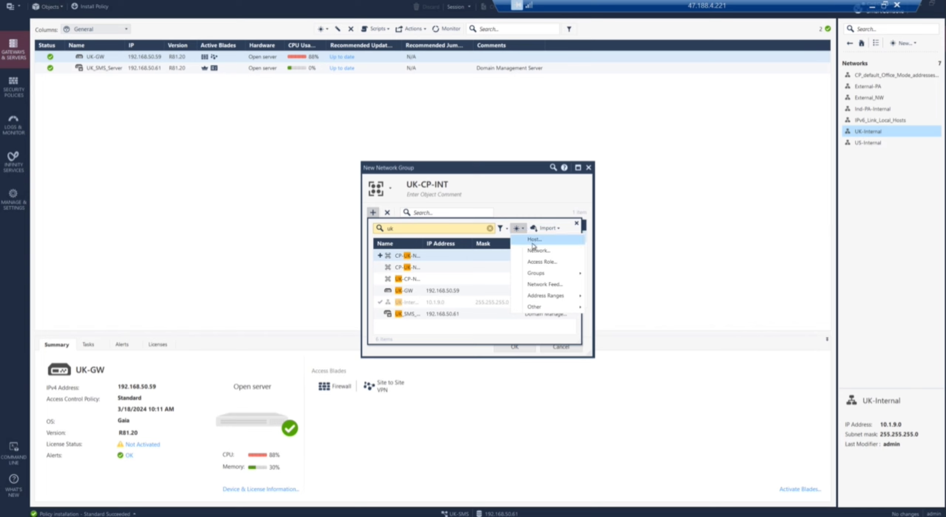
pyautogui.click(534, 239)
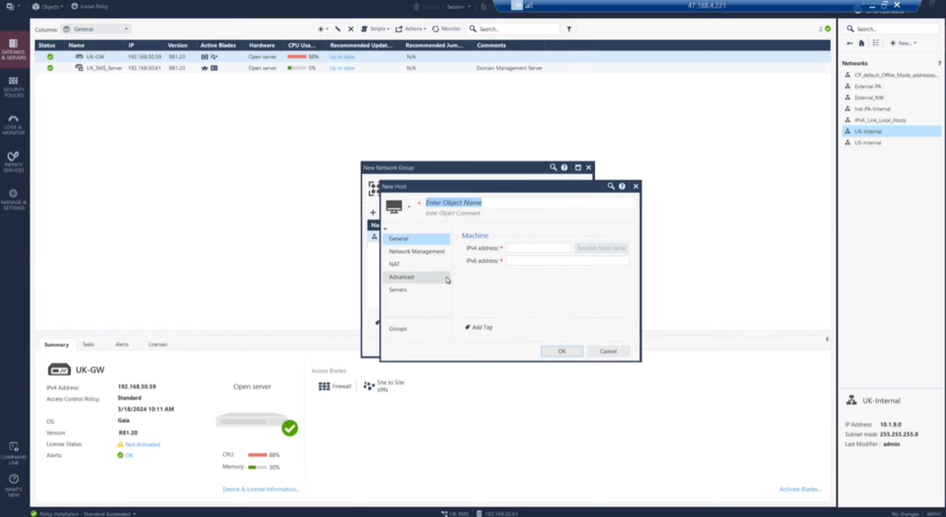
pyautogui.write('UK-CP')
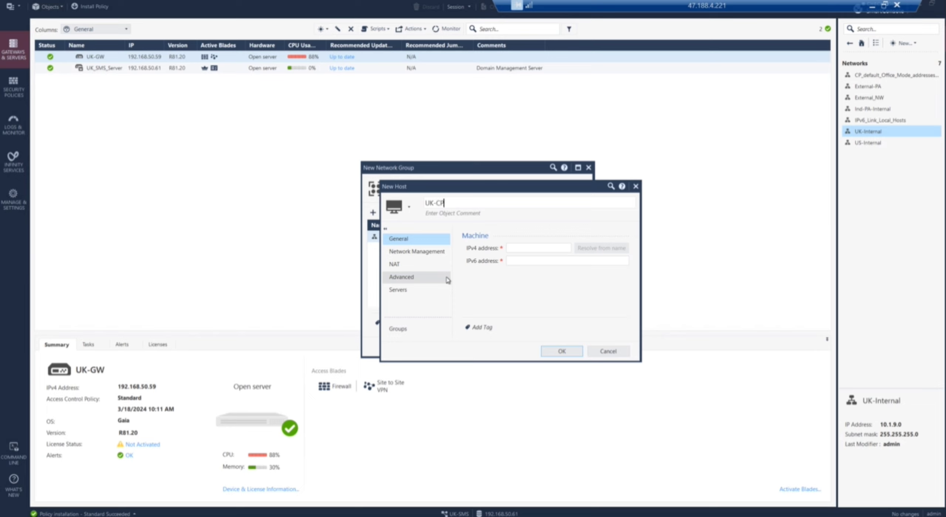
pyautogui.click(536, 249)
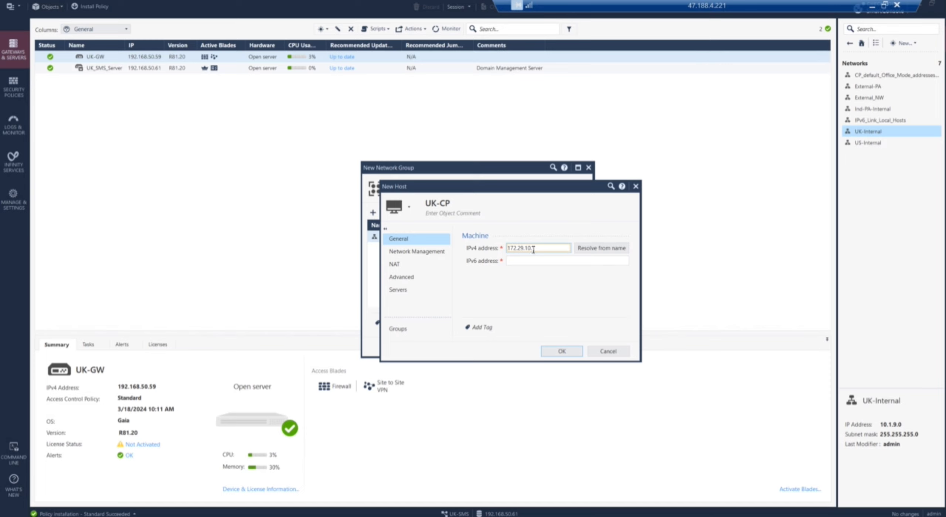
pyautogui.click(567, 350)
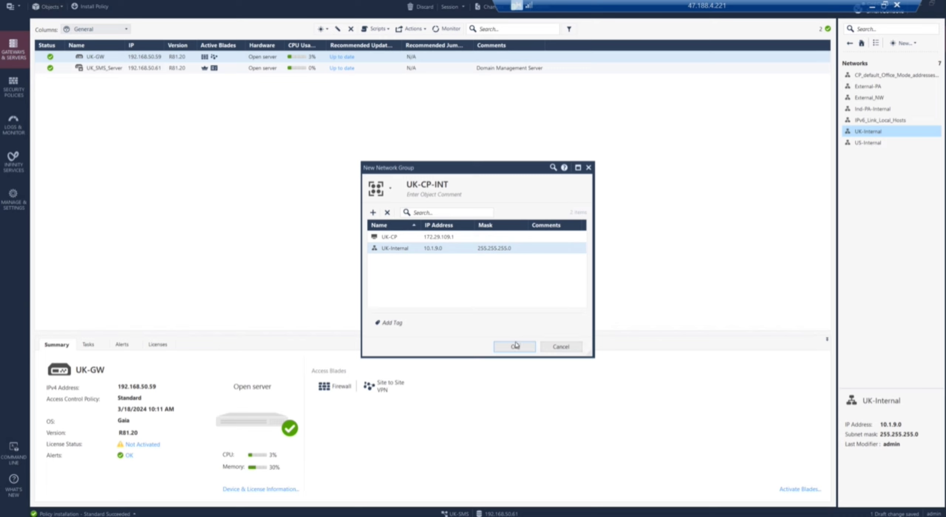
pyautogui.click(514, 346)
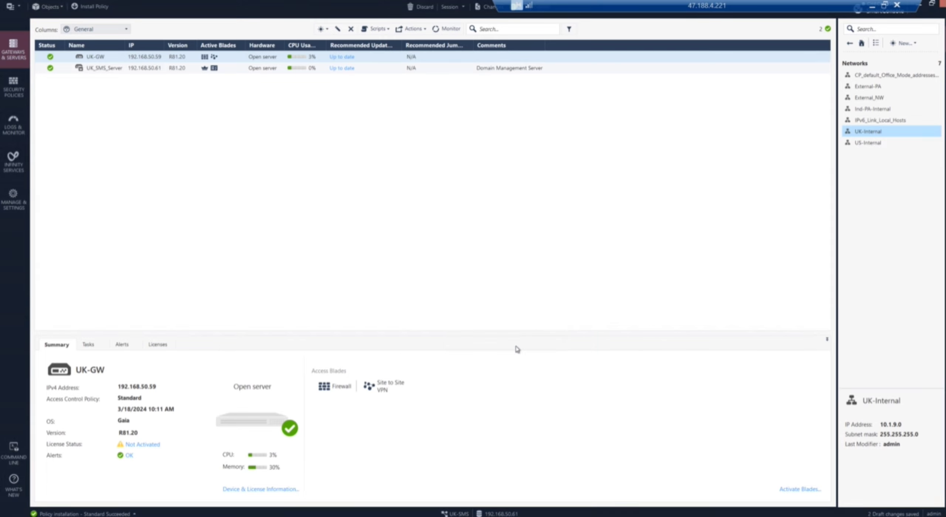
# Step: Create a new network group US-CP-INT containing the US-Internal network
pyautogui.click(918, 44)
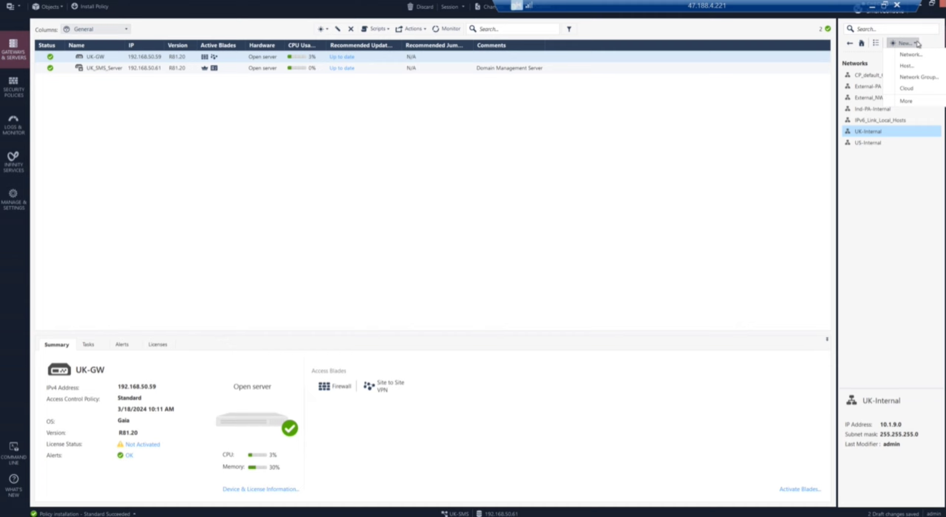
pyautogui.click(922, 79)
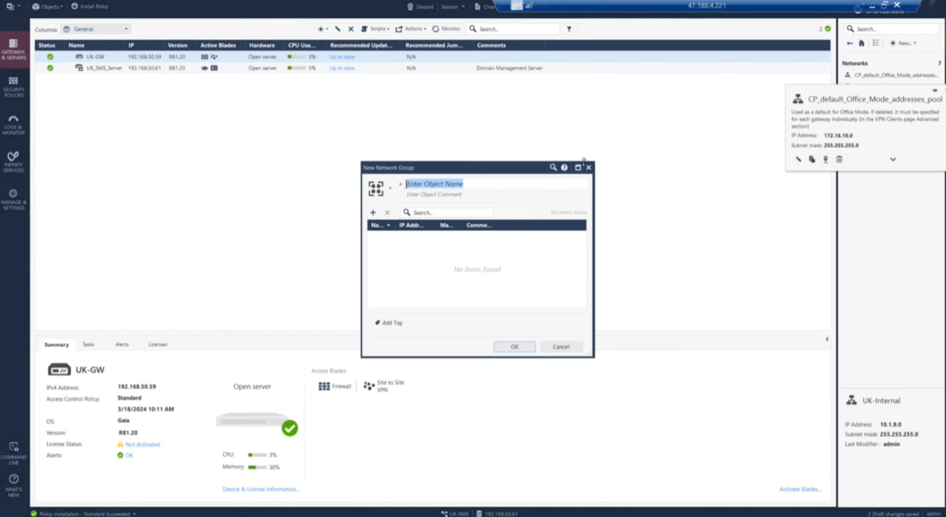
pyautogui.write('US-CP-INT')
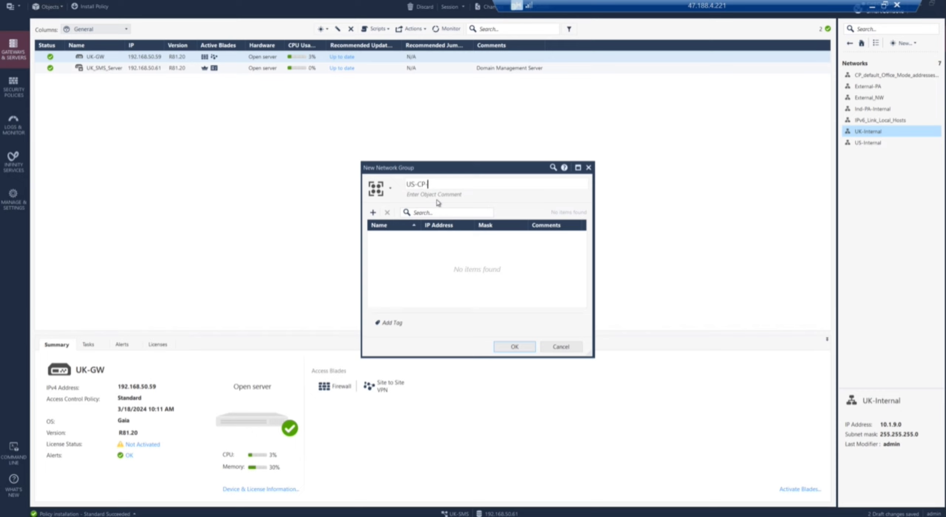
pyautogui.click(373, 213)
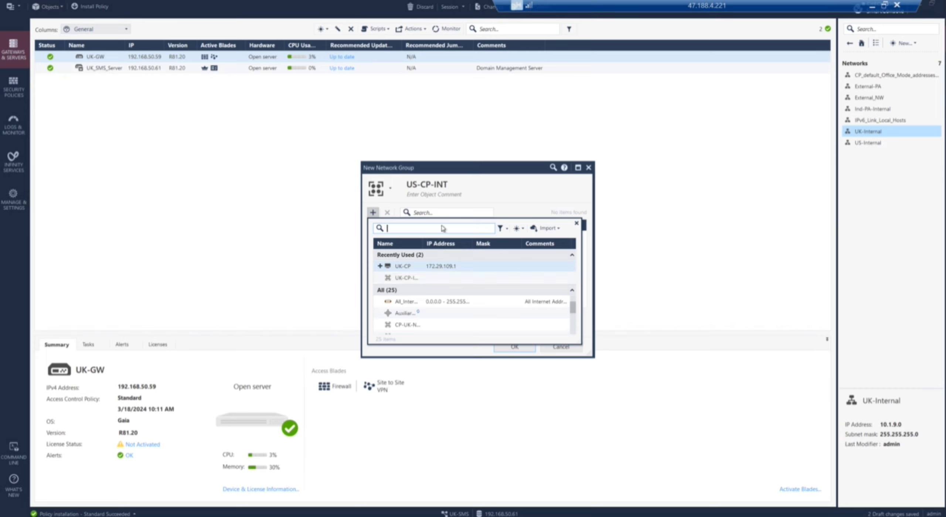
pyautogui.write('us')
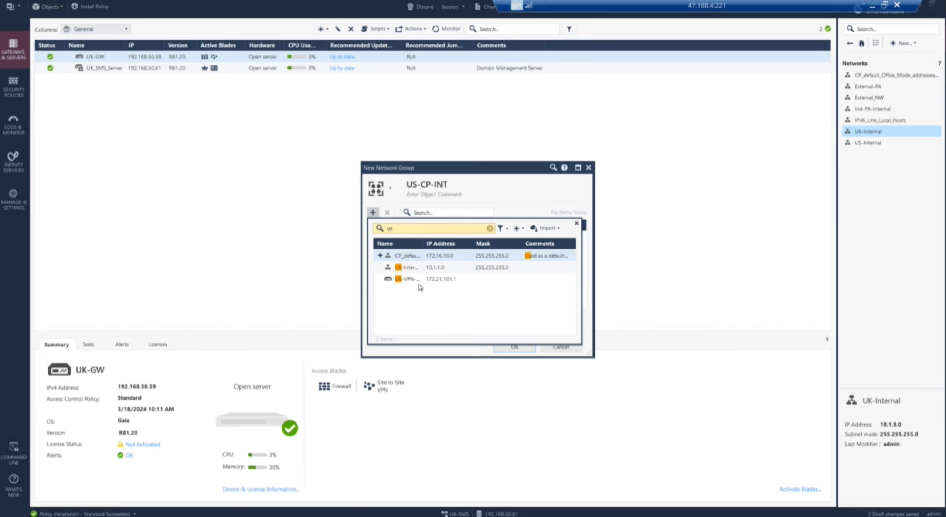
pyautogui.doubleClick(419, 269)
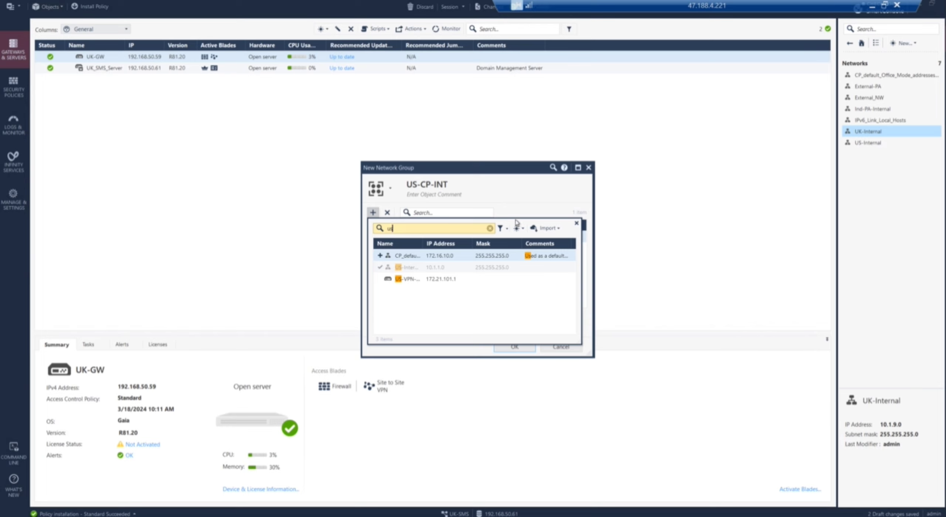
# Step: Create host US-CP at 172.21.101.1 in the group, accepting the duplicate-IP warning
pyautogui.click(524, 229)
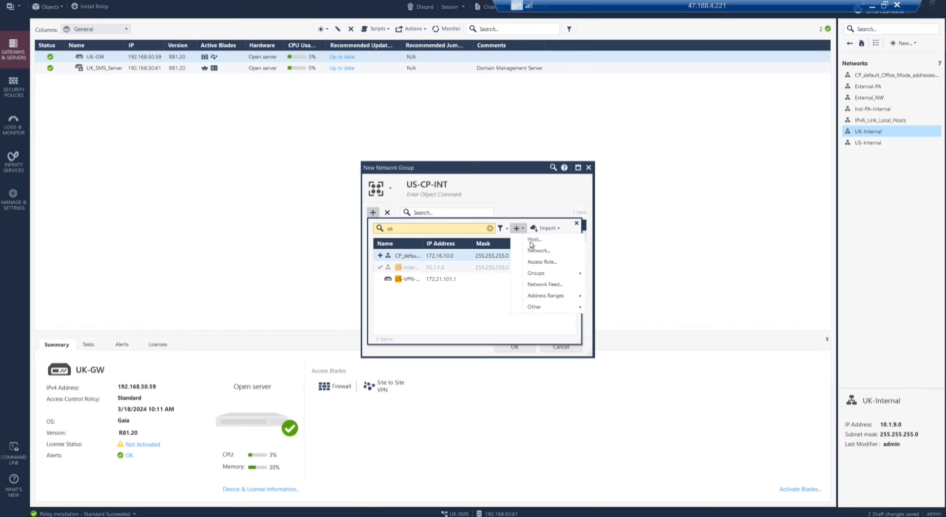
pyautogui.click(533, 240)
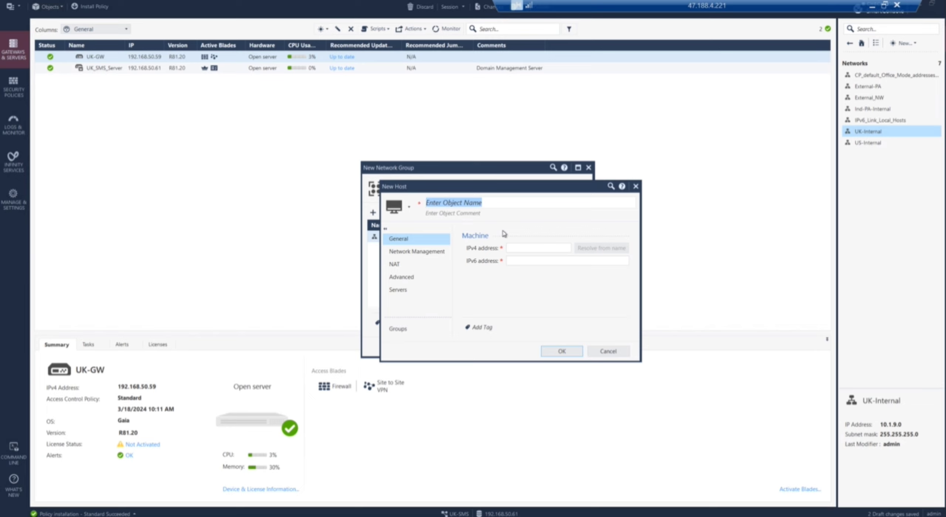
pyautogui.write('US-CP')
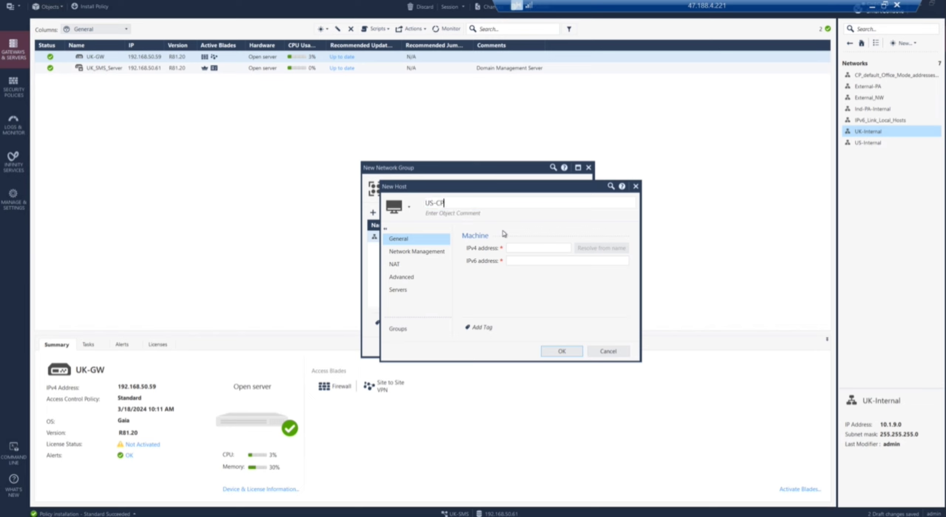
pyautogui.click(512, 248)
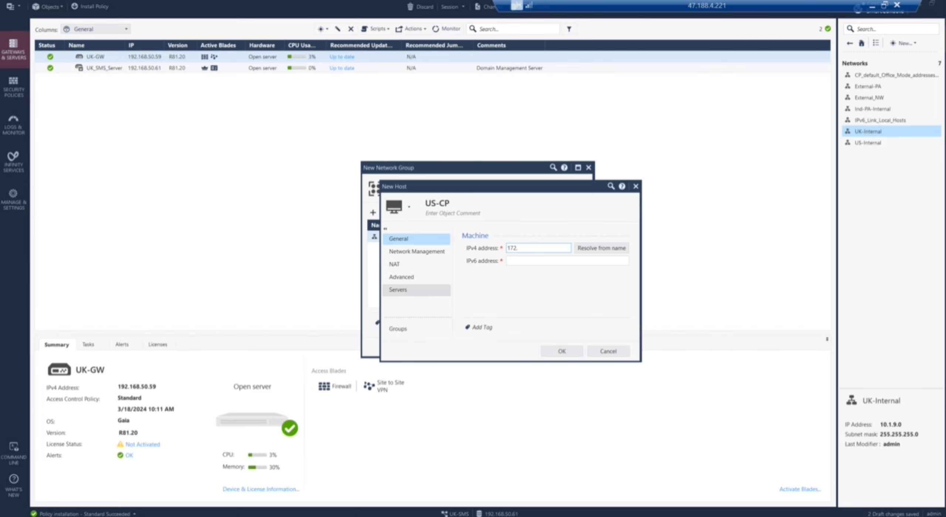
pyautogui.hotkey('alt', 'Tab')
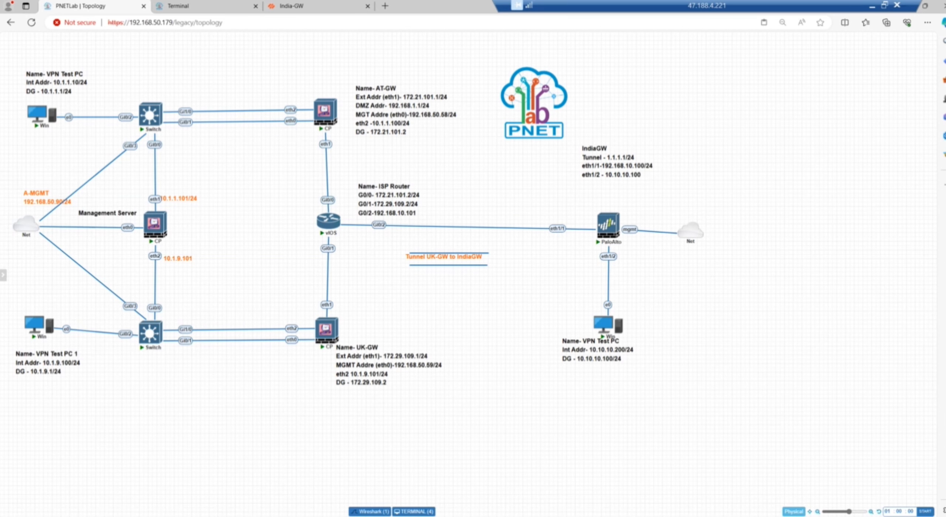
pyautogui.hotkey('alt', 'Tab')
pyautogui.write('172')
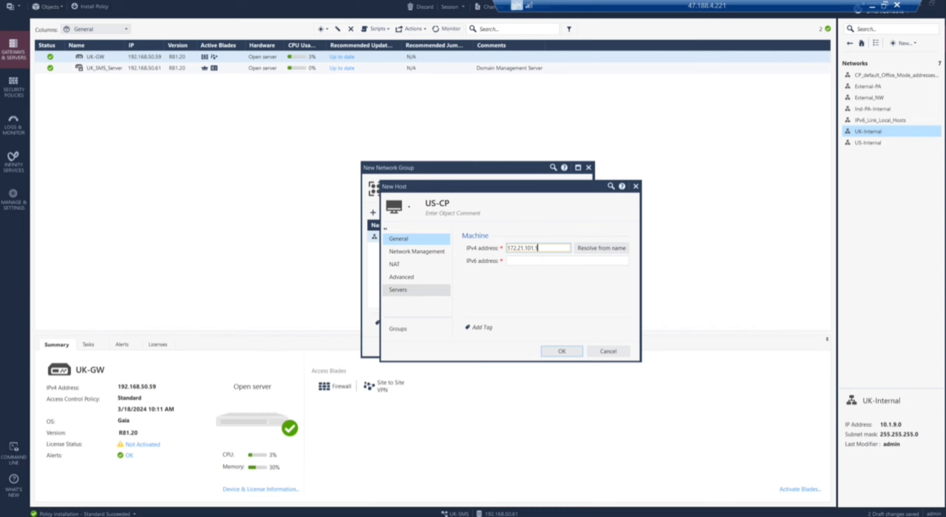
pyautogui.click(559, 351)
pyautogui.click(560, 351)
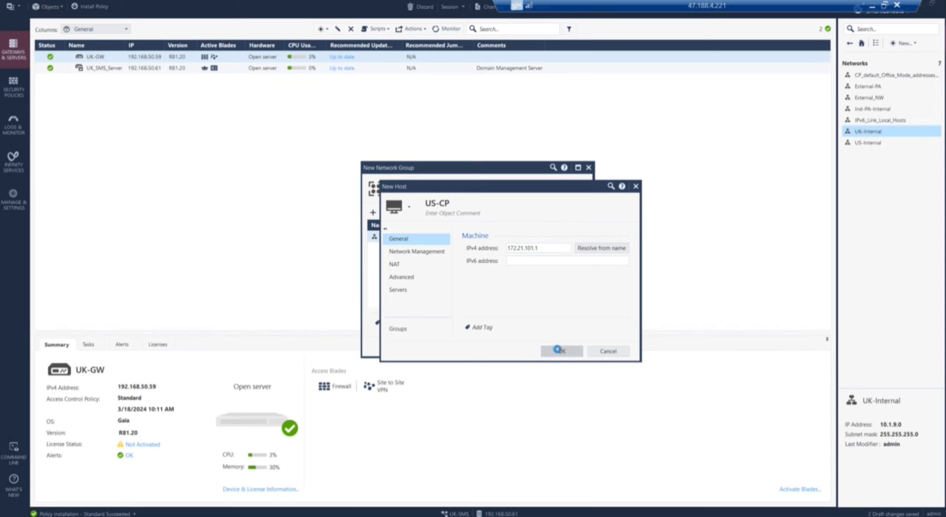
pyautogui.click(506, 294)
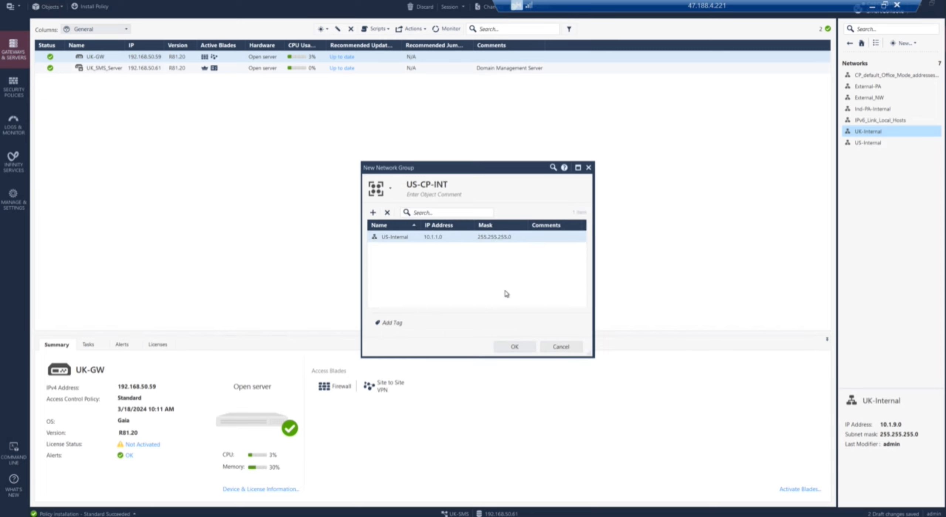
# Step: Save the US-CP-INT group and go back to Gateways & Servers
pyautogui.click(515, 348)
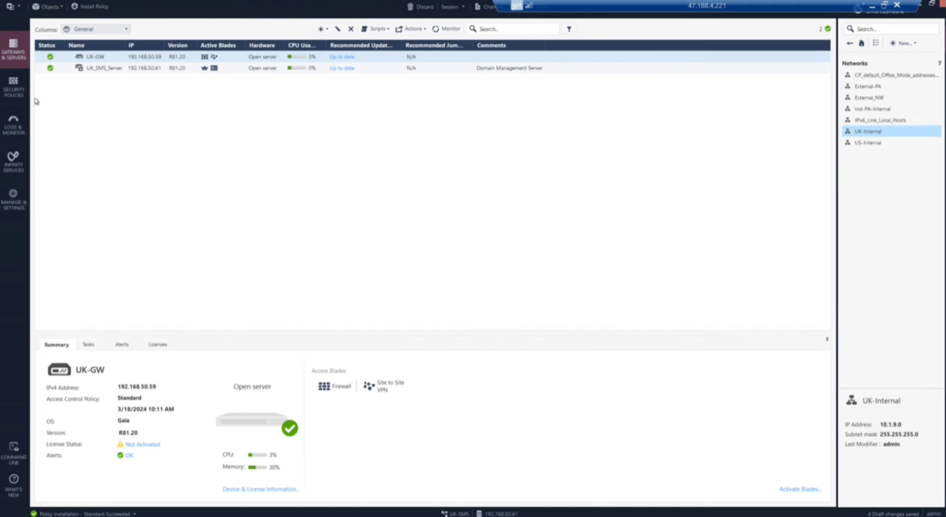
pyautogui.click(18, 92)
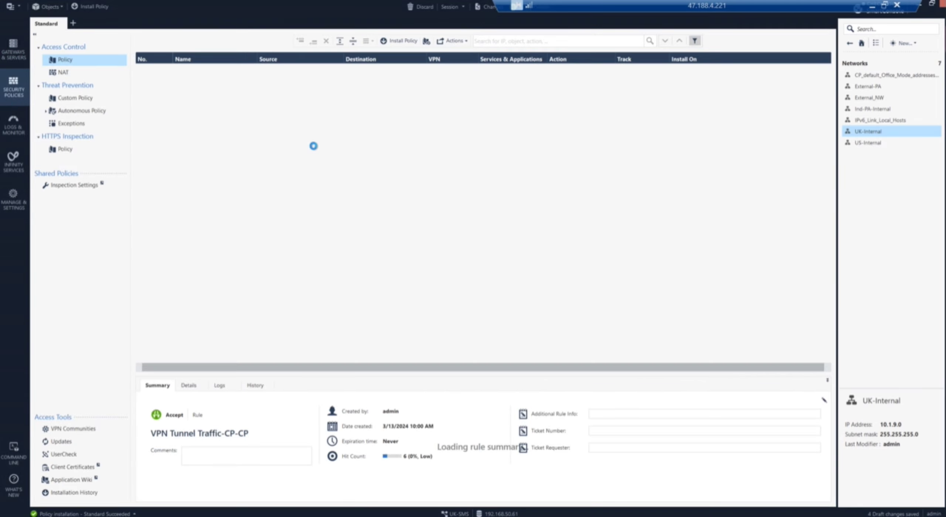
pyautogui.click(14, 55)
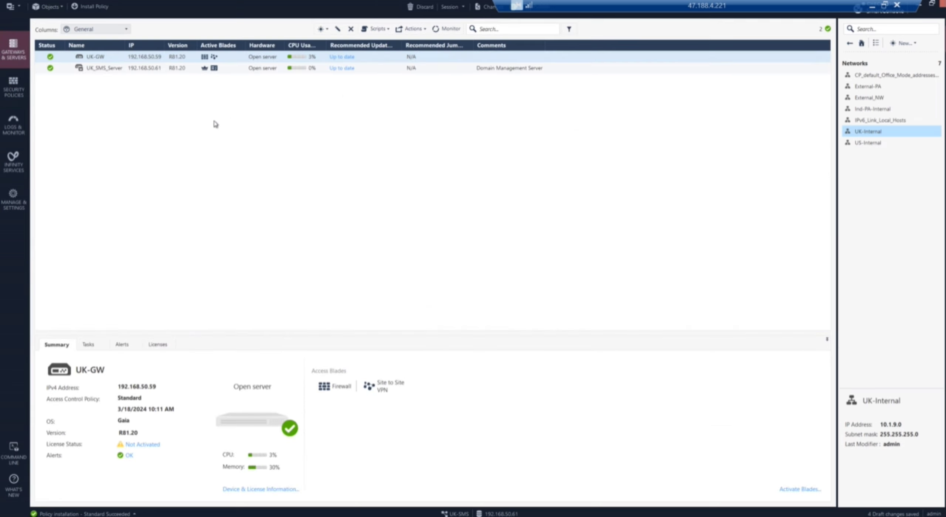
# Step: Change UK-GW's user-defined VPN domain to UK-CP-INT and return to the access rulebase
pyautogui.click(102, 57)
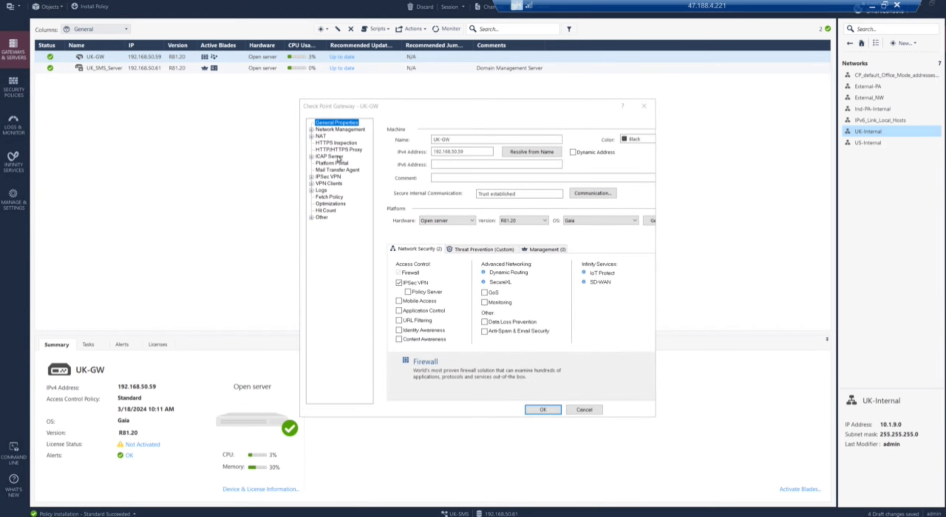
pyautogui.click(312, 130)
pyautogui.click(335, 143)
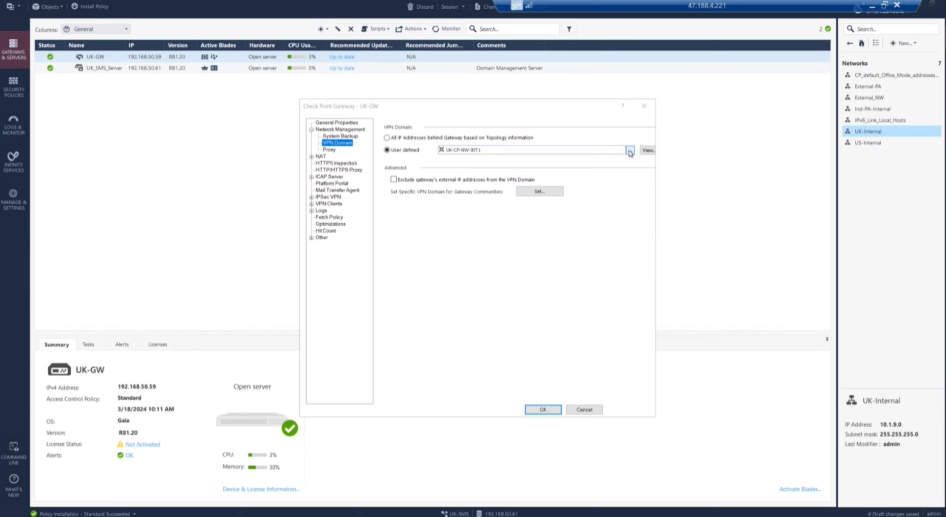
pyautogui.click(630, 150)
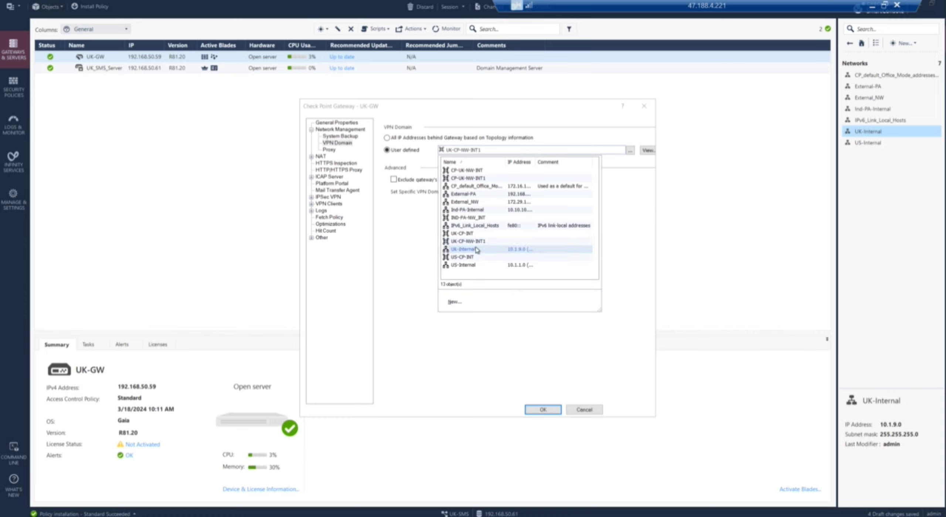
pyautogui.click(462, 234)
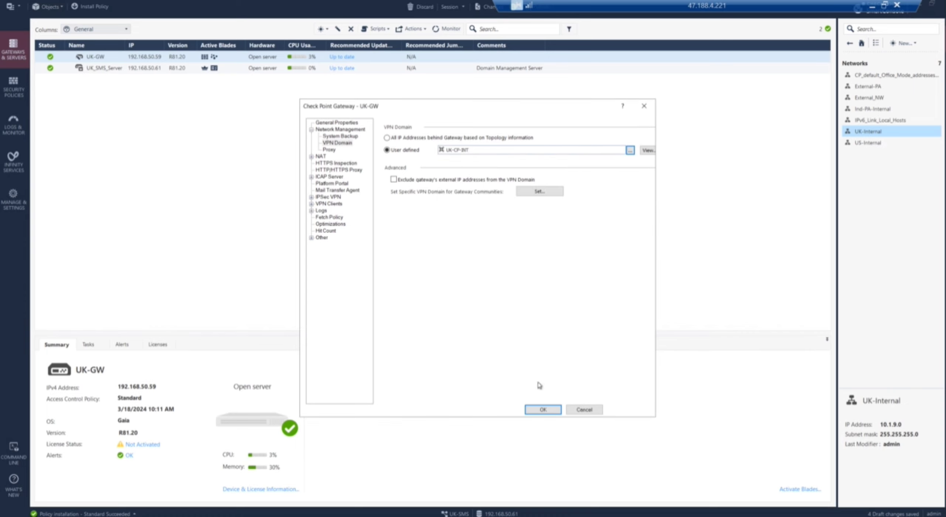
pyautogui.click(536, 409)
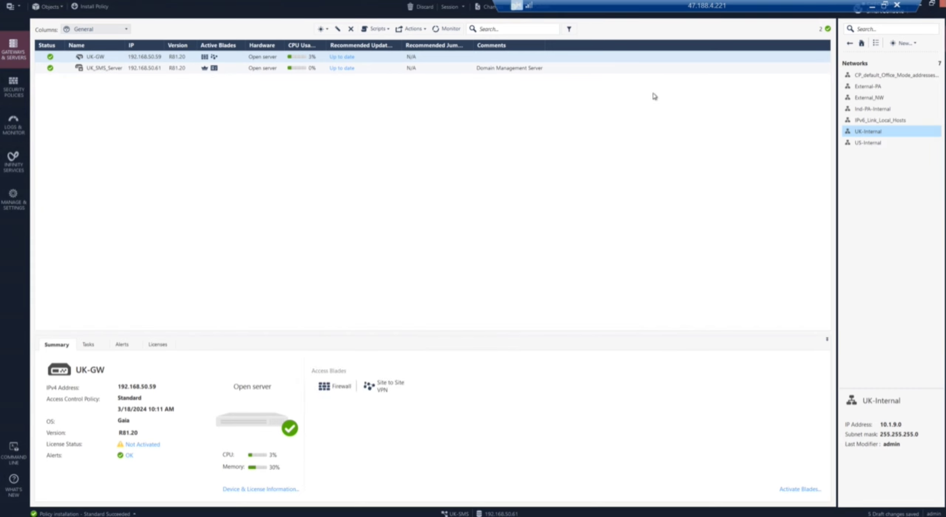
pyautogui.click(15, 97)
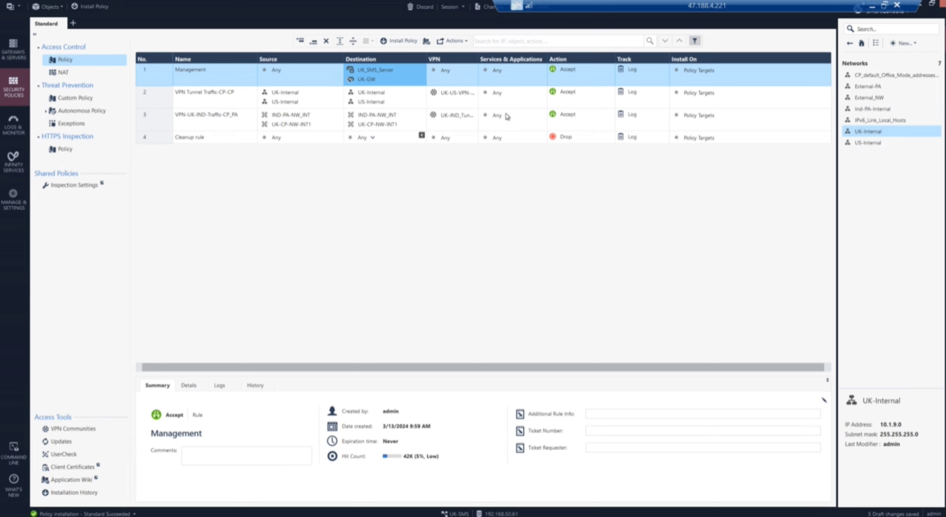
# Step: In the UK-US-VPN-Tunnel community, set US-VPN-GW's VPN domain to US-CP-INT, accepting the warnings
pyautogui.doubleClick(461, 96)
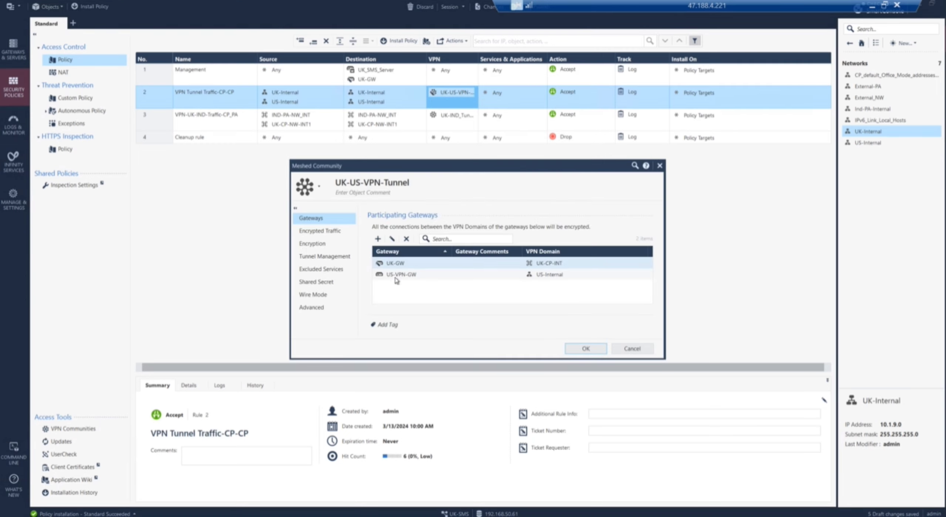
pyautogui.click(396, 280)
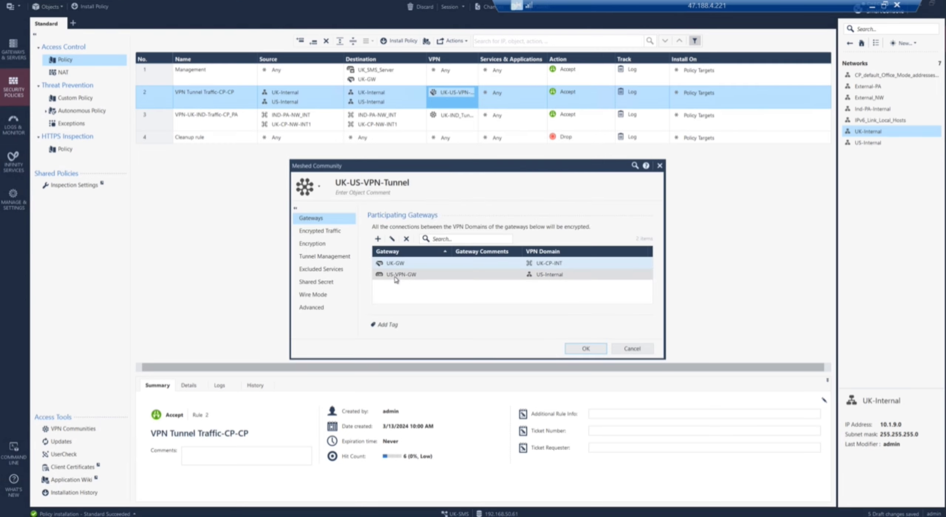
pyautogui.rightClick(447, 279)
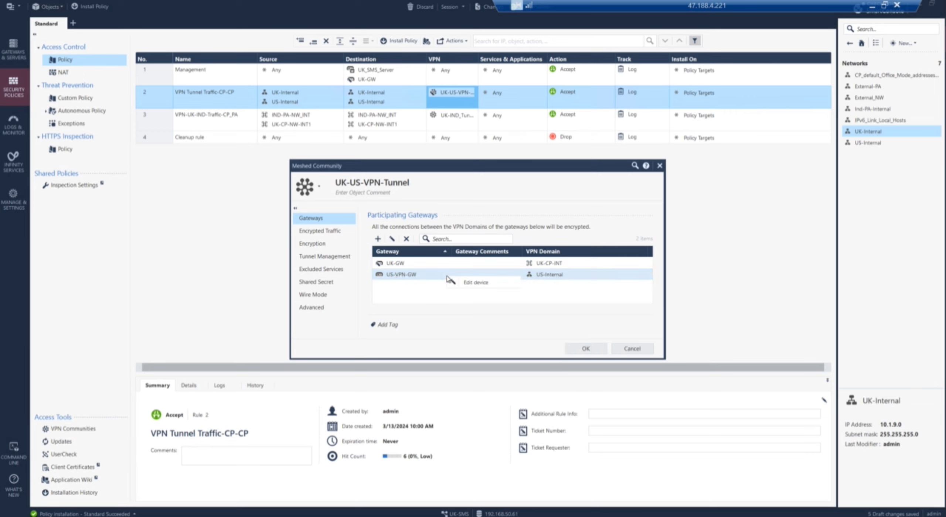
pyautogui.click(476, 283)
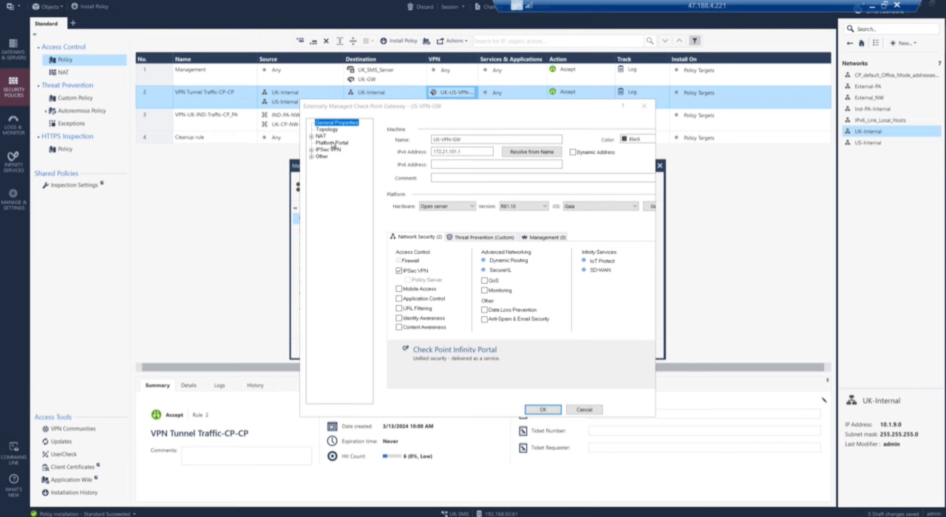
pyautogui.click(326, 129)
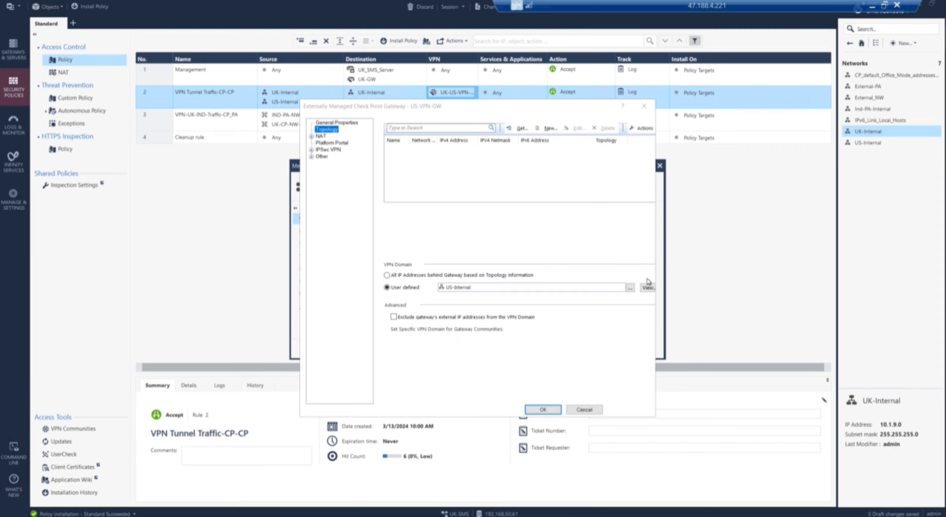
pyautogui.click(633, 292)
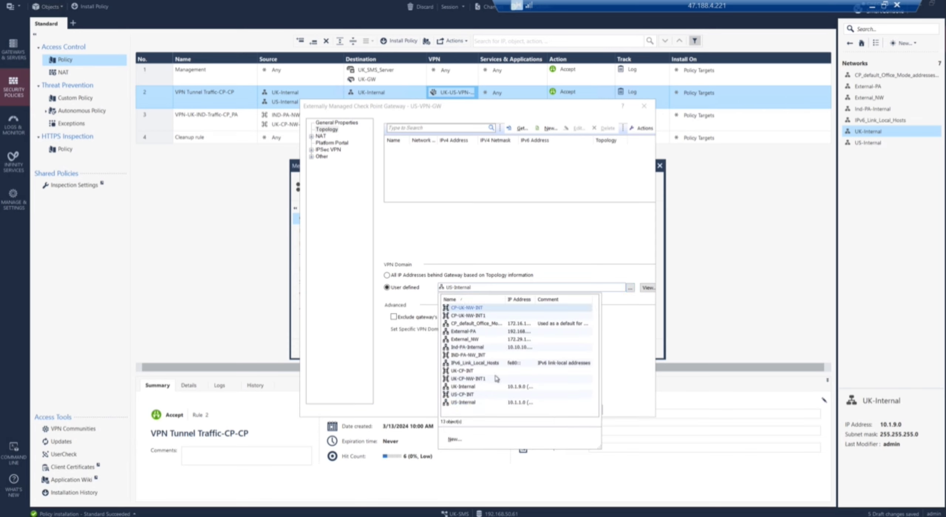
pyautogui.click(468, 396)
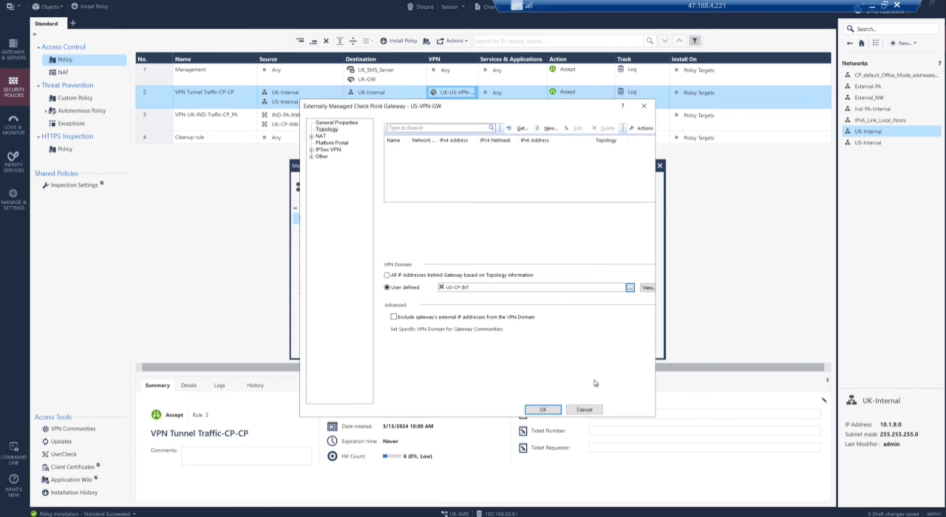
pyautogui.click(549, 410)
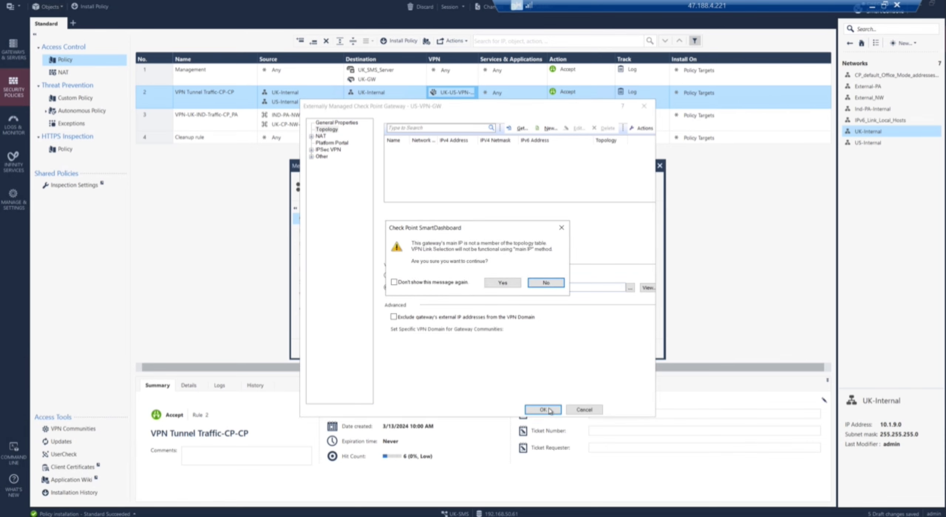
pyautogui.click(503, 283)
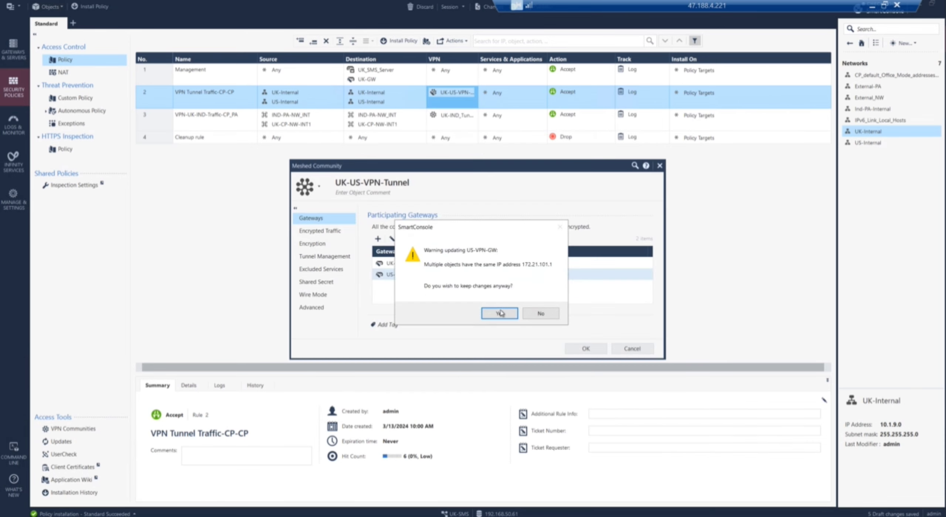
pyautogui.click(502, 315)
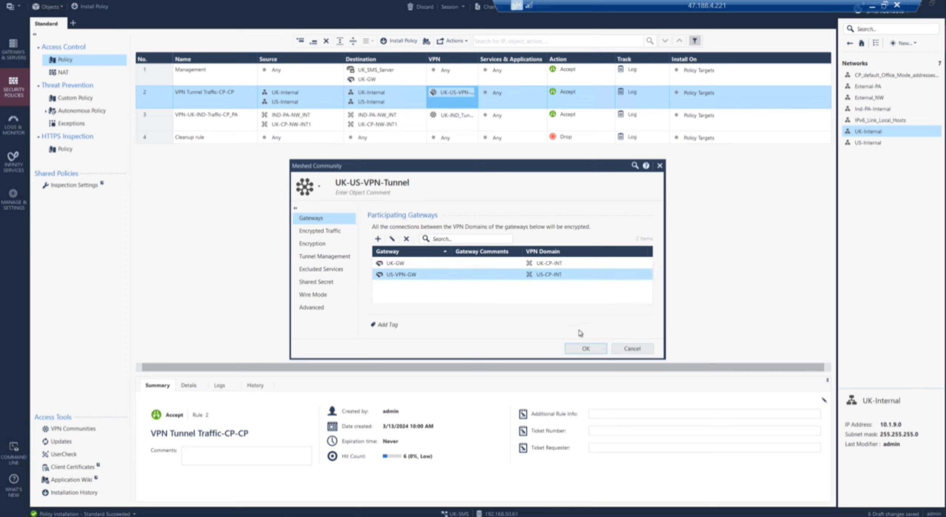
pyautogui.click(586, 349)
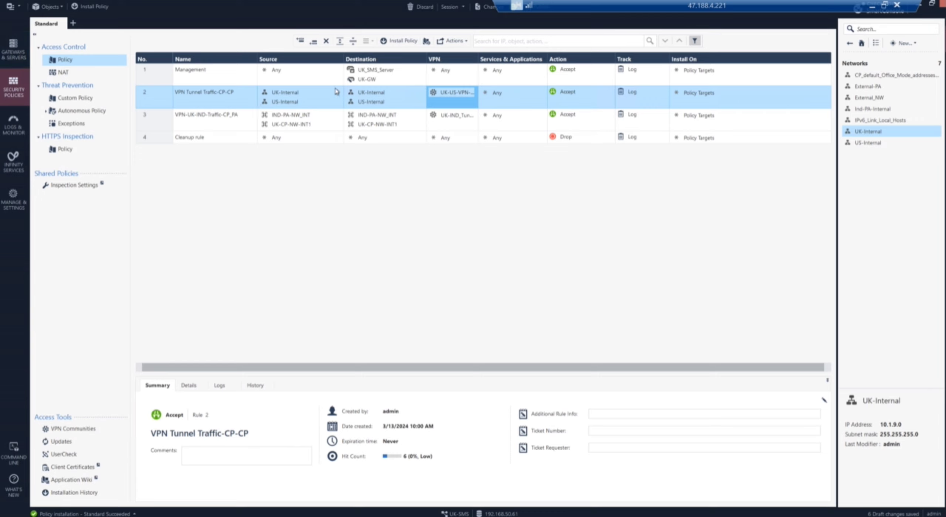
# Step: Remove UK-Internal and US-Internal from rule 2's Source and Destination
pyautogui.click(286, 94)
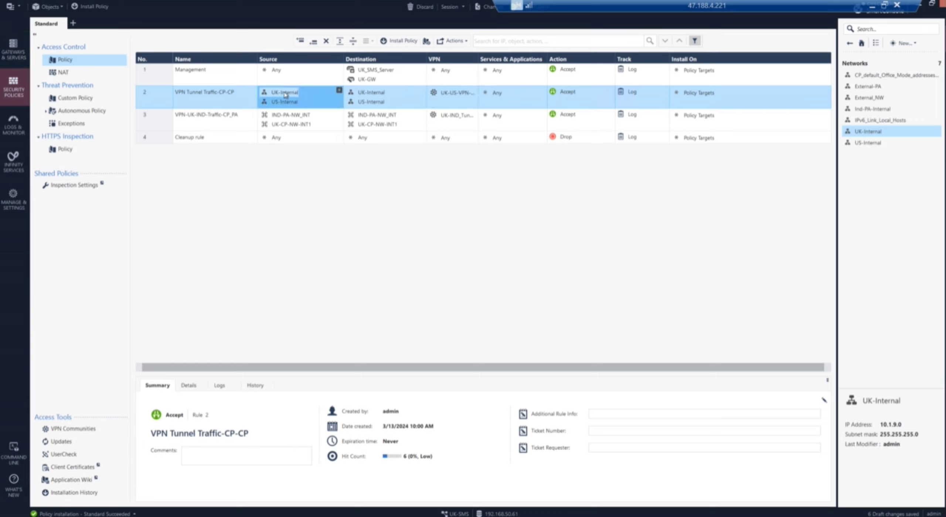
pyautogui.press('Delete')
pyautogui.moveTo(285, 94)
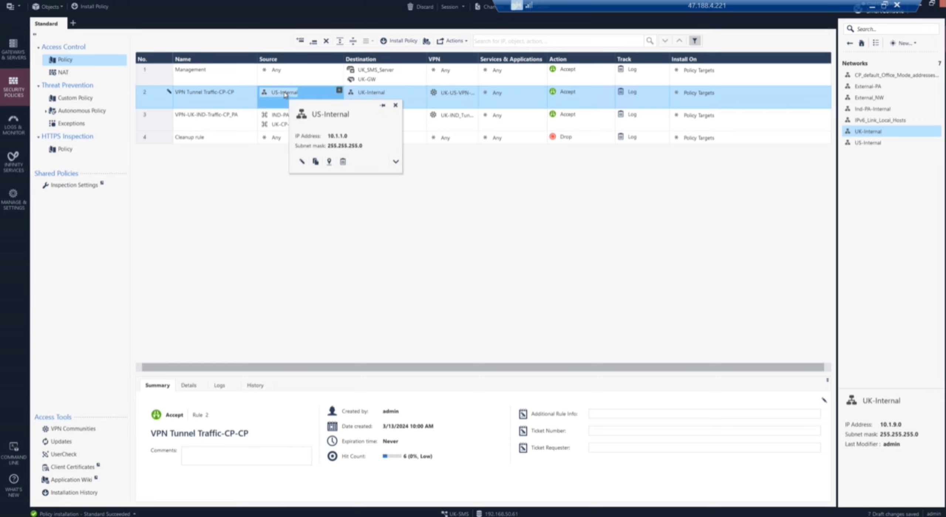
pyautogui.moveTo(286, 95); pyautogui.dragTo(375, 97)
pyautogui.press('Delete')
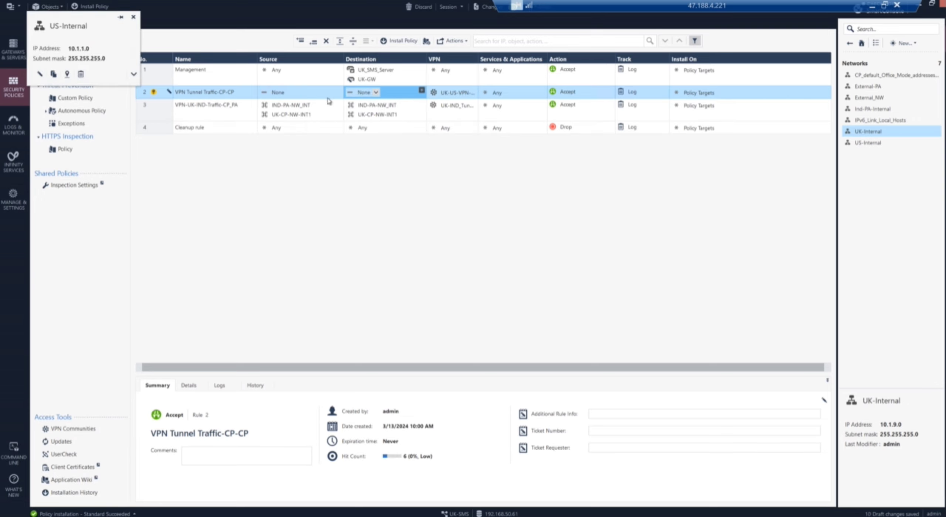
pyautogui.press('Delete')
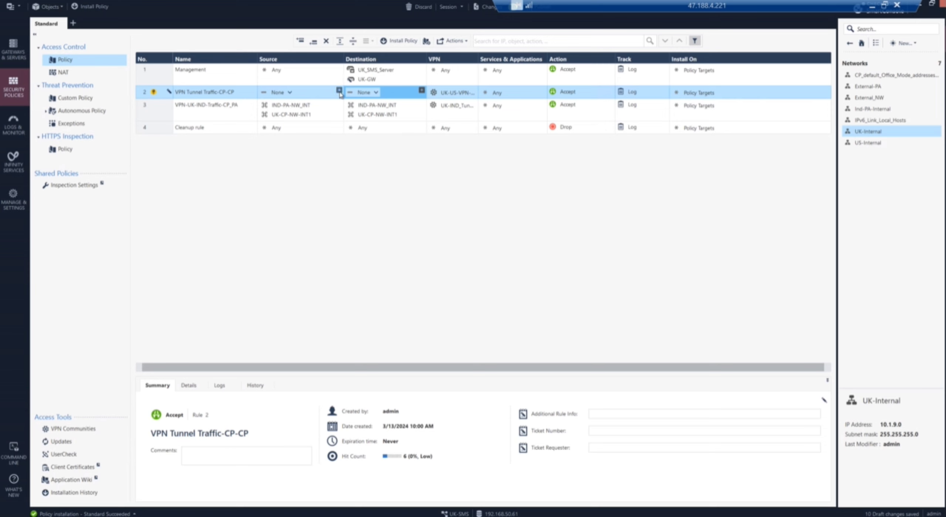
# Step: Add UK-CP-INT and US-CP-INT to rule 2's Source and copy both into its Destination
pyautogui.click(339, 91)
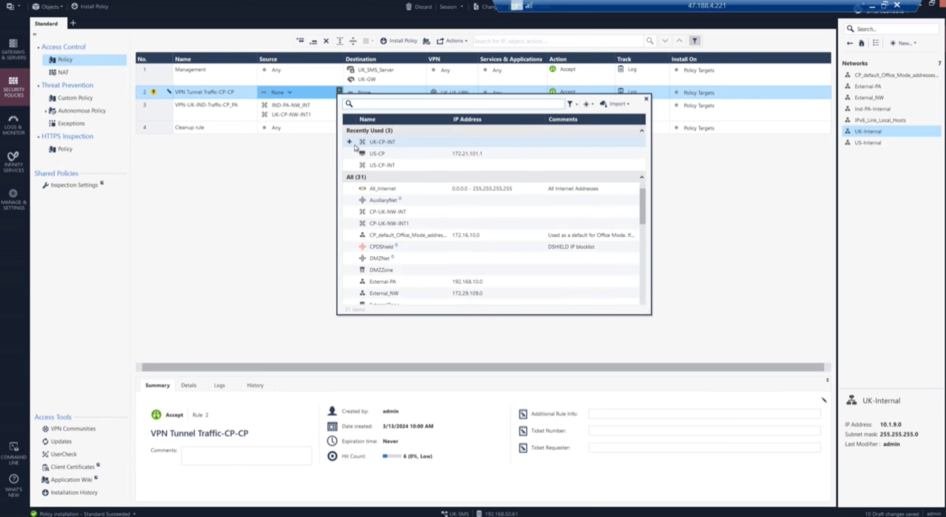
pyautogui.click(350, 142)
pyautogui.click(350, 166)
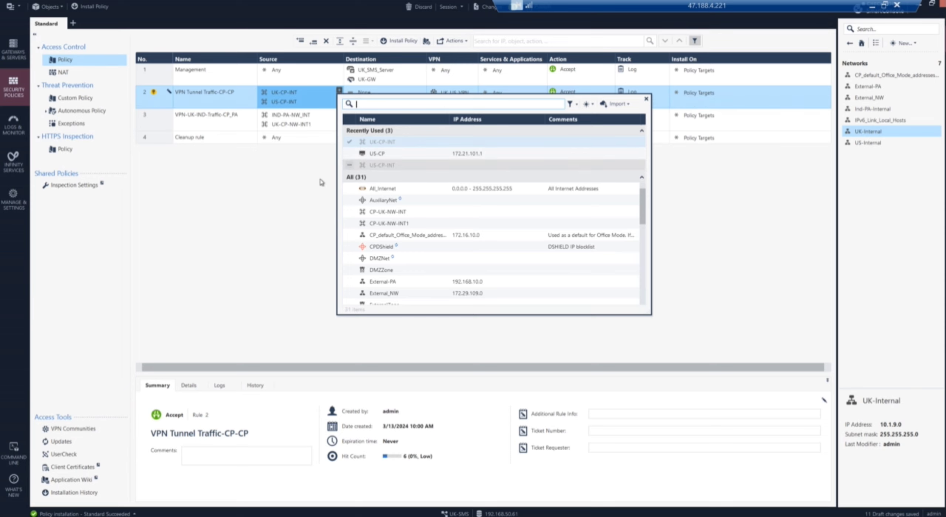
pyautogui.click(277, 207)
pyautogui.moveTo(287, 96); pyautogui.dragTo(367, 95)
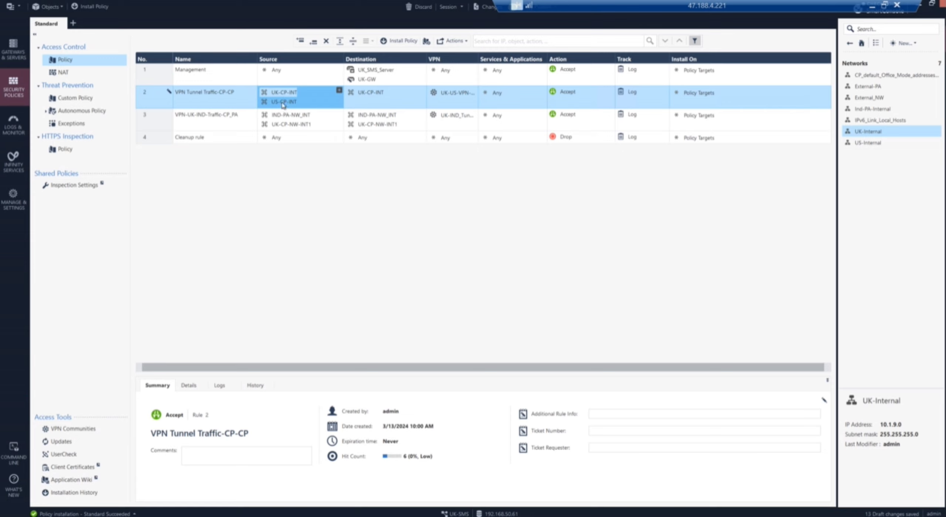
pyautogui.click(284, 104)
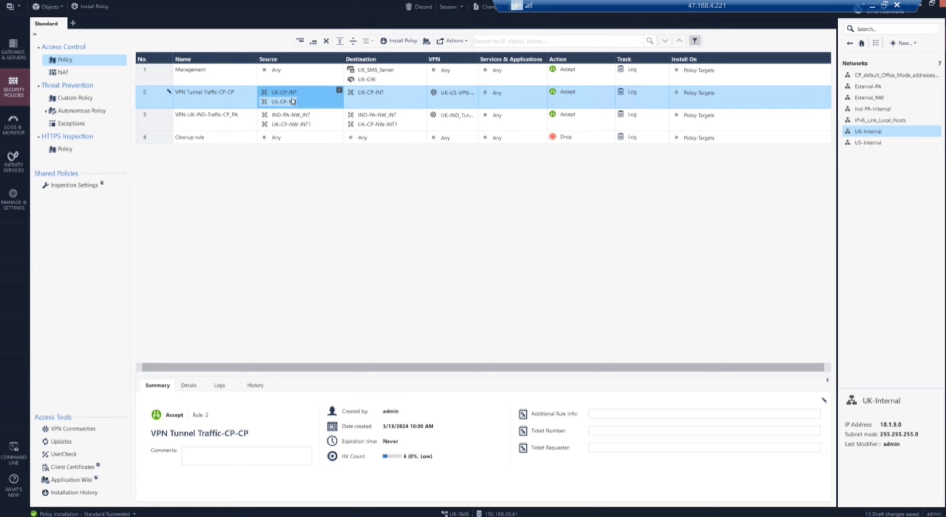
pyautogui.moveTo(292, 101); pyautogui.dragTo(367, 105)
# Step: Publish the pending changes and install the Standard policy on the gateways
pyautogui.click(76, 9)
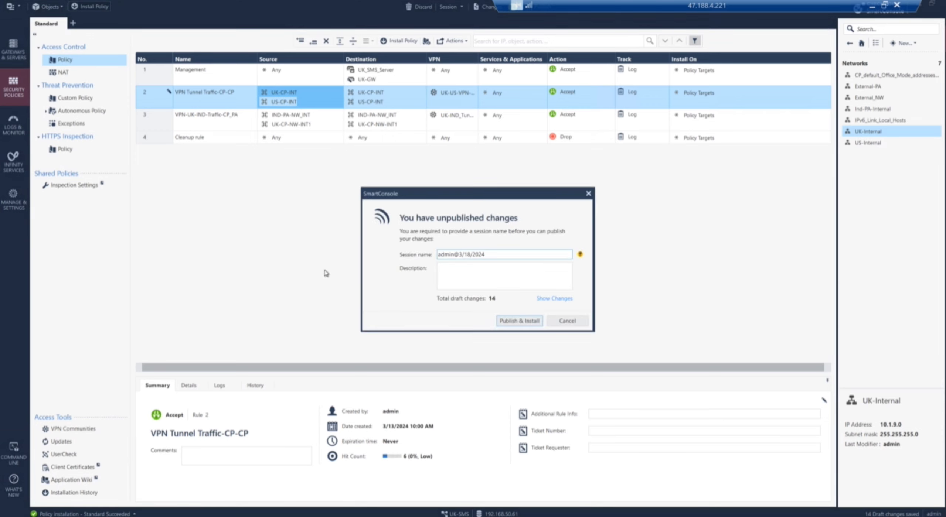
pyautogui.click(511, 320)
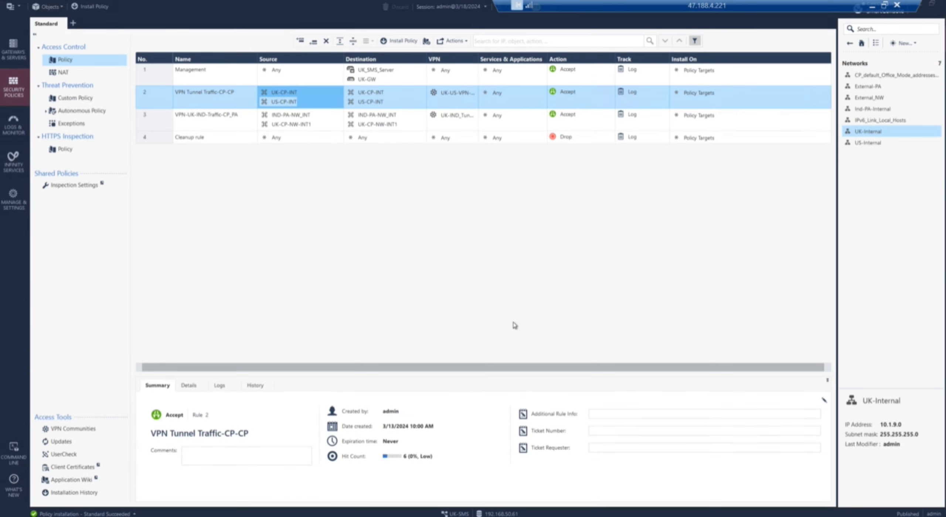
pyautogui.click(625, 397)
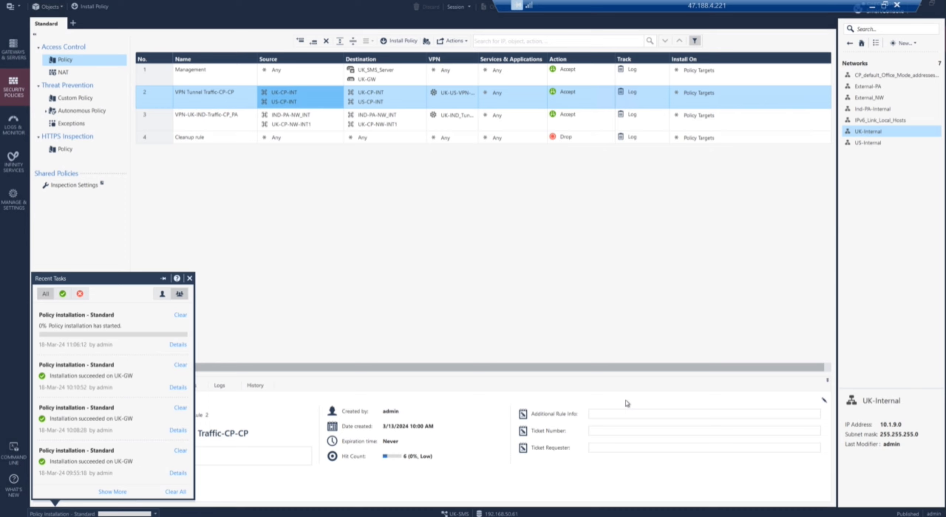
pyautogui.click(515, 209)
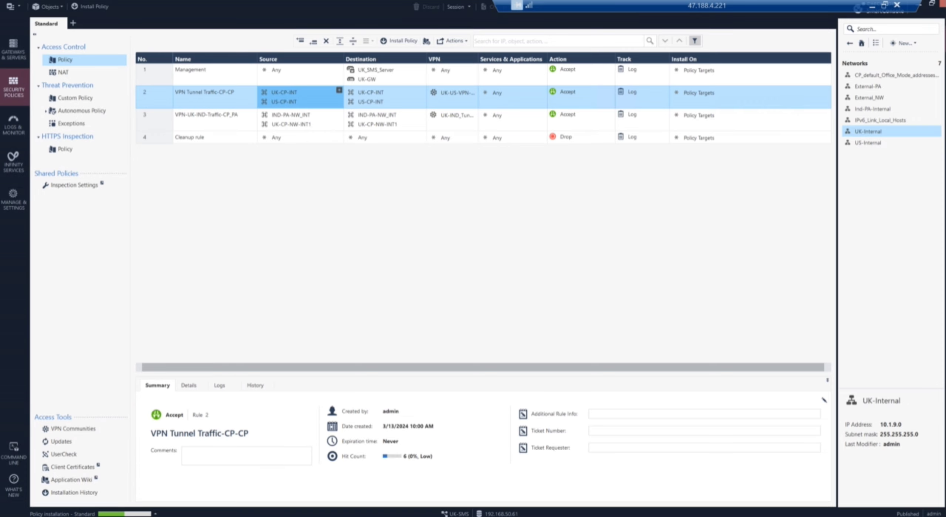
pyautogui.hotkey('alt', 'Tab')
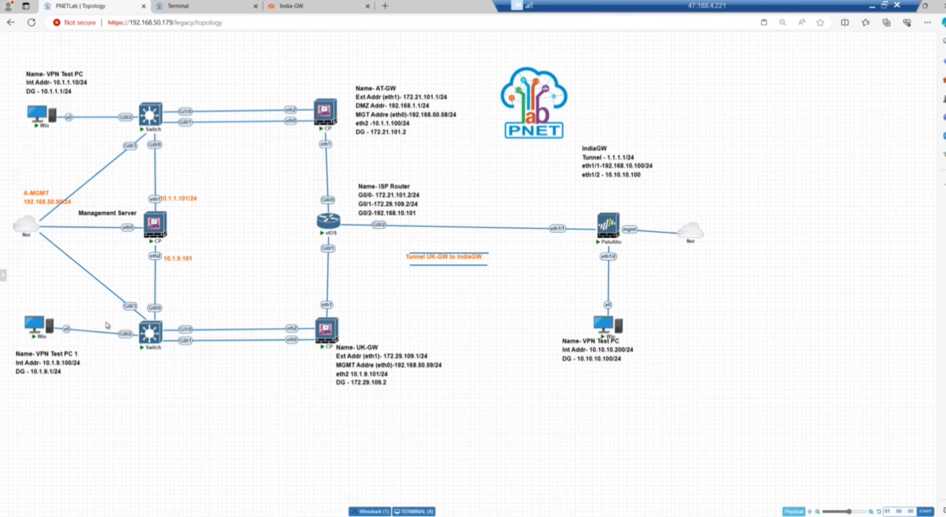
# Step: Open the VPN Test PC console in PNETLab and run the continuous ping to 10.1.9.100
pyautogui.click(36, 120)
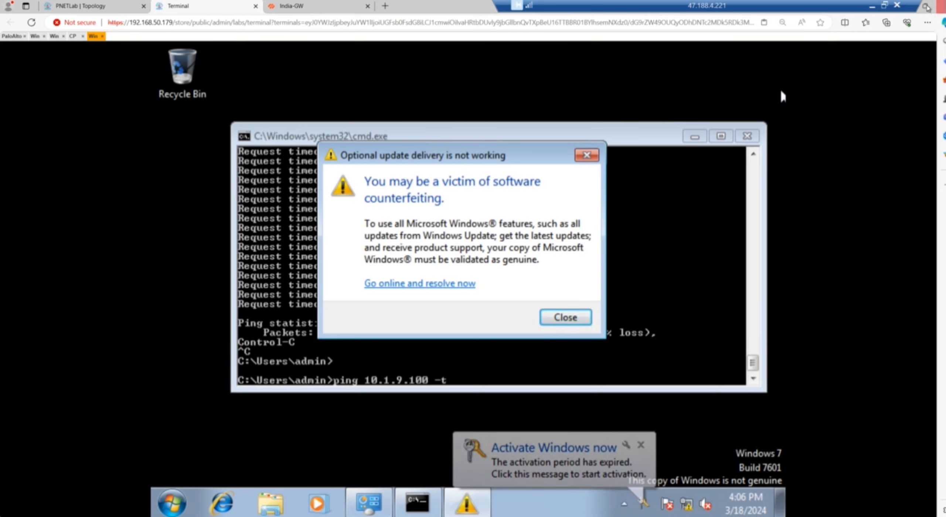
pyautogui.click(927, 6)
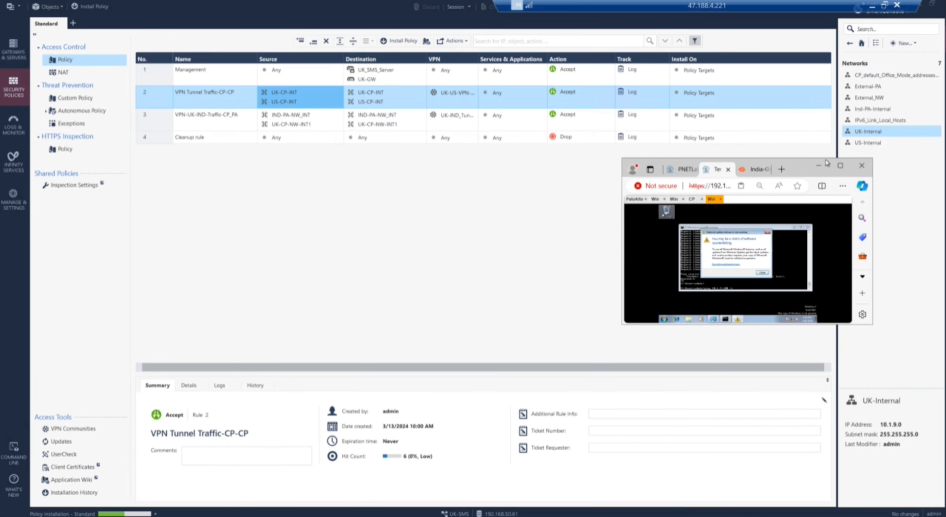
pyautogui.moveTo(791, 8); pyautogui.dragTo(726, 7)
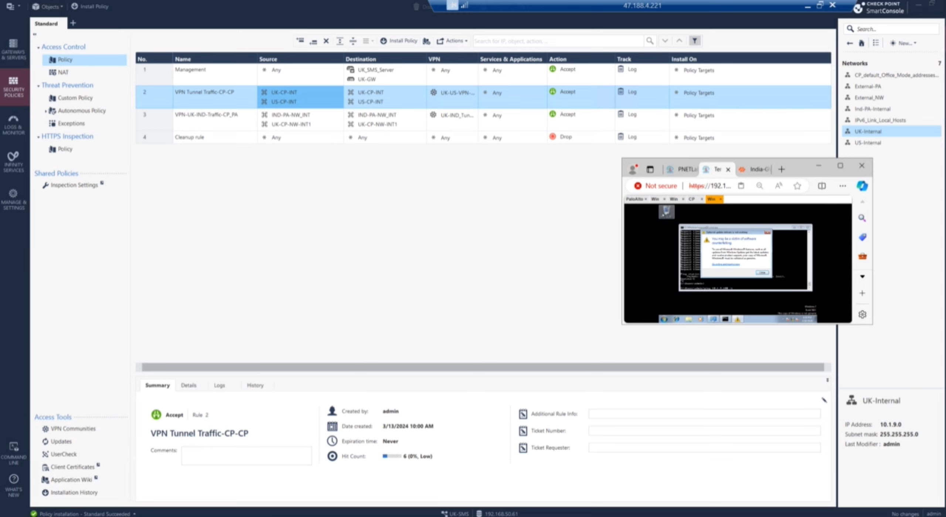
pyautogui.click(819, 166)
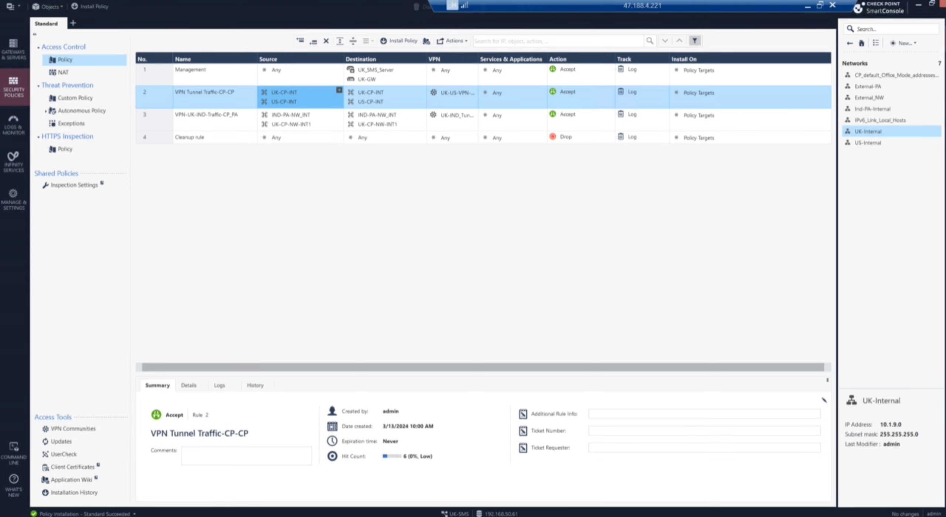
pyautogui.hotkey('alt', 'Tab')
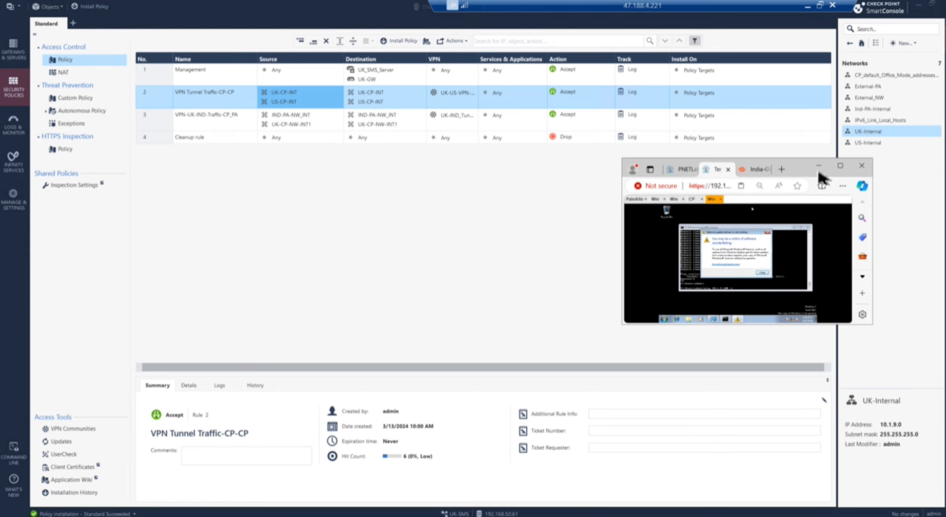
pyautogui.click(841, 166)
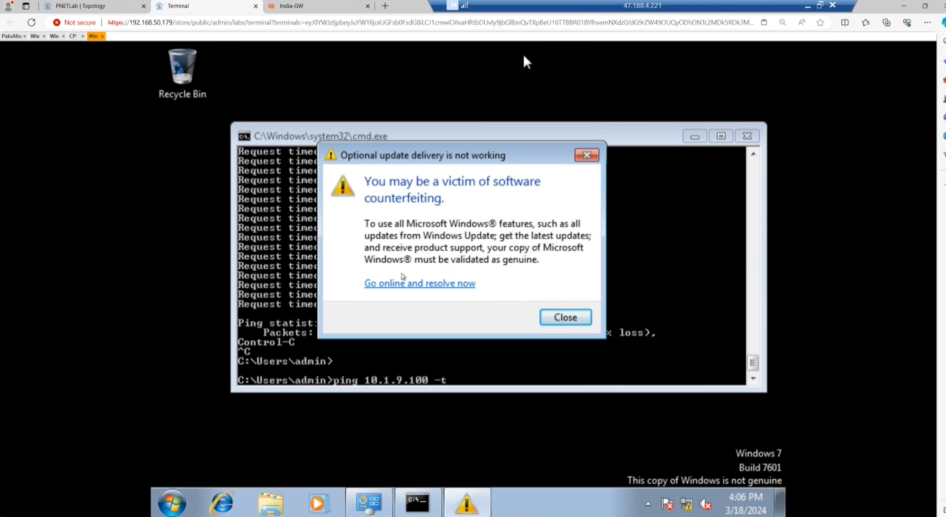
pyautogui.click(81, 10)
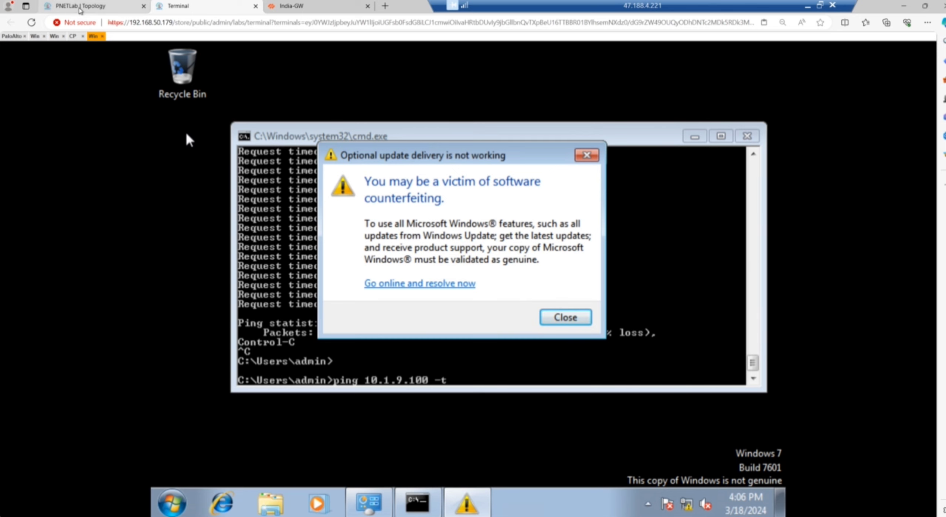
pyautogui.moveTo(107, 373); pyautogui.dragTo(37, 116)
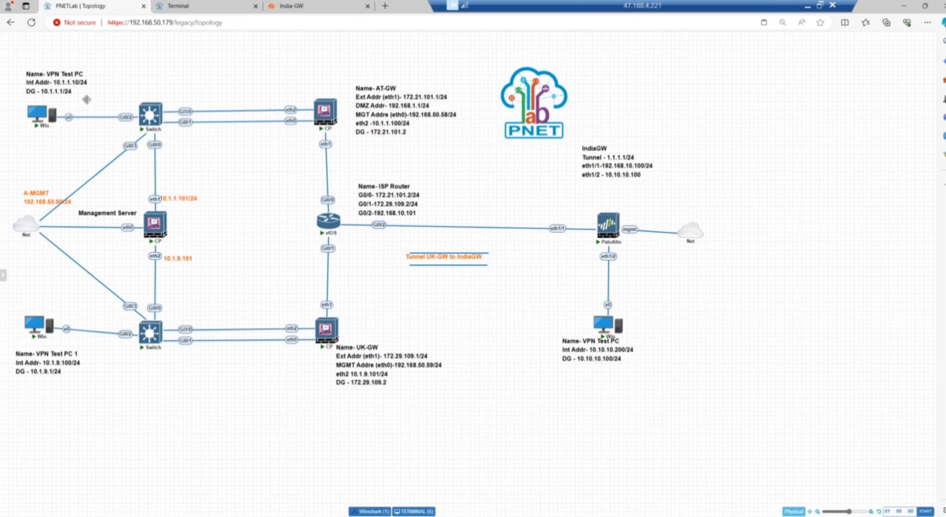
pyautogui.click(35, 115)
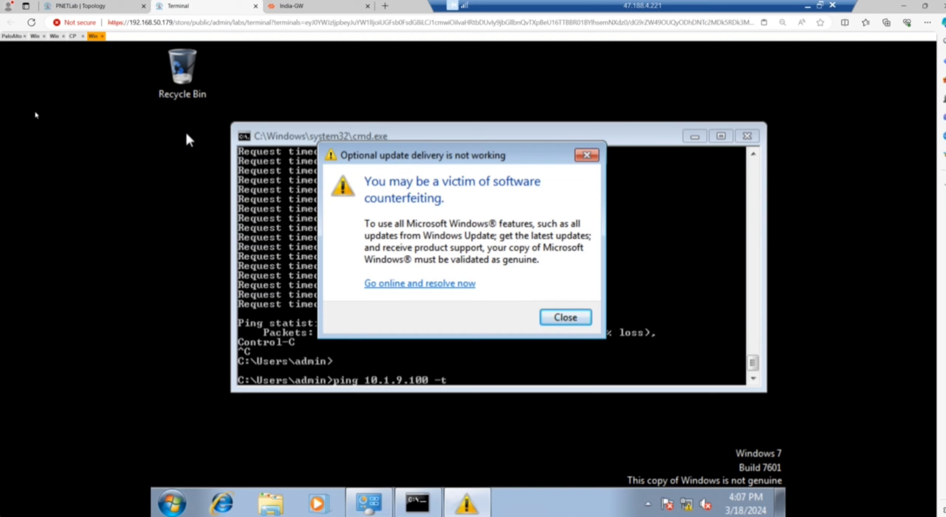
pyautogui.click(569, 321)
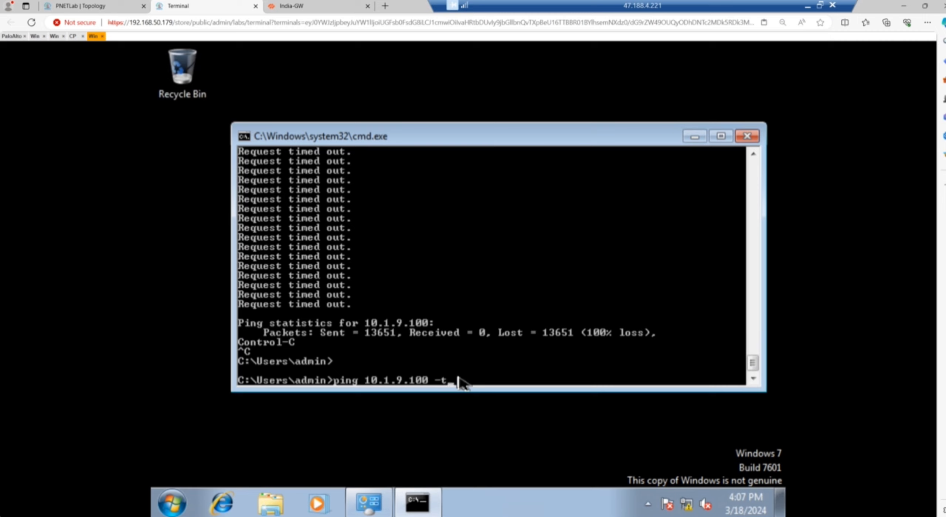
pyautogui.press('Return')
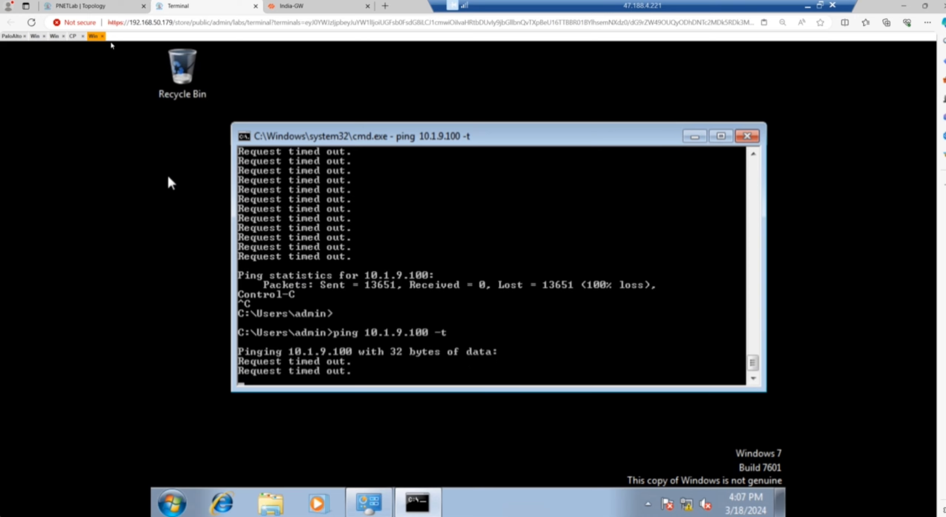
# Step: On VPN Test PC 1, stop the ping to 10.10.10.200 and ping 10.1.1.10 instead
pyautogui.click(98, 7)
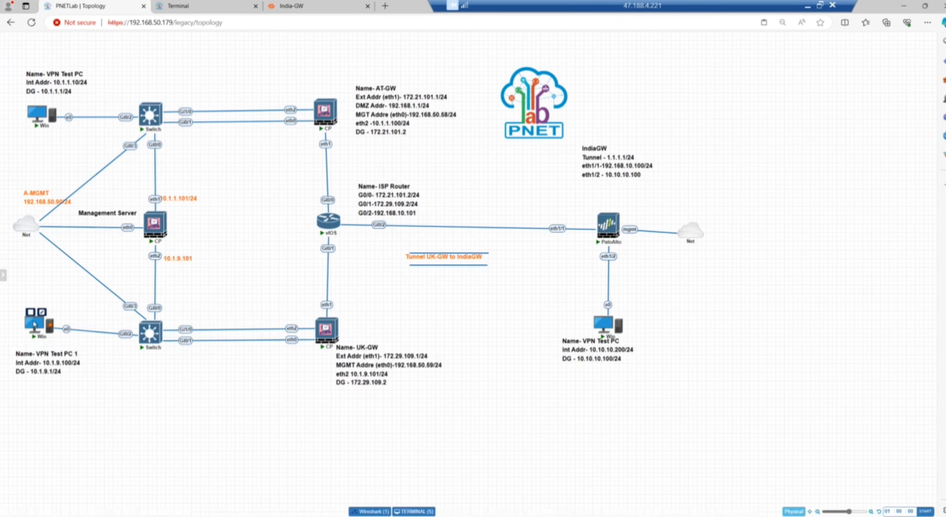
pyautogui.click(34, 325)
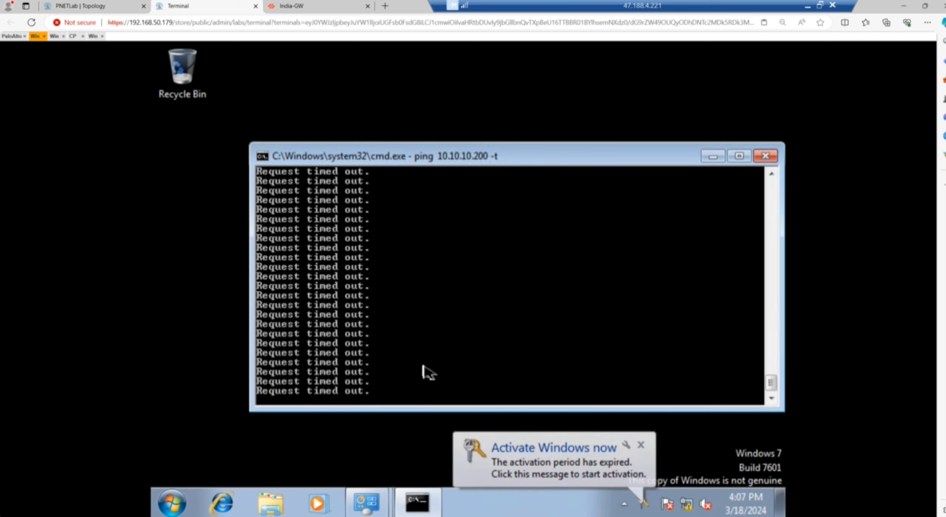
pyautogui.hotkey('ctrl', 'c')
pyautogui.press('Return')
pyautogui.write('p')
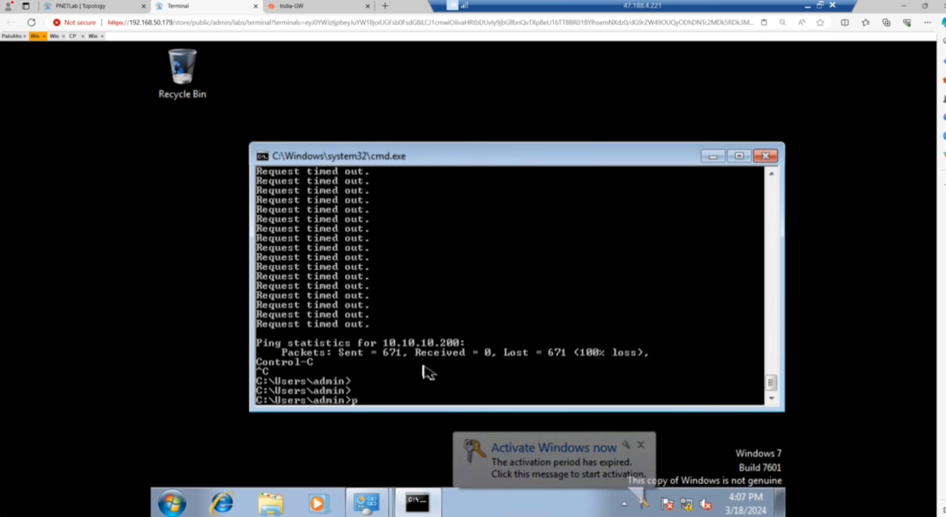
pyautogui.write('ing 10')
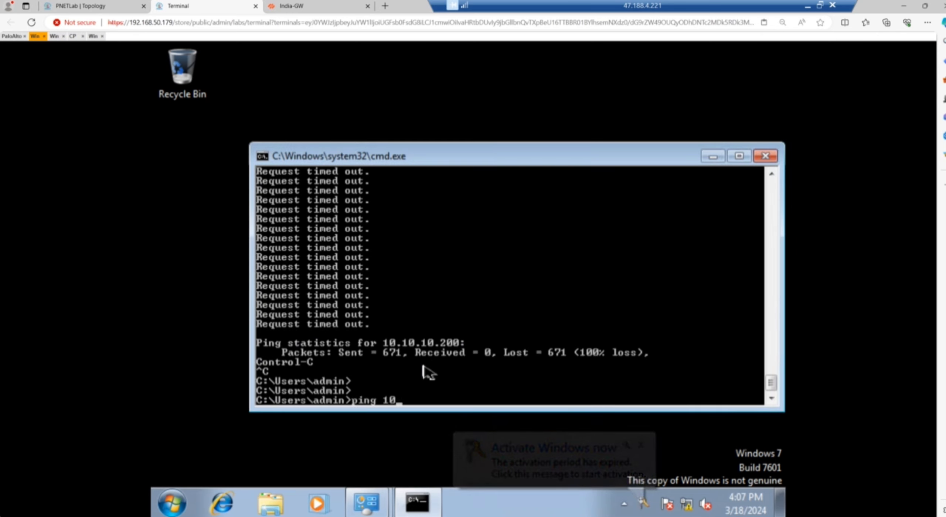
pyautogui.write('.1.1.')
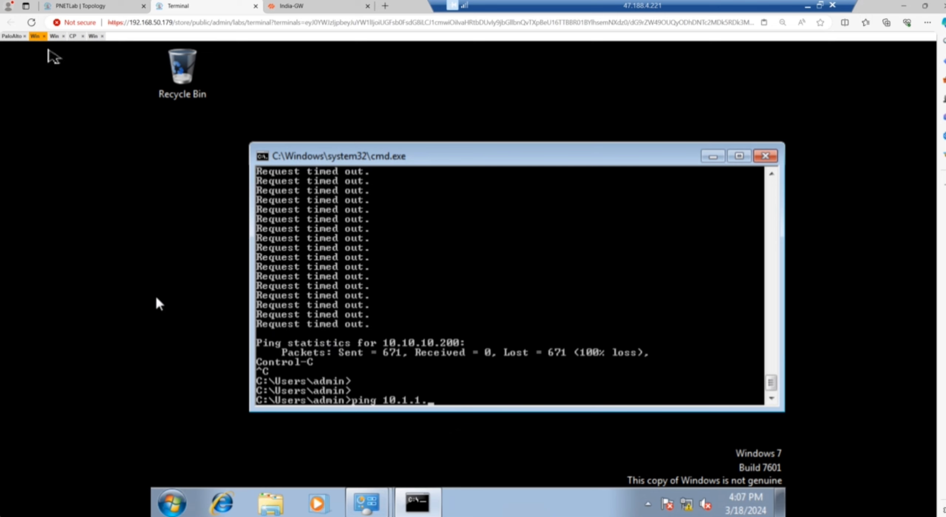
pyautogui.click(81, 6)
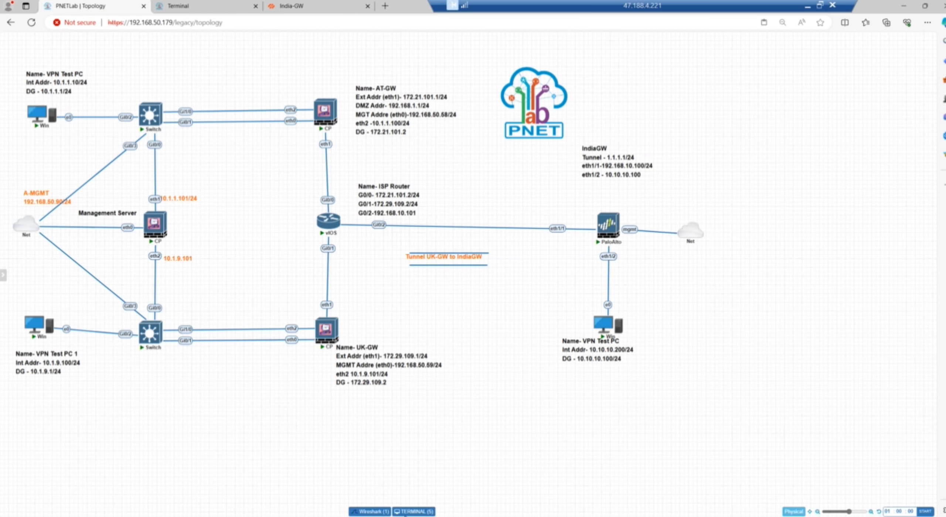
pyautogui.click(421, 511)
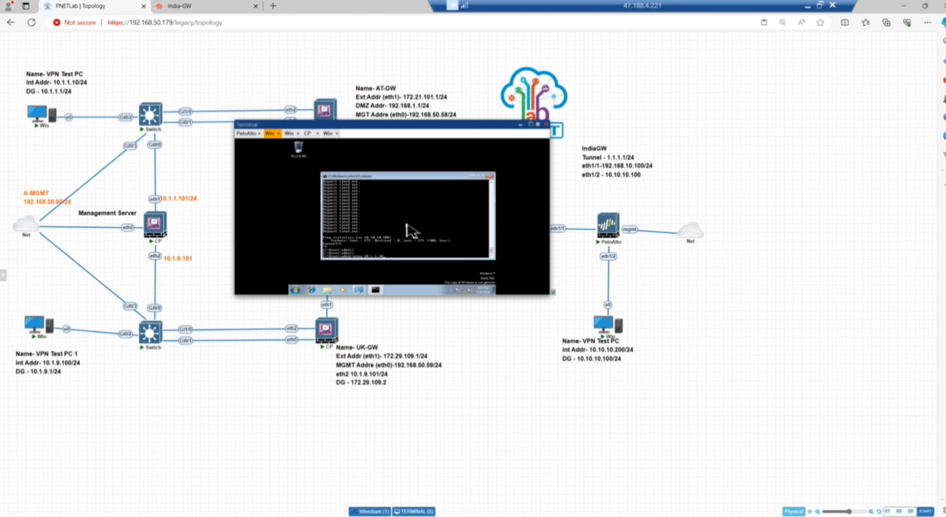
pyautogui.press('Return')
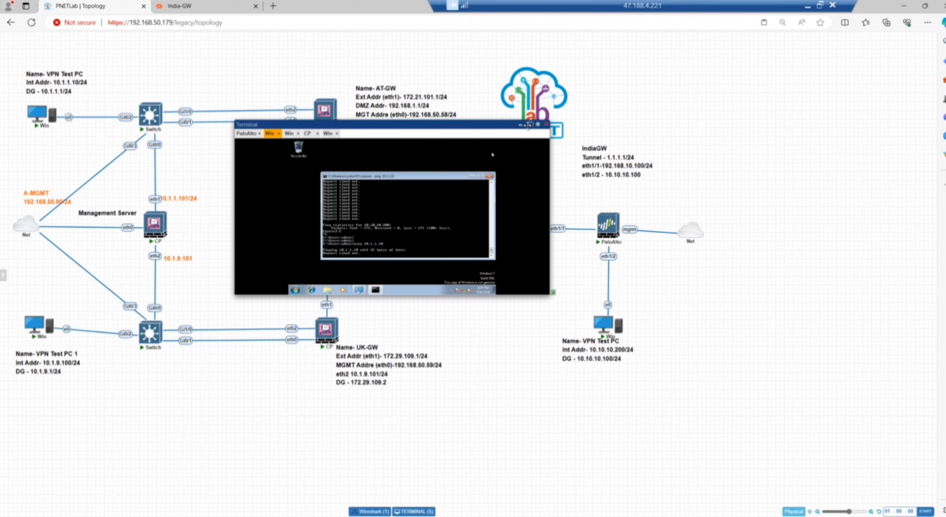
pyautogui.moveTo(368, 288)
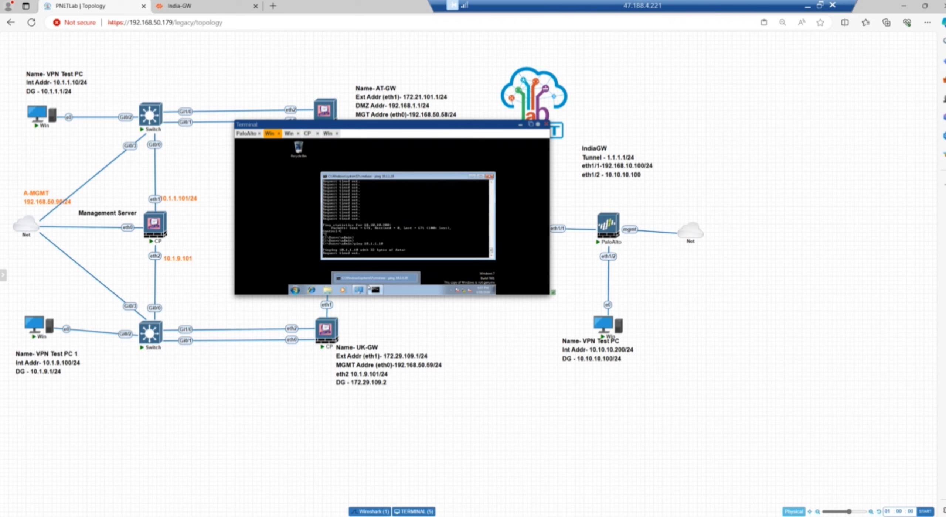
pyautogui.click(263, 516)
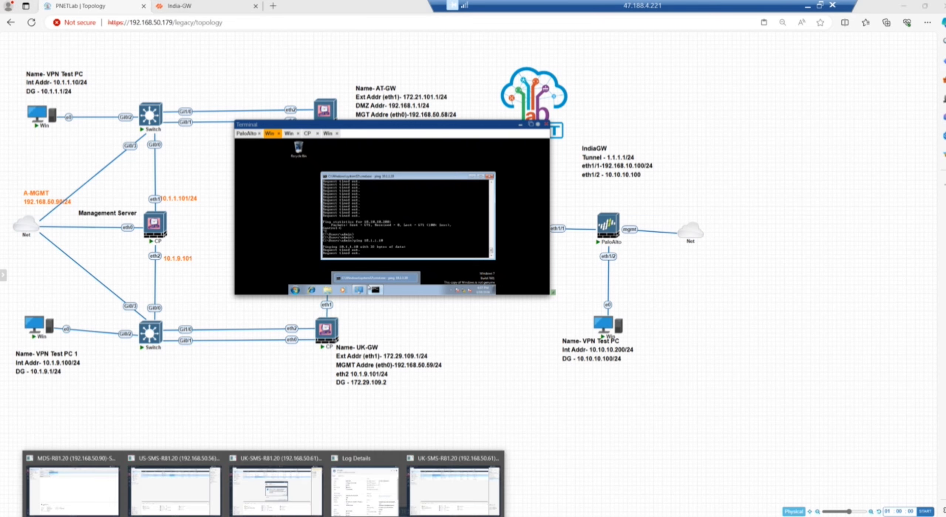
# Step: Switch to SmartConsole's Logs & Monitor and select the current log search query
pyautogui.click(478, 493)
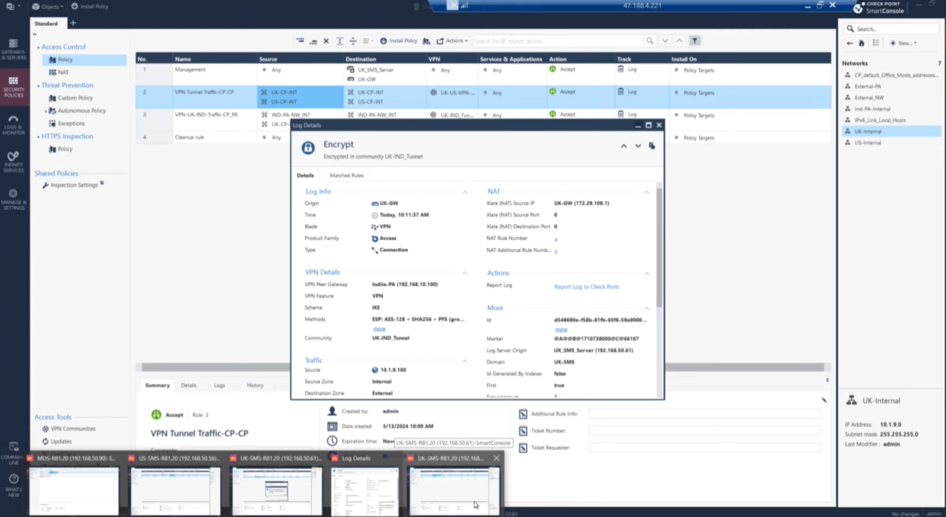
pyautogui.click(14, 125)
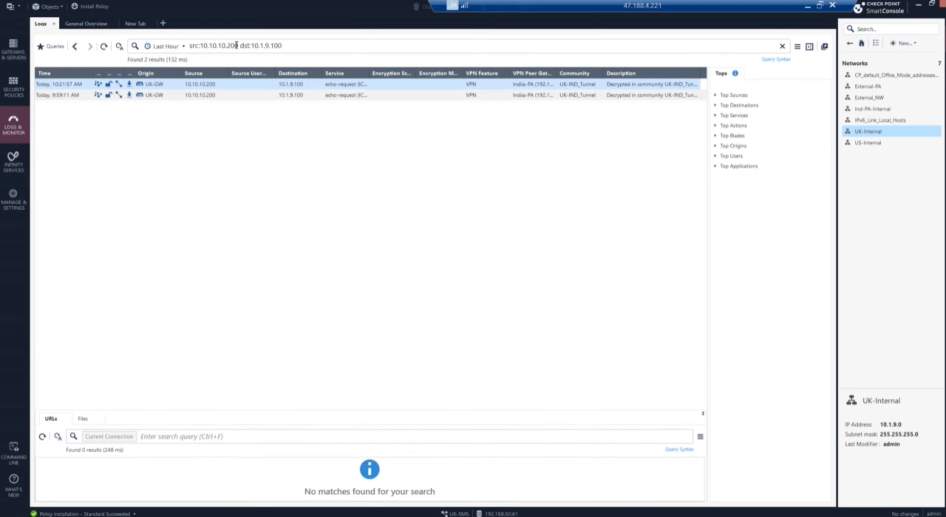
pyautogui.click(292, 47)
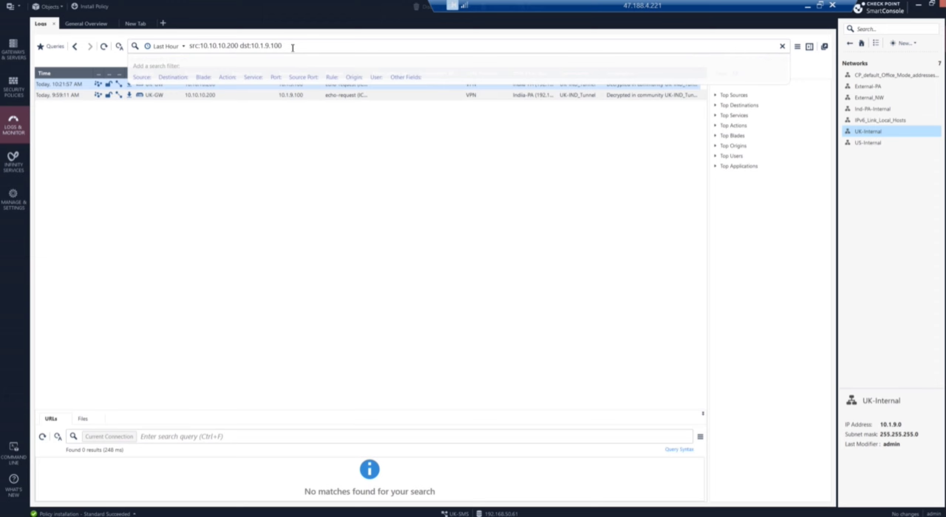
pyautogui.moveTo(282, 46); pyautogui.dragTo(192, 45)
# Step: Change the log query to src:10.1.9.100 dst:10.1.1.10 and run the search
pyautogui.click(222, 46)
pyautogui.press('BackSpace')
pyautogui.press('BackSpace')
pyautogui.press('BackSpace')
pyautogui.press('BackSpace')
pyautogui.press('BackSpace')
pyautogui.press('BackSpace')
pyautogui.press('BackSpace')
pyautogui.press('BackSpace')
pyautogui.write('.9.100')
pyautogui.press('BackSpace')
pyautogui.press('BackSpace')
pyautogui.press('BackSpace')
pyautogui.press('BackSpace')
pyautogui.press('BackSpace')
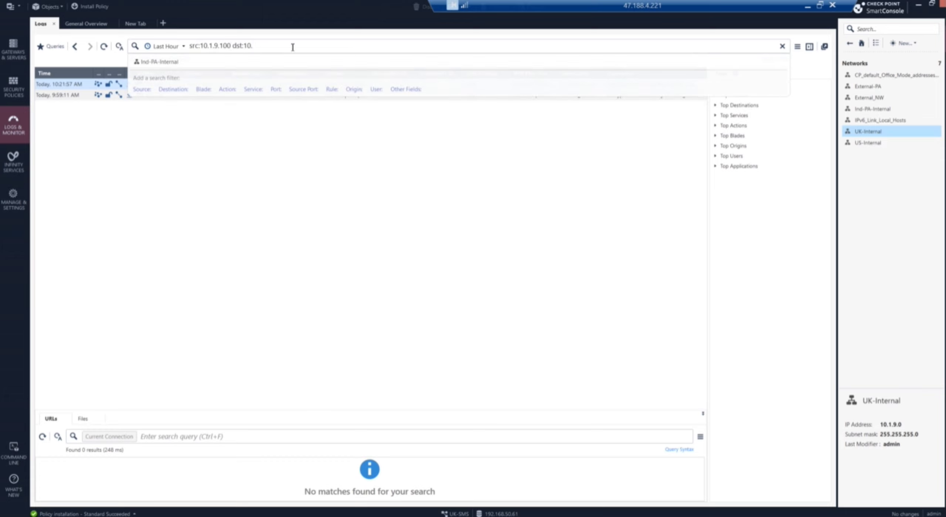
pyautogui.write('.10.10')
pyautogui.press('BackSpace')
pyautogui.press('BackSpace')
pyautogui.press('BackSpace')
pyautogui.press('BackSpace')
pyautogui.write('.1')
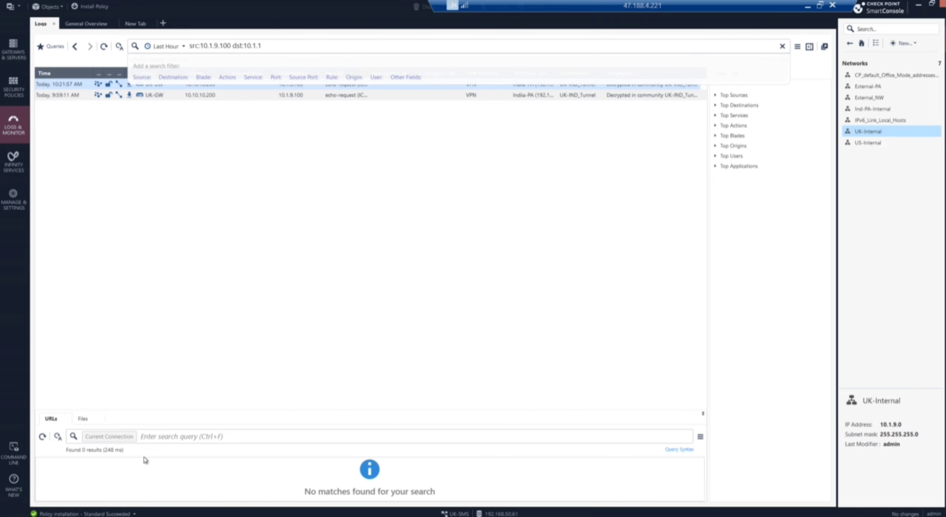
pyautogui.hotkey('alt', 'Tab')
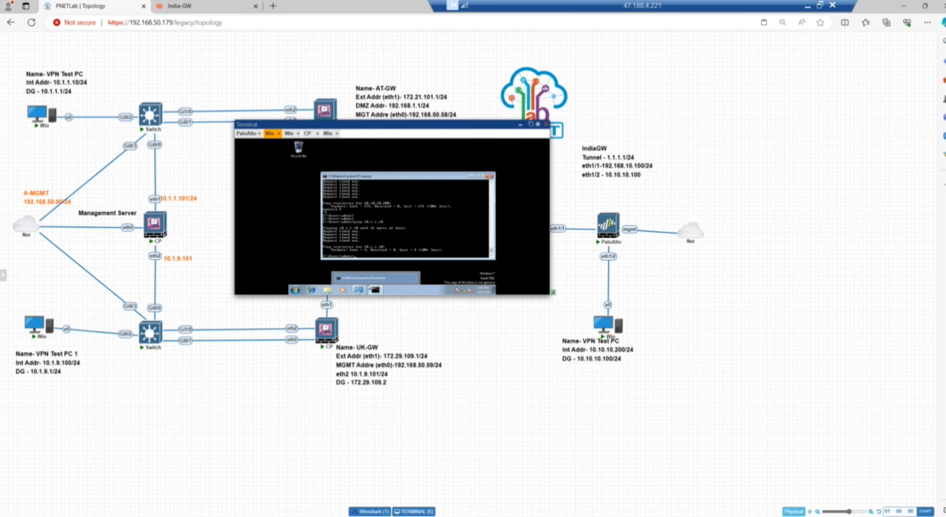
pyautogui.hotkey('alt', 'Tab')
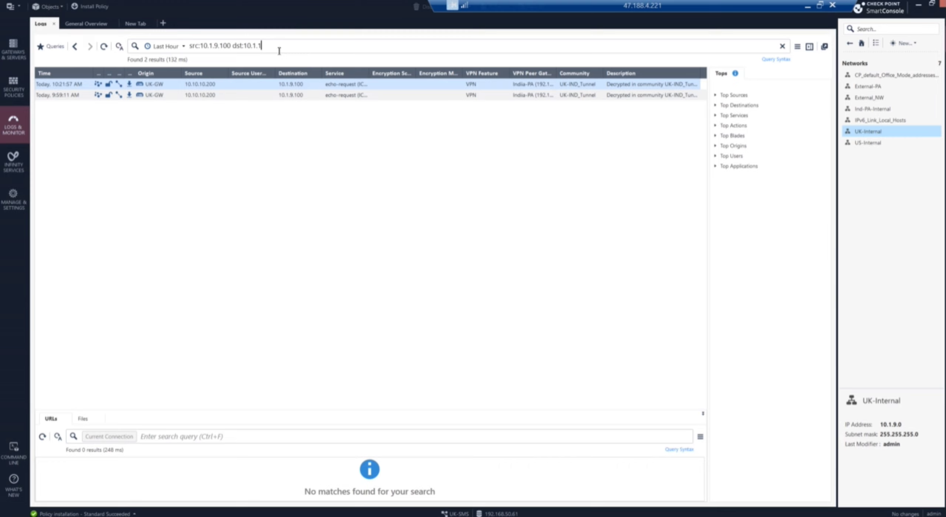
pyautogui.write('0')
pyautogui.press('Return')
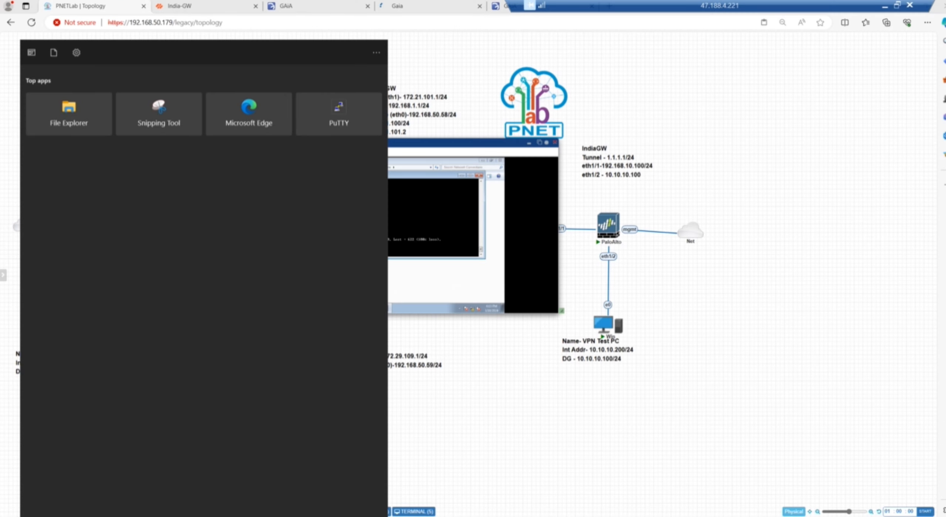
# Step: Launch PuTTY and SSH to 192.168.50.58, accepting the host key and entering the admin username
pyautogui.write('putty')
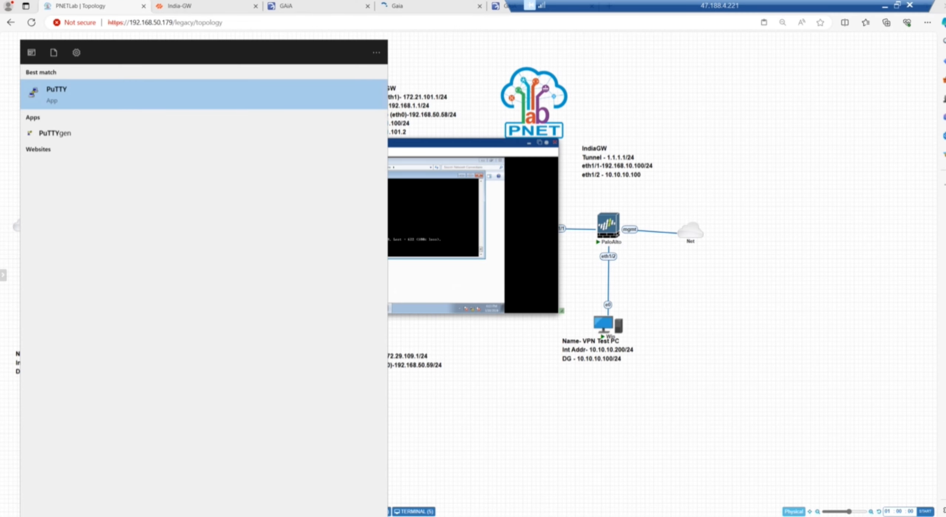
pyautogui.click(101, 101)
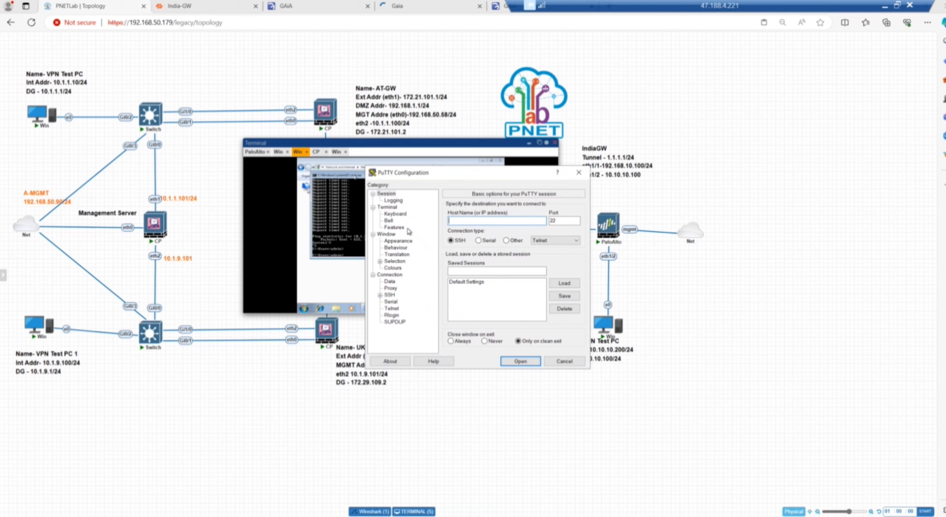
pyautogui.write('192.168.50.58')
pyautogui.press('Return')
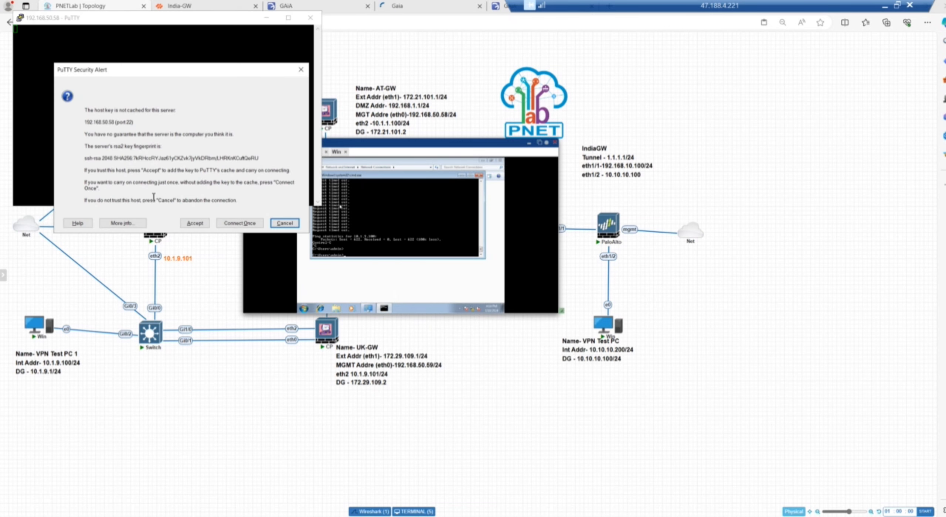
pyautogui.click(195, 223)
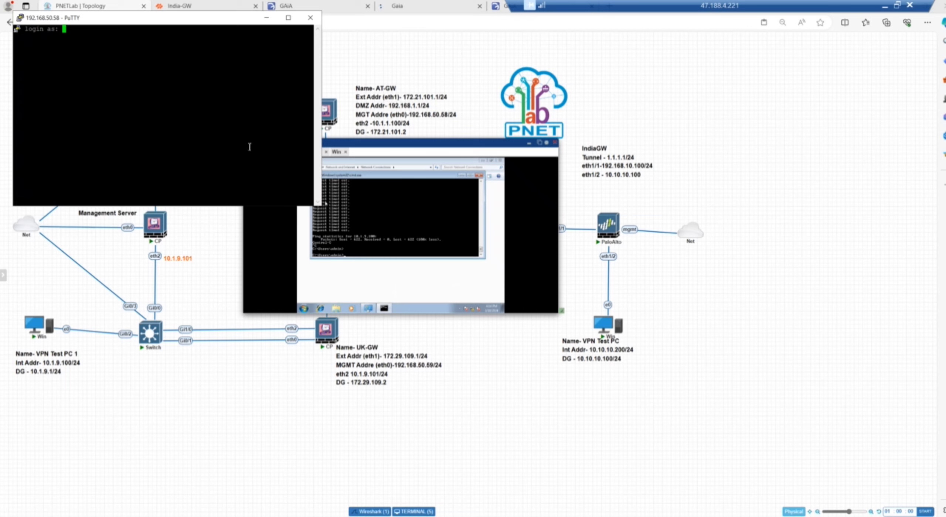
pyautogui.write('admin')
pyautogui.press('Return')
pyautogui.moveTo(205, 17); pyautogui.dragTo(357, 86)
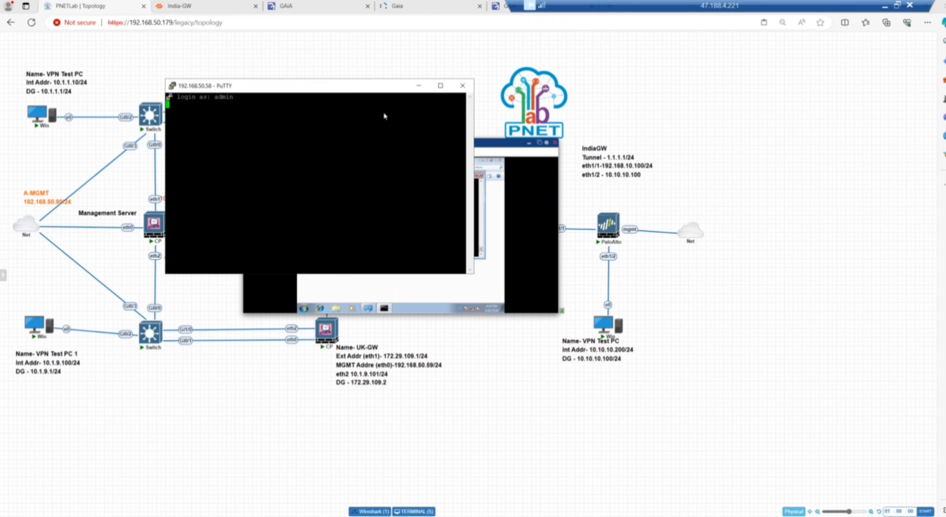
pyautogui.moveTo(384, 116); pyautogui.dragTo(669, 218)
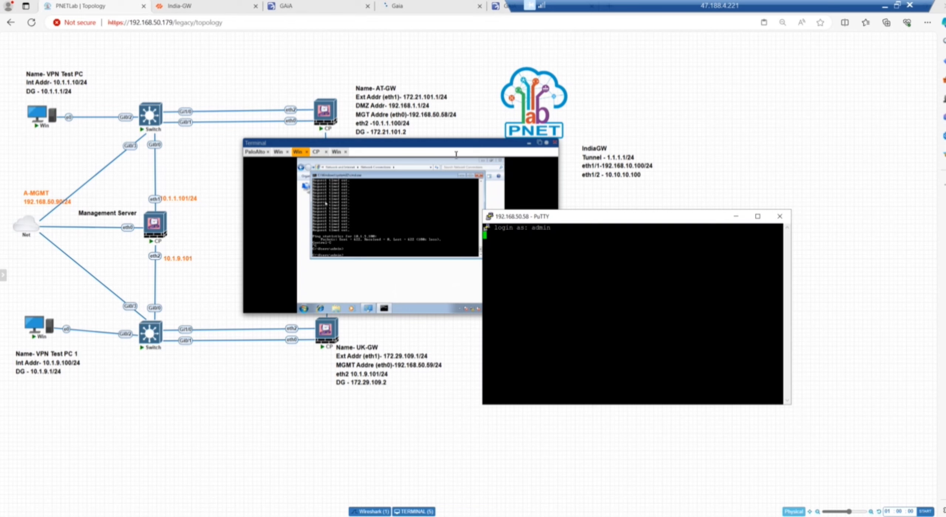
pyautogui.moveTo(339, 105)
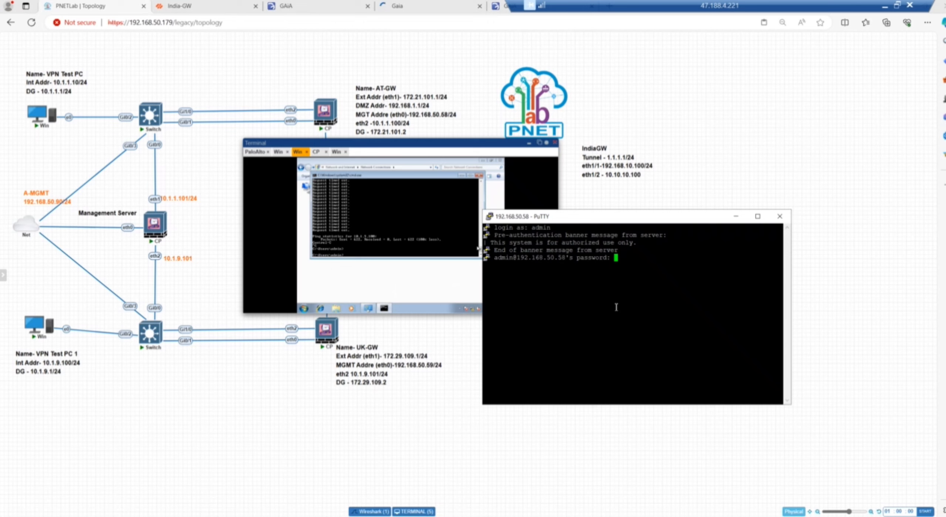
# Step: Log in, enter expert mode, and use vpn tu to list IKE SAs (1) then IPsec SAs (2)
pyautogui.press('Return')
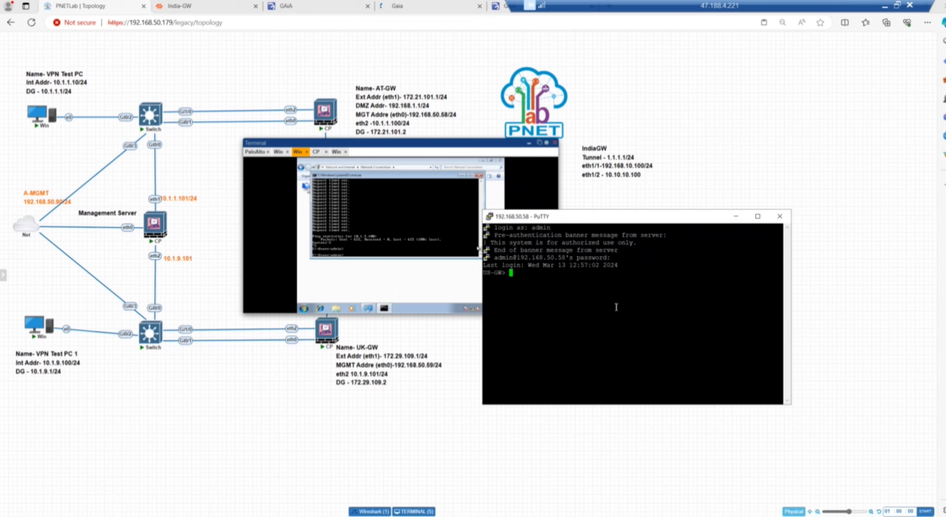
pyautogui.write('expert')
pyautogui.press('Return')
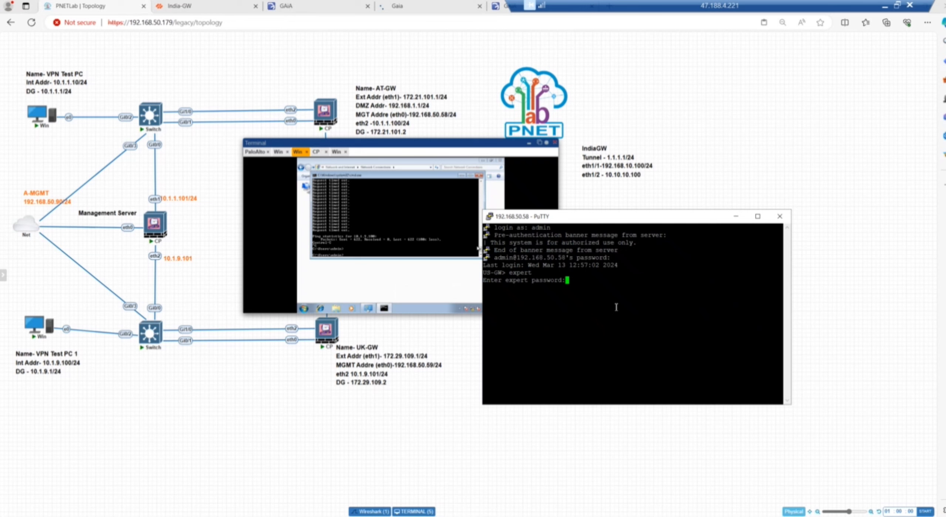
pyautogui.press('Return')
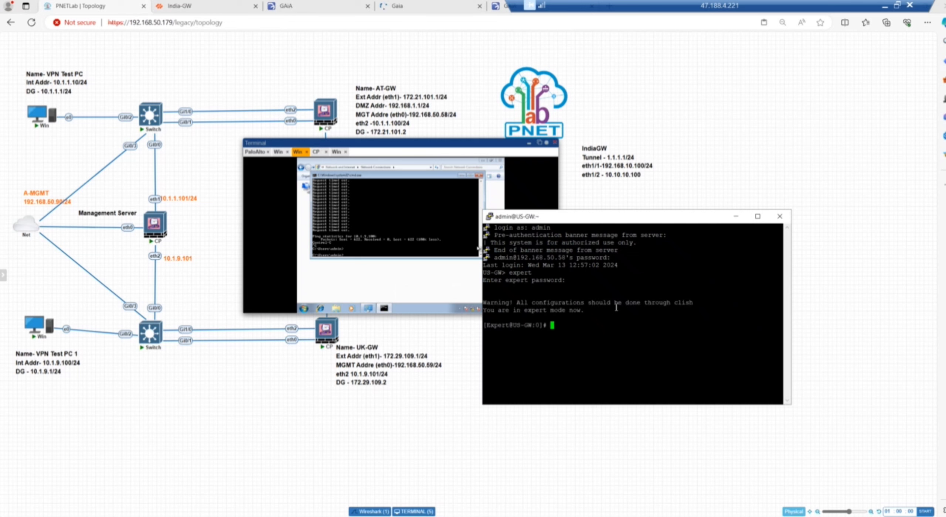
pyautogui.write('vpn tu')
pyautogui.press('Return')
pyautogui.write('1')
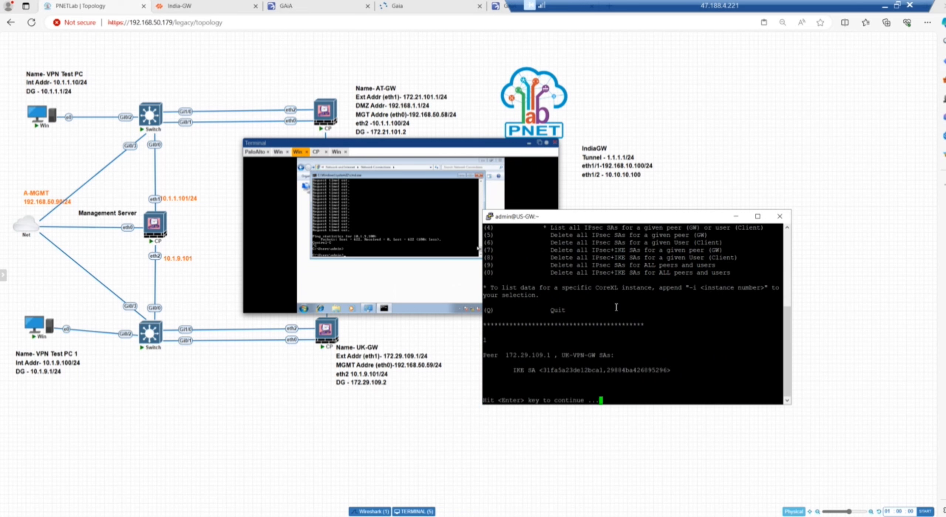
pyautogui.press('Return')
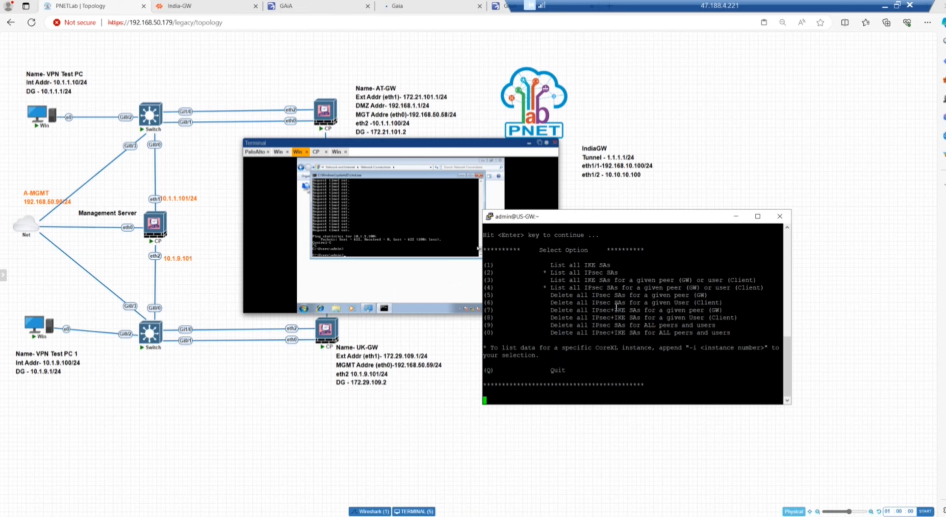
pyautogui.write('2')
pyautogui.press('Return')
pyautogui.moveTo(787, 379); pyautogui.dragTo(783, 352)
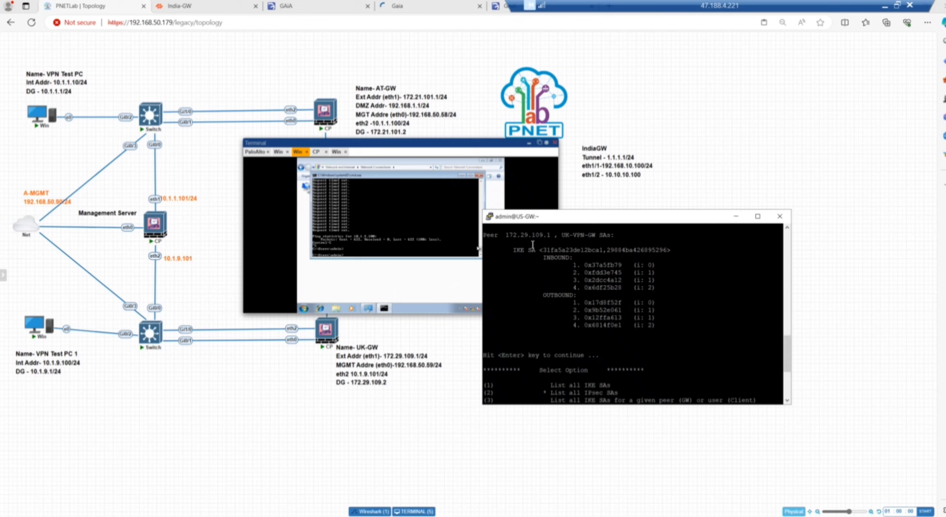